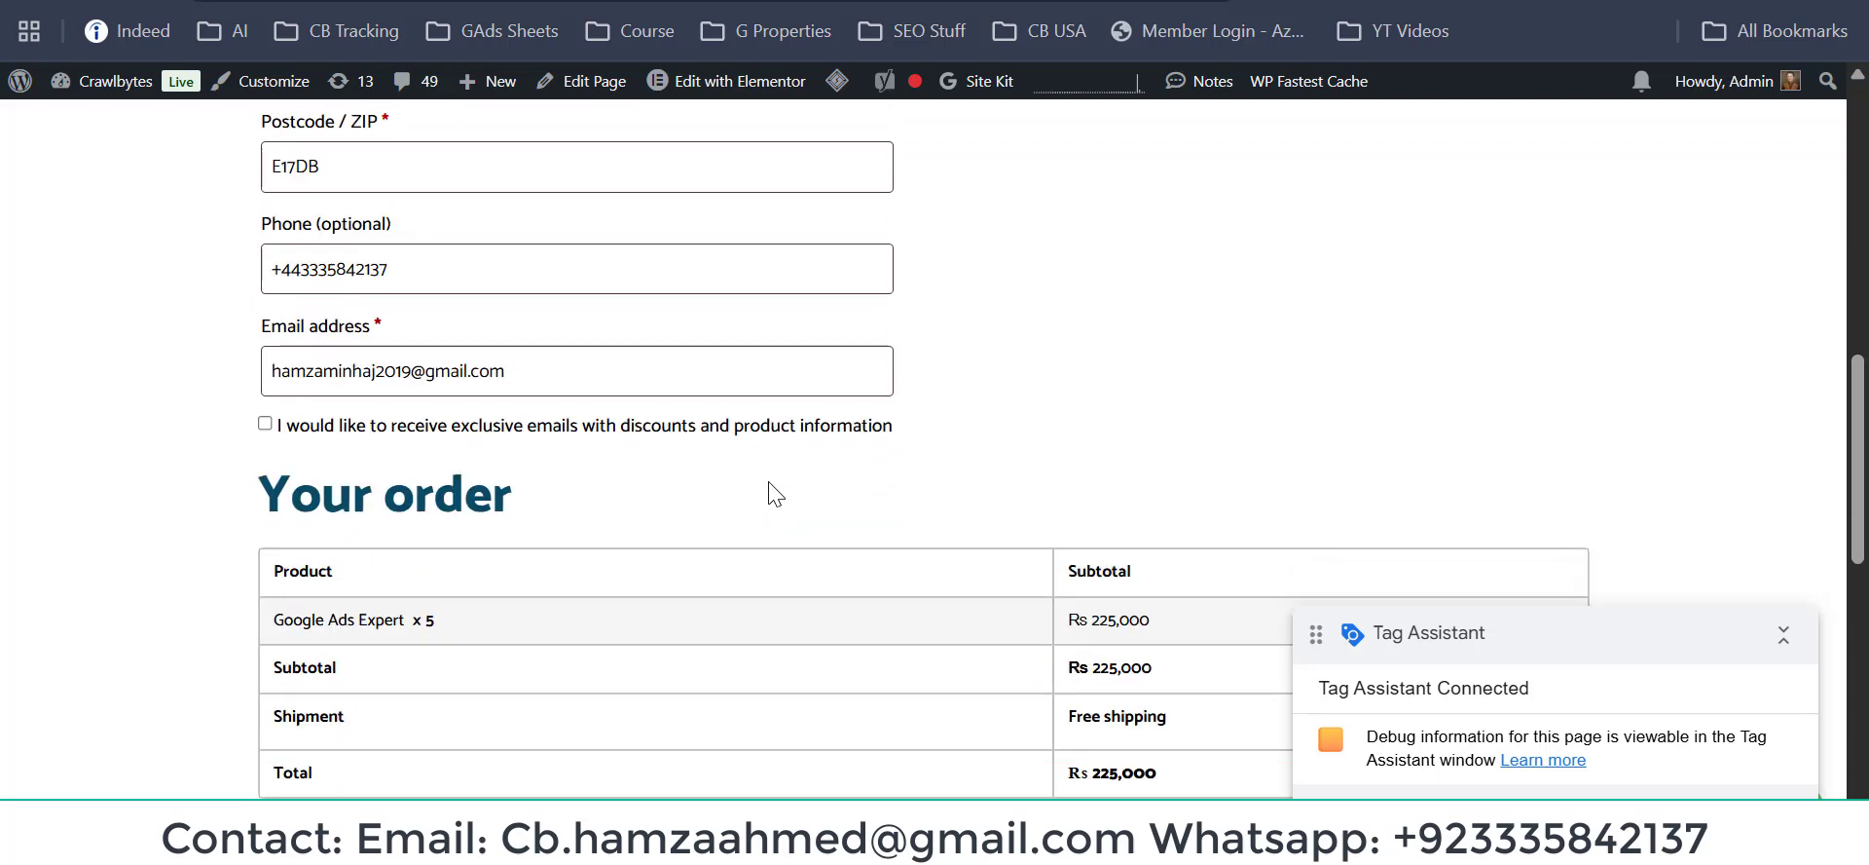
Open the begin_checkout event in the connected Tag Assistant session and expand its API call to inspect the ecommerce data.
{"action": "scroll", "coordinate": [766, 466], "scroll_direction": "up", "scroll_amount": 2}
{"action": "scroll", "coordinate": [766, 479], "scroll_direction": "up", "scroll_amount": 15}
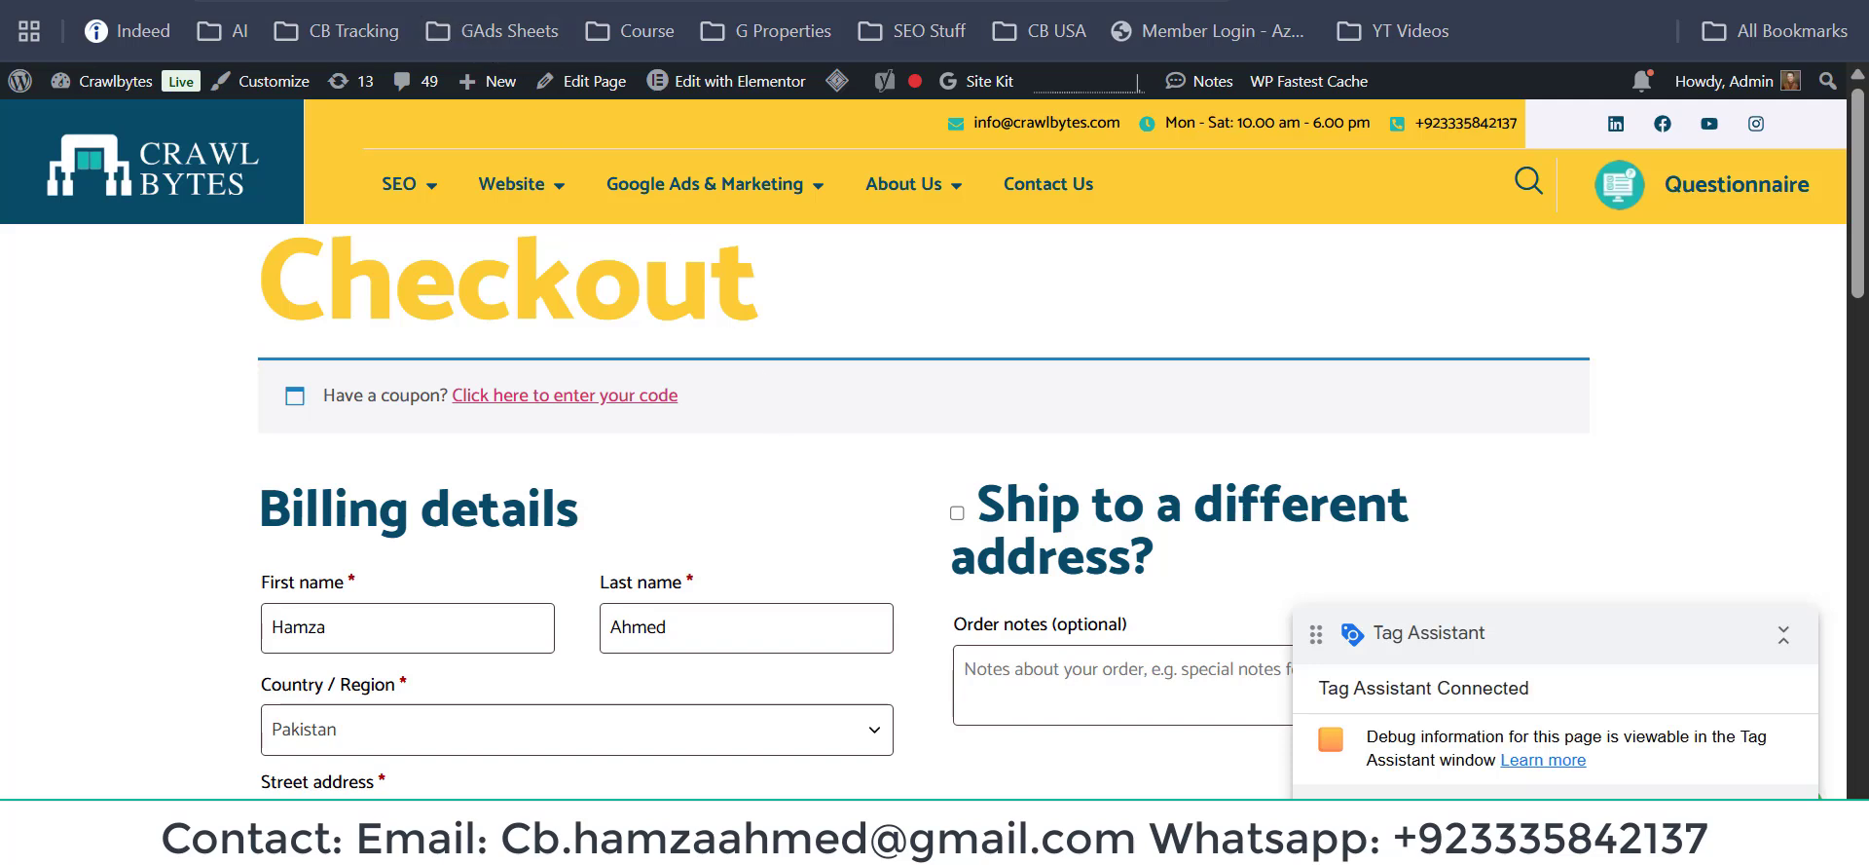
{"action": "left_click", "coordinate": [1265, 1]}
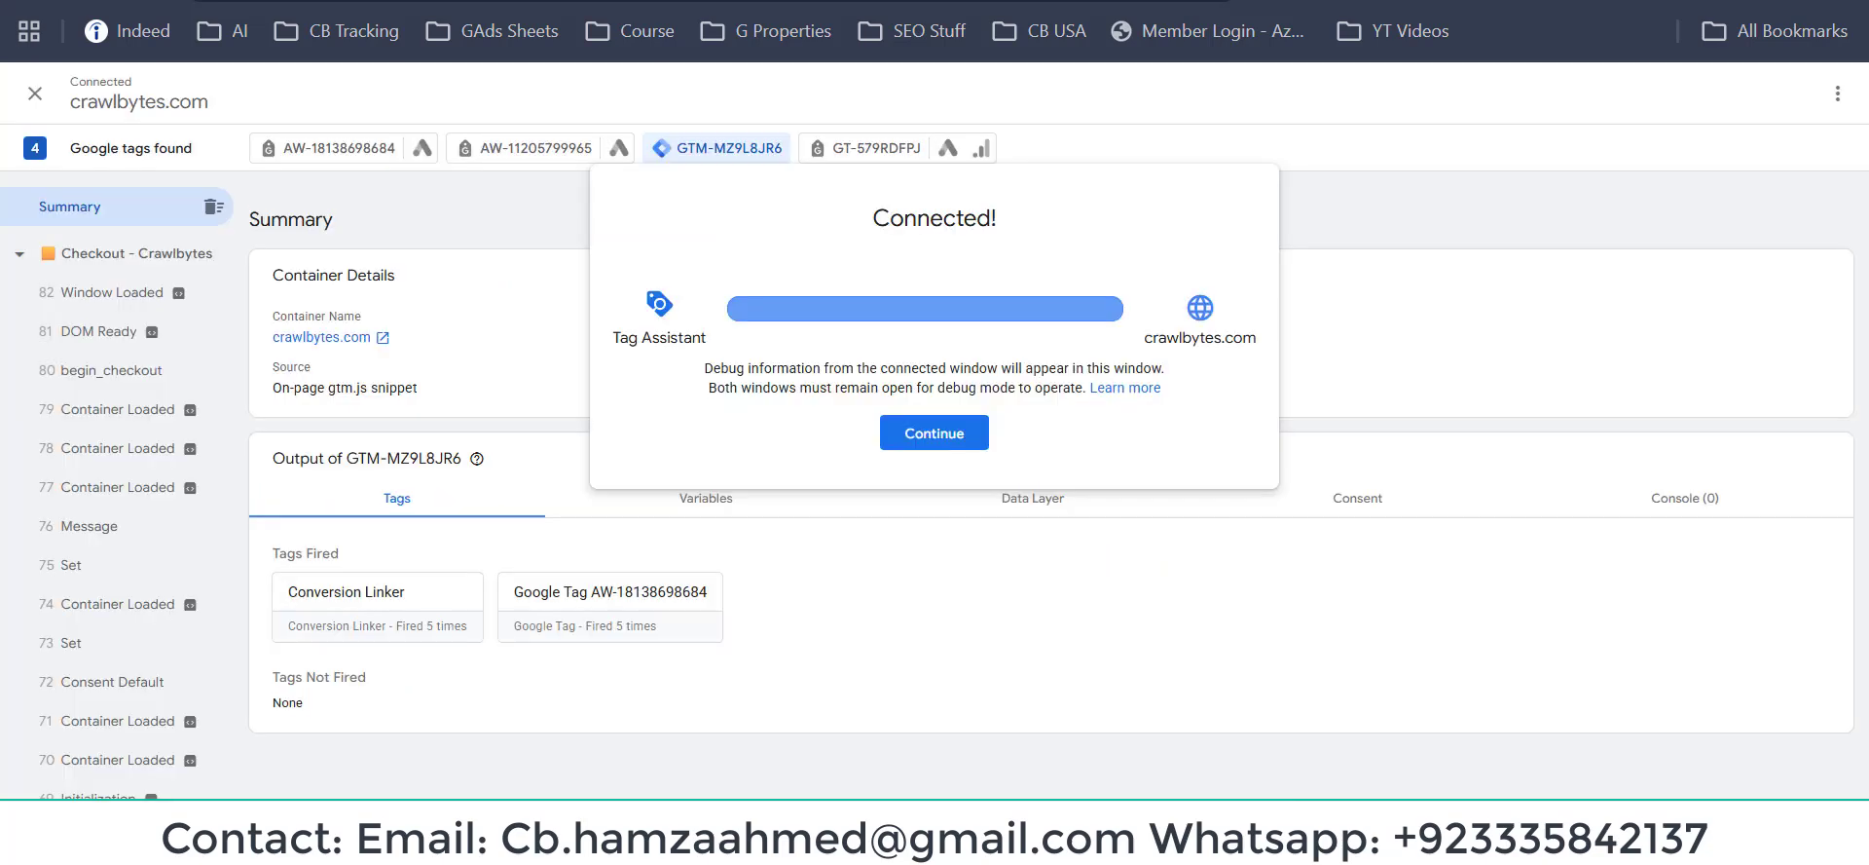
{"action": "left_click", "coordinate": [963, 443]}
{"action": "left_click", "coordinate": [129, 374]}
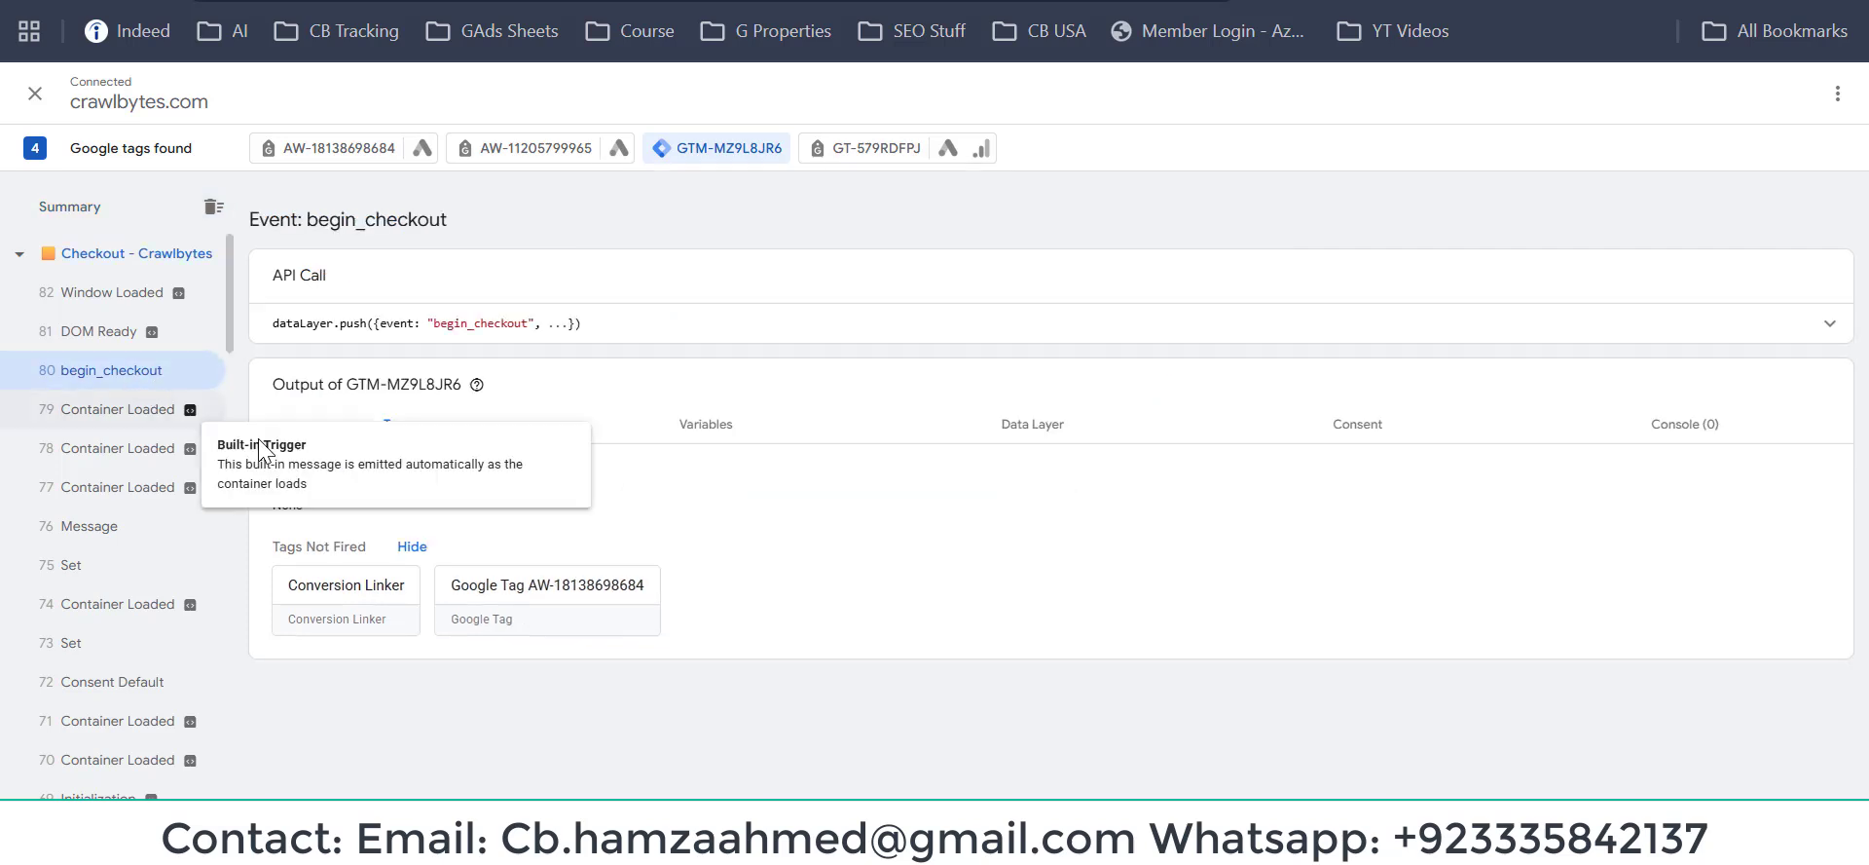
{"action": "left_click", "coordinate": [726, 324]}
{"action": "left_click_drag", "start_coordinate": [278, 334], "coordinate": [513, 639]}
{"action": "left_click", "coordinate": [563, 583]}
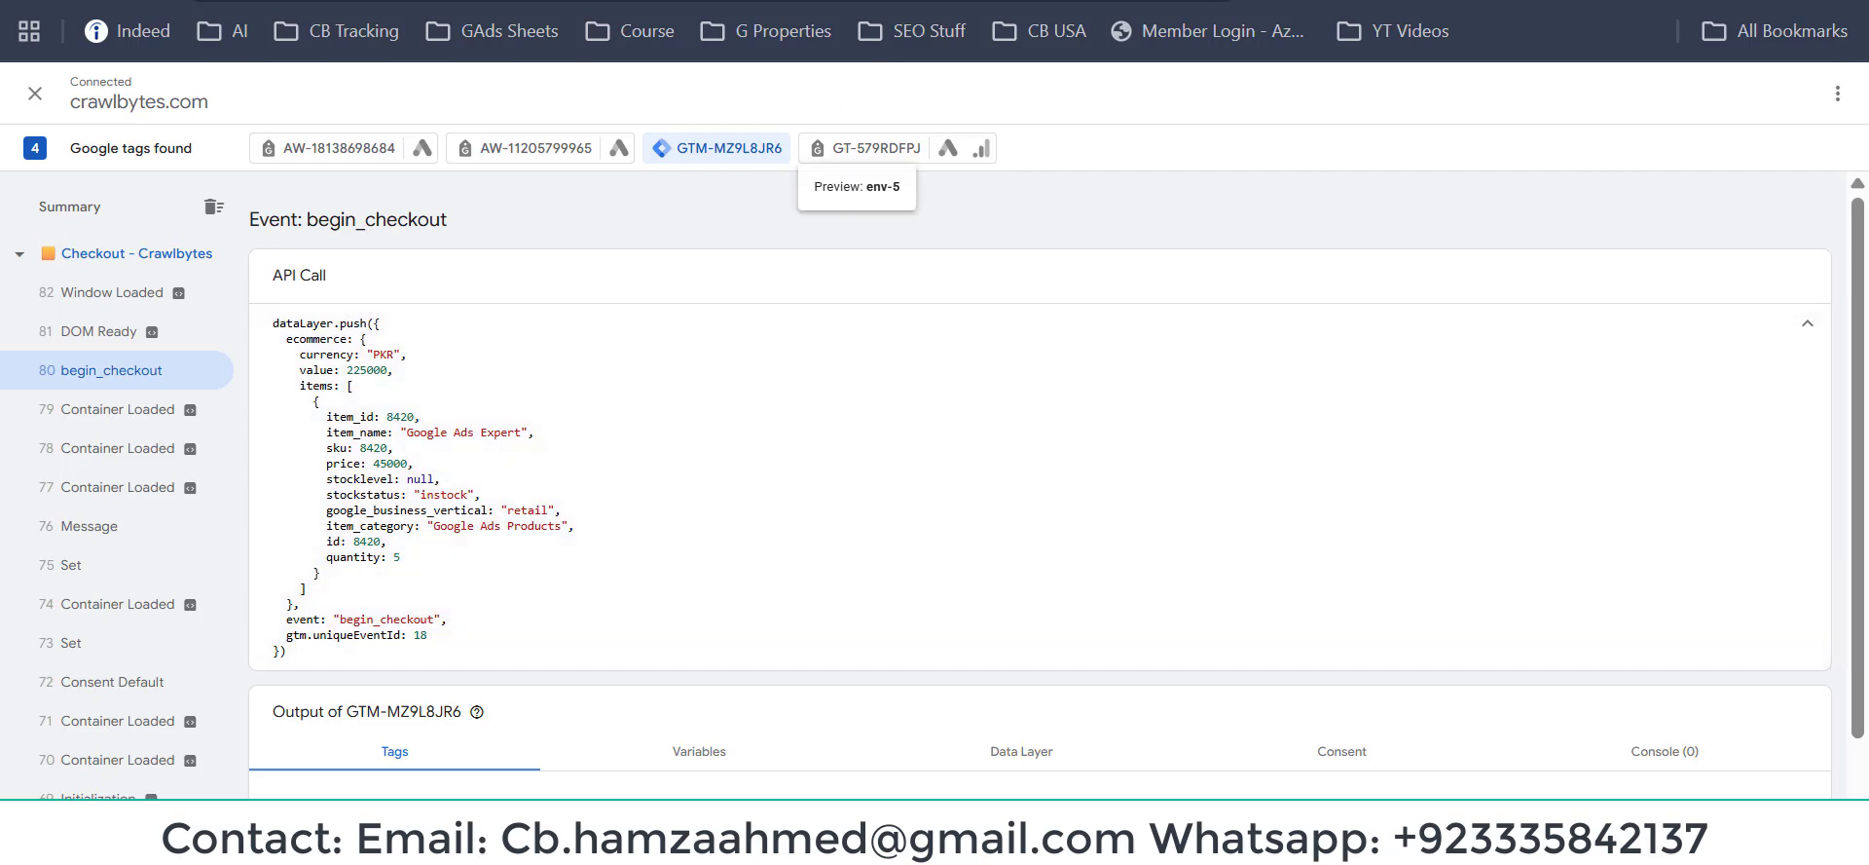
Compare the conversion tag's value, transaction ID and currency fields with the ecommerce object in the begin_checkout API call.
{"action": "left_click", "coordinate": [838, 2]}
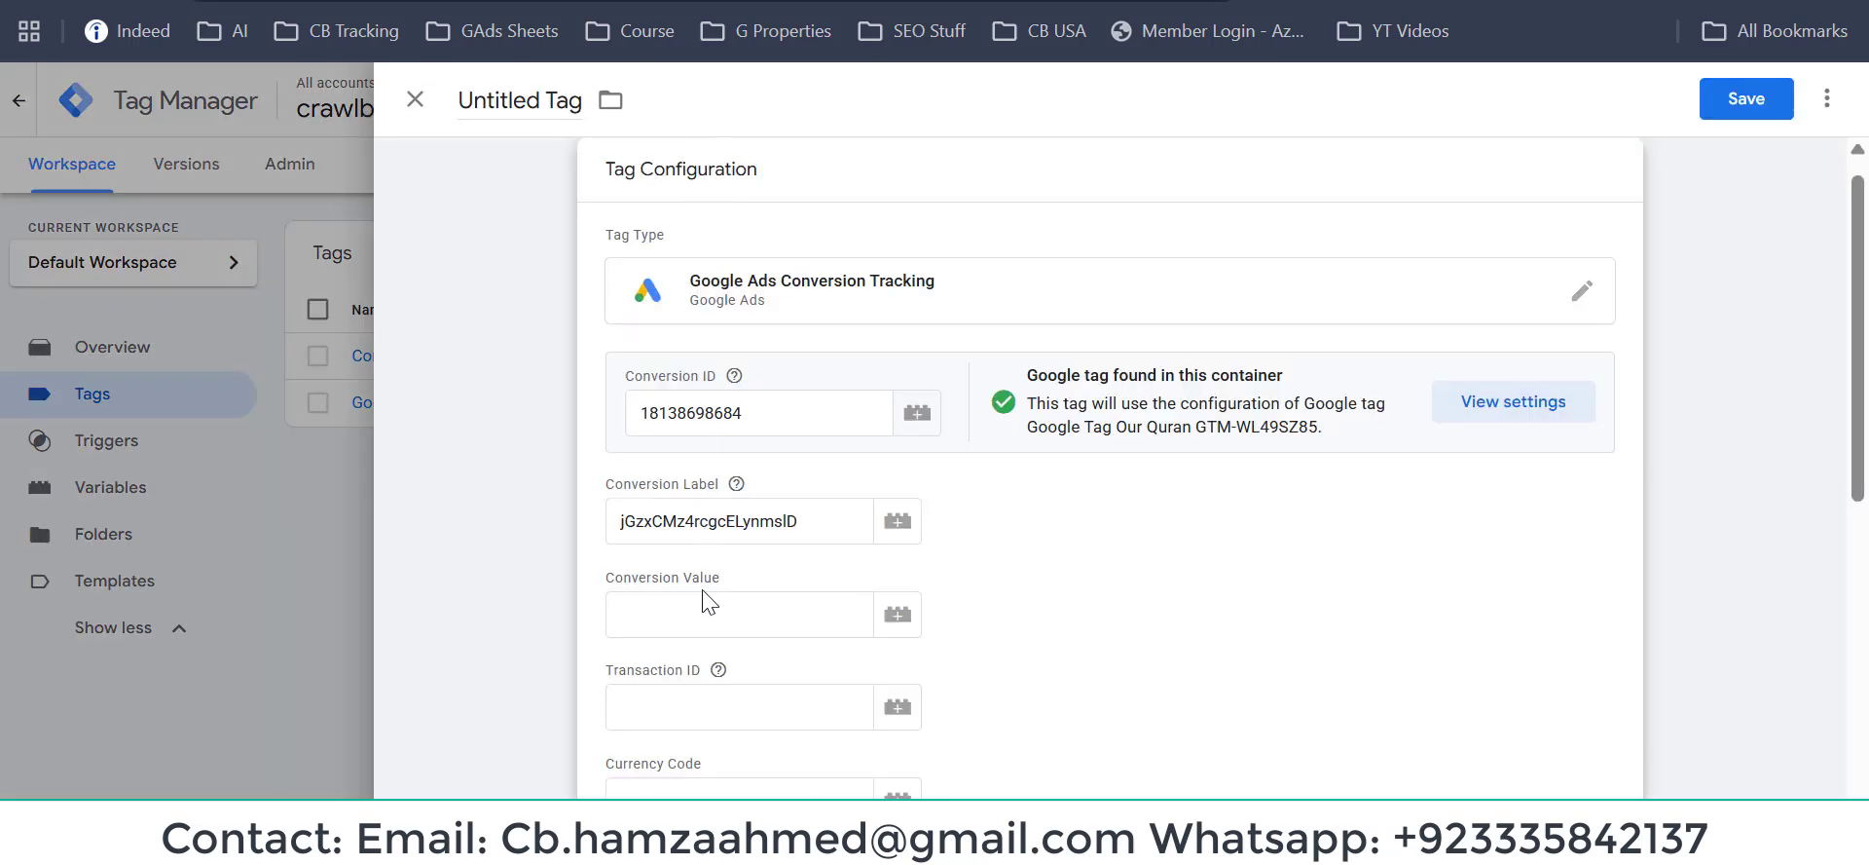
{"action": "scroll", "coordinate": [701, 589], "scroll_direction": "down", "scroll_amount": 2}
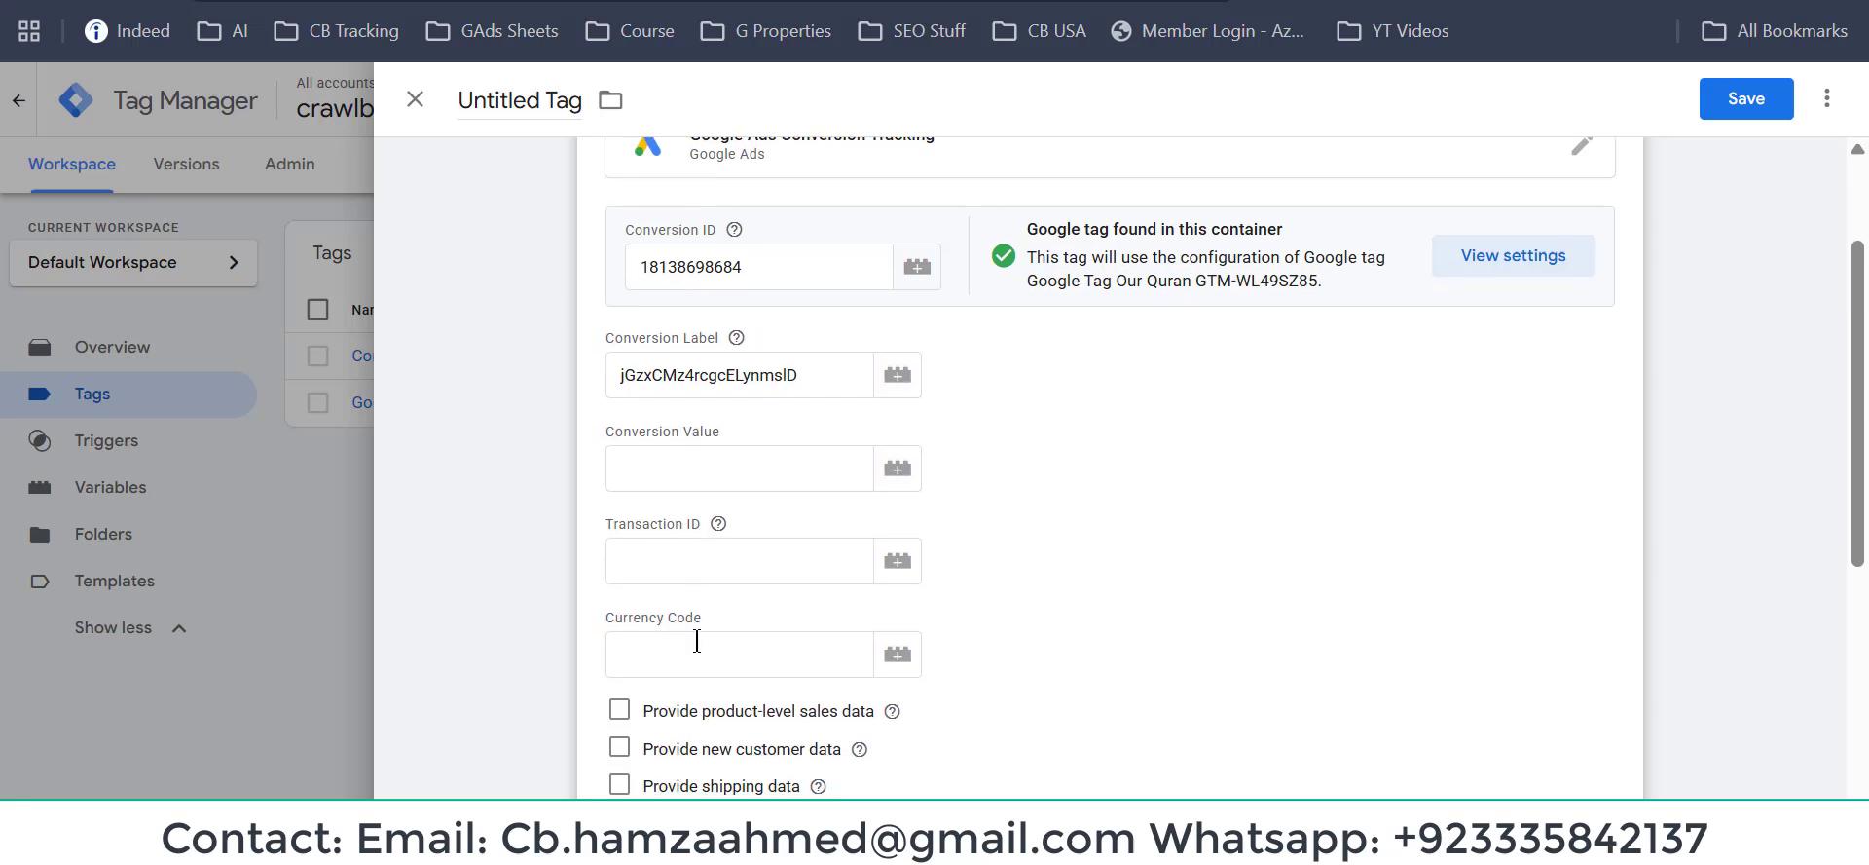
{"action": "left_click", "coordinate": [876, 2]}
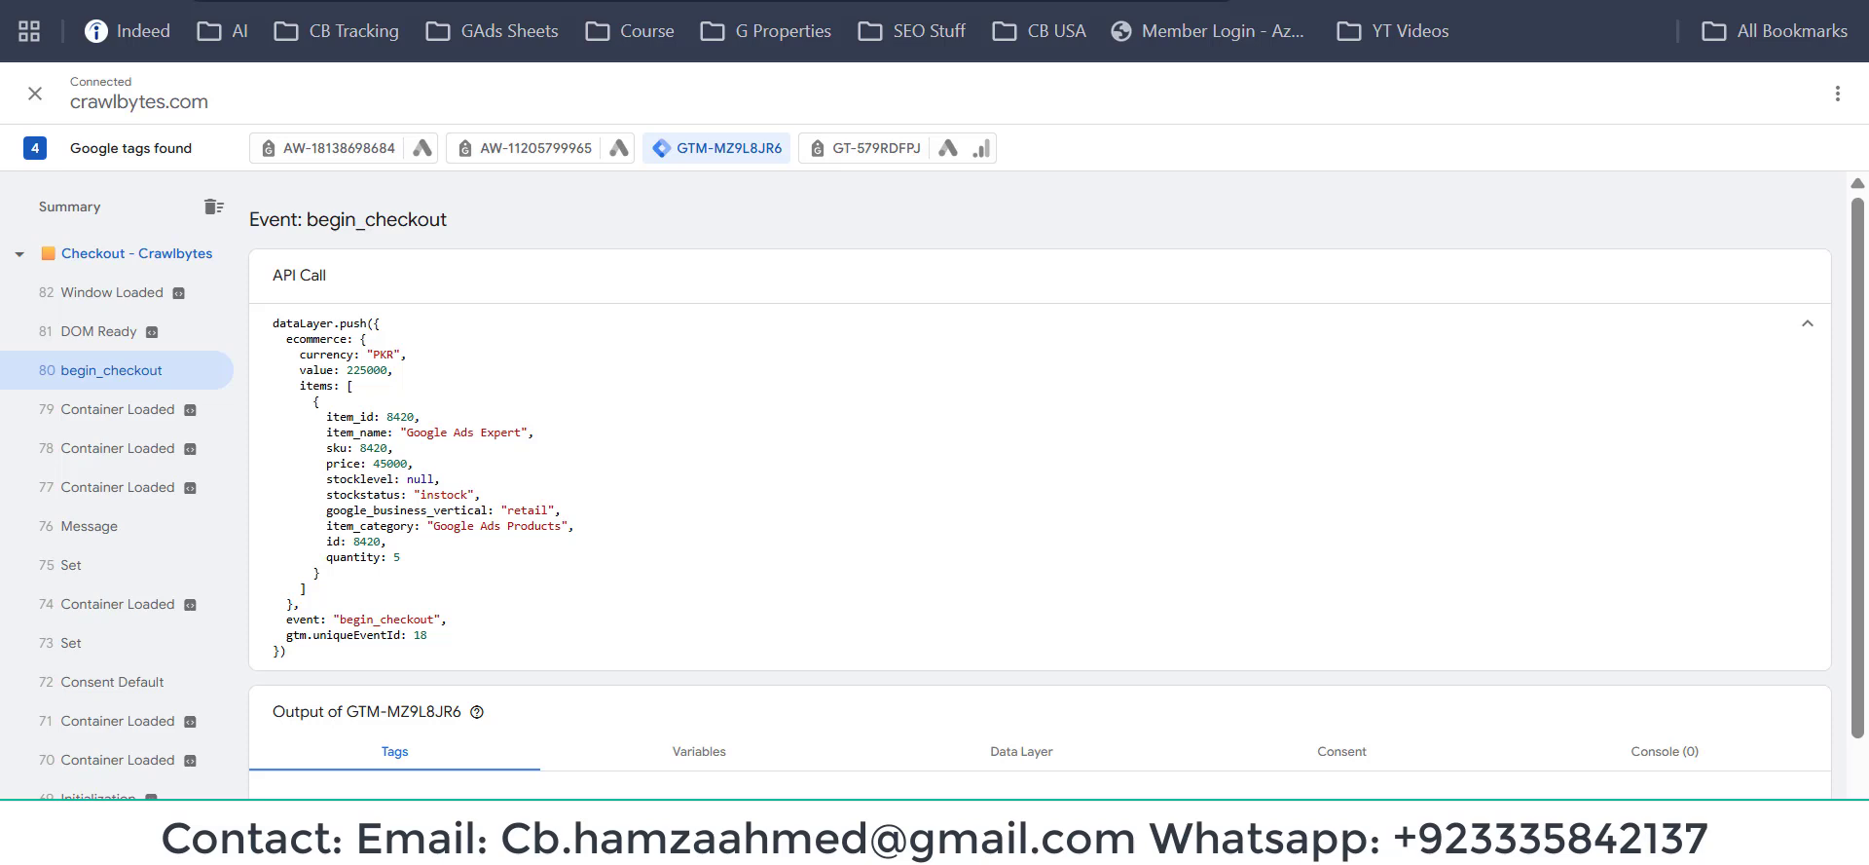
{"action": "double_click", "coordinate": [335, 339]}
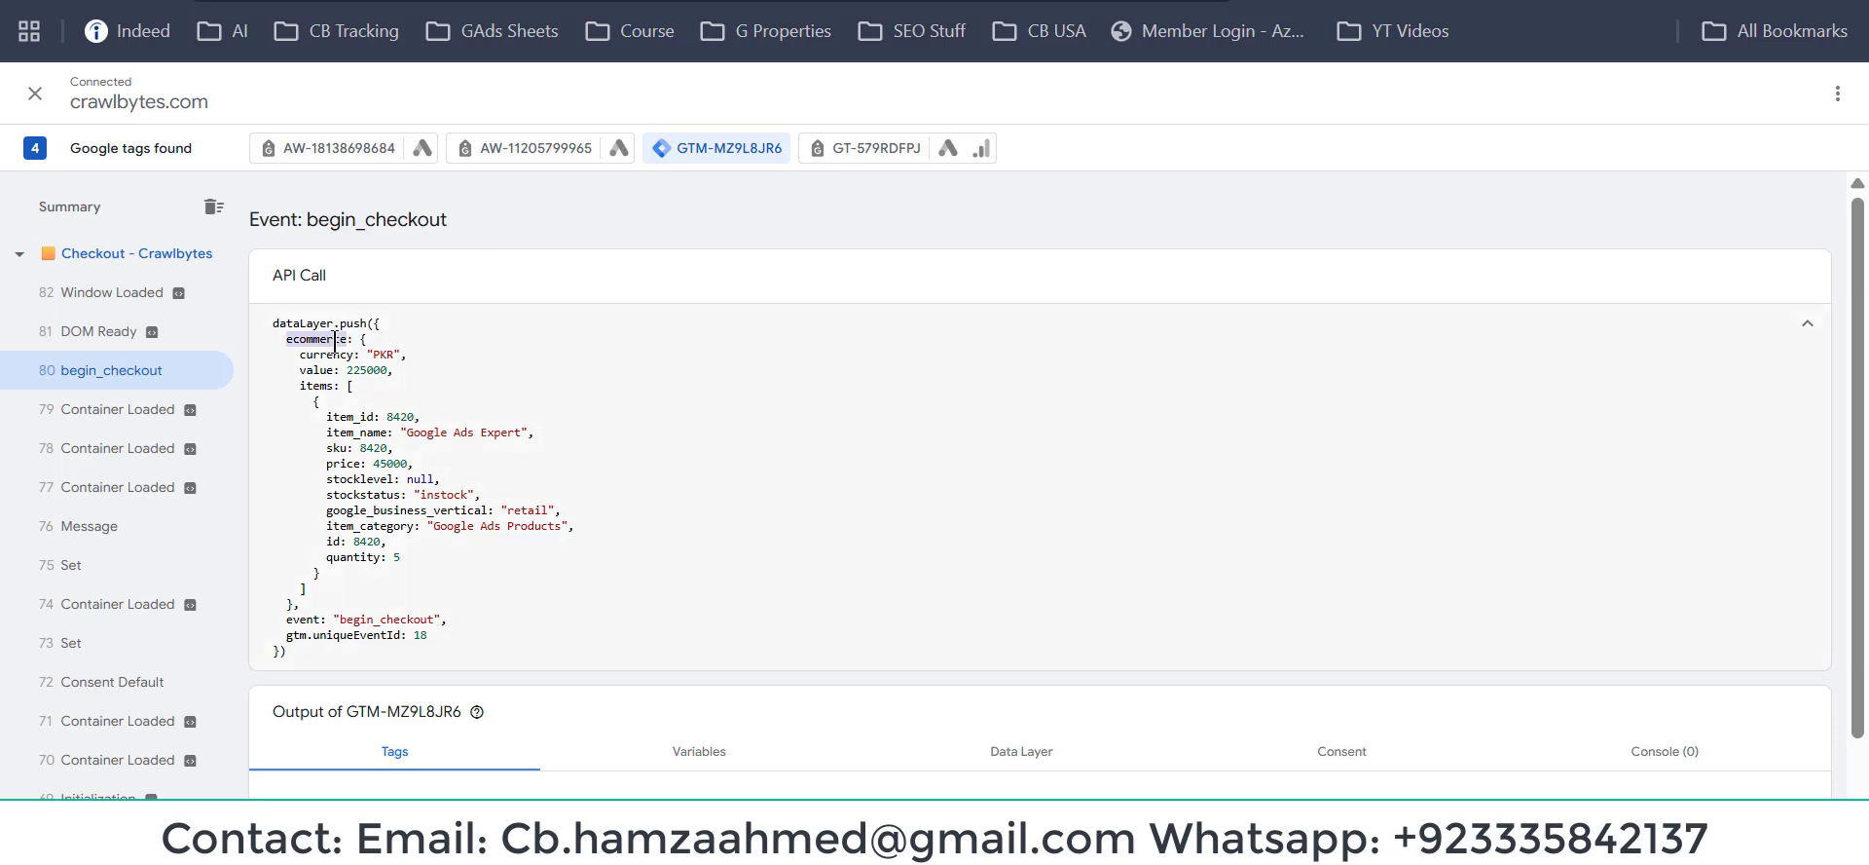
{"action": "left_click", "coordinate": [311, 340]}
{"action": "left_click_drag", "start_coordinate": [294, 339], "coordinate": [433, 376]}
{"action": "double_click", "coordinate": [293, 340]}
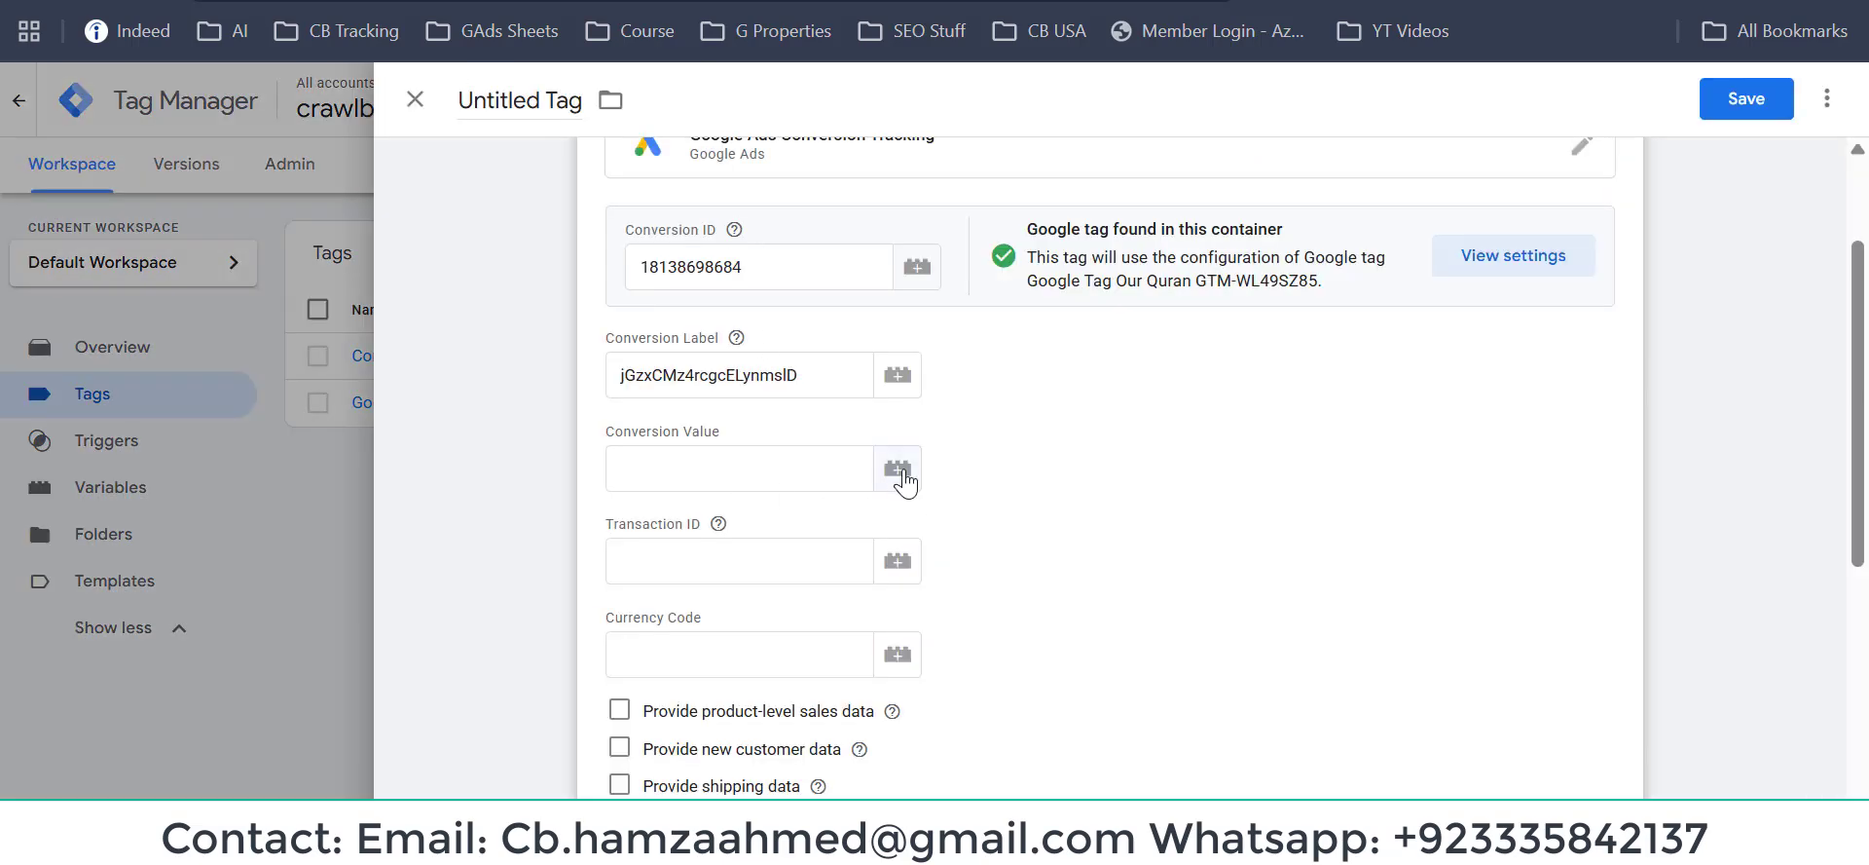
Create a new variable for the tag's Conversion Value field with the type Data Layer Variable.
{"action": "left_click", "coordinate": [902, 472]}
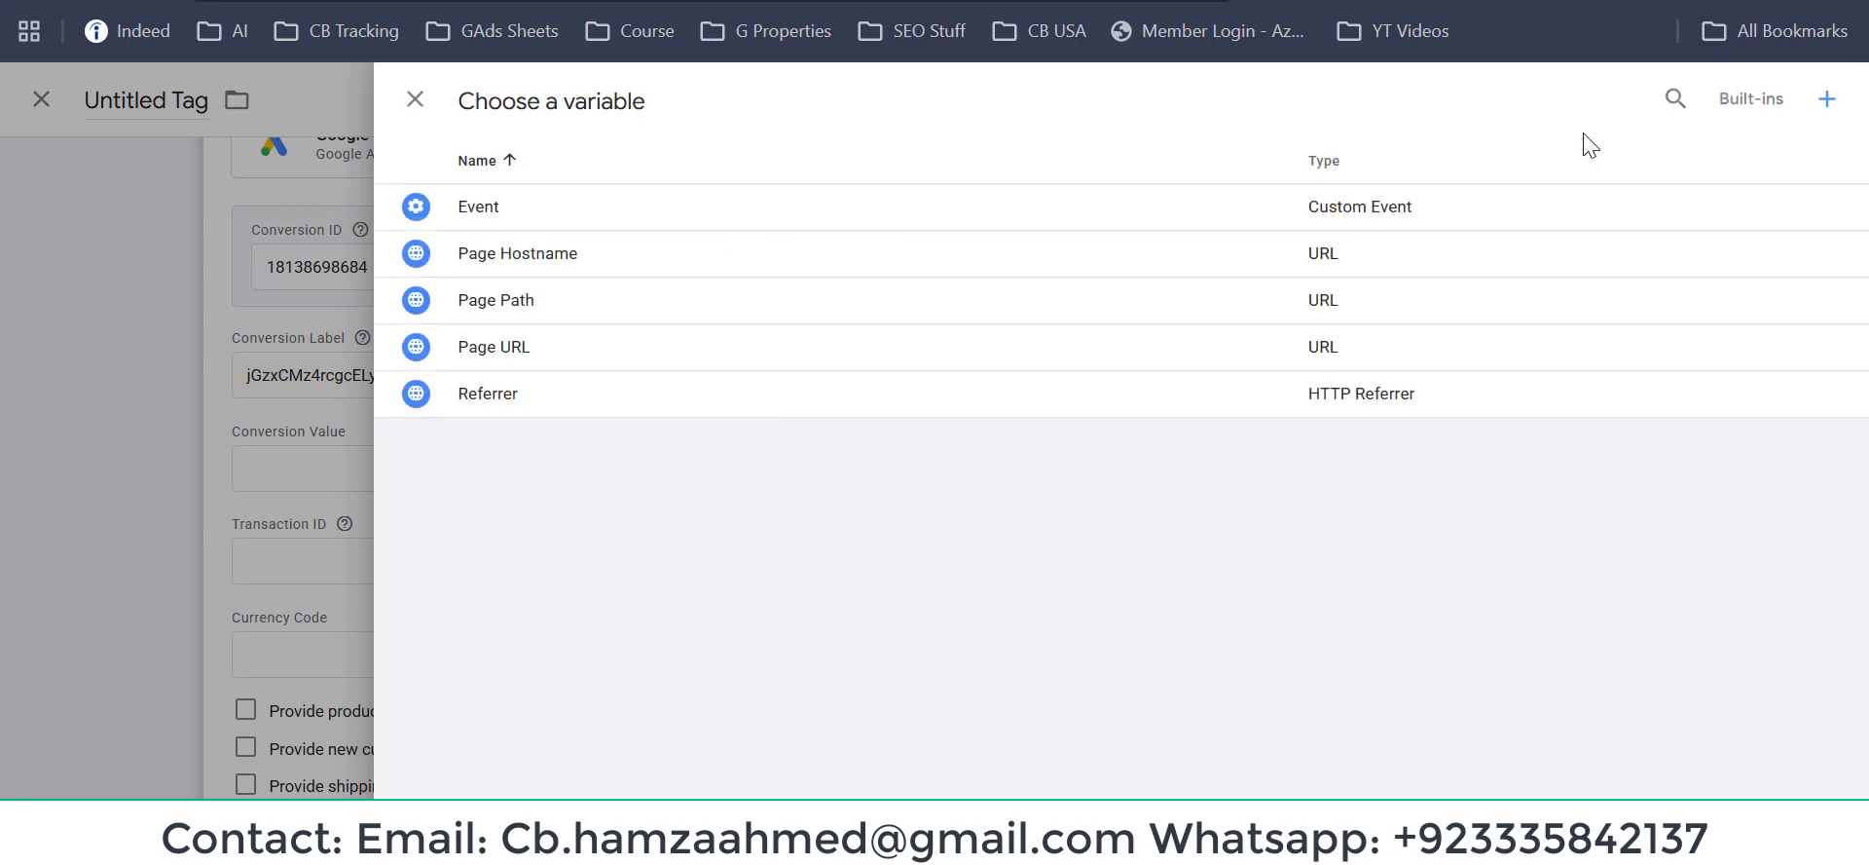
{"action": "left_click", "coordinate": [1828, 101]}
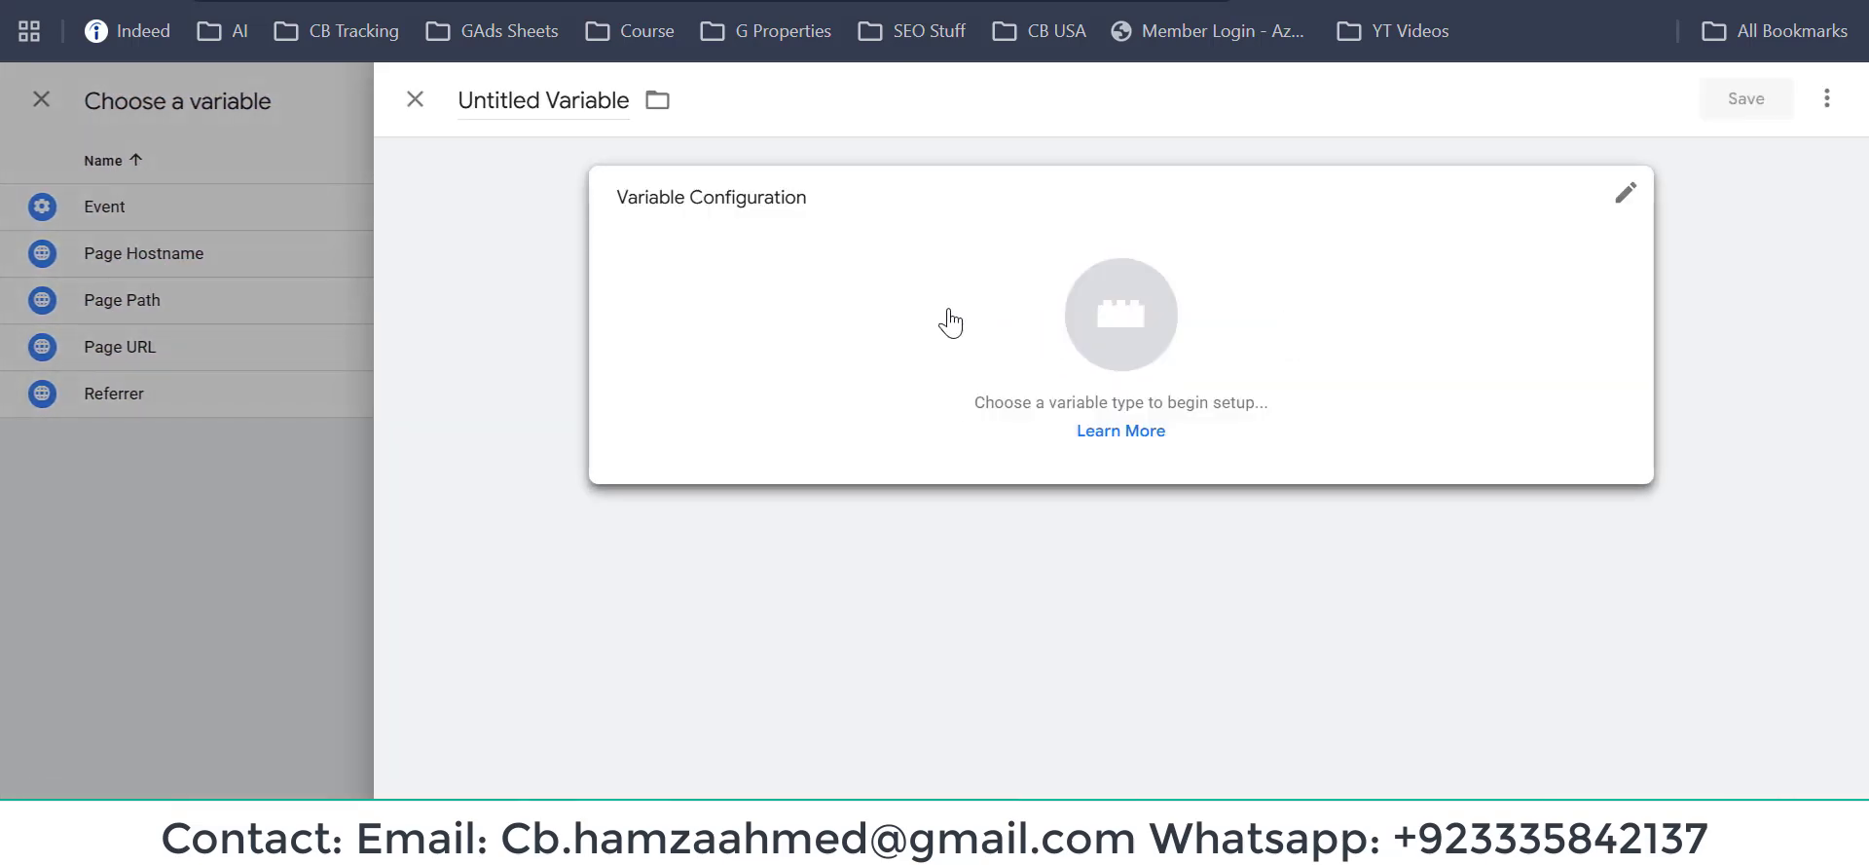
{"action": "left_click", "coordinate": [836, 310]}
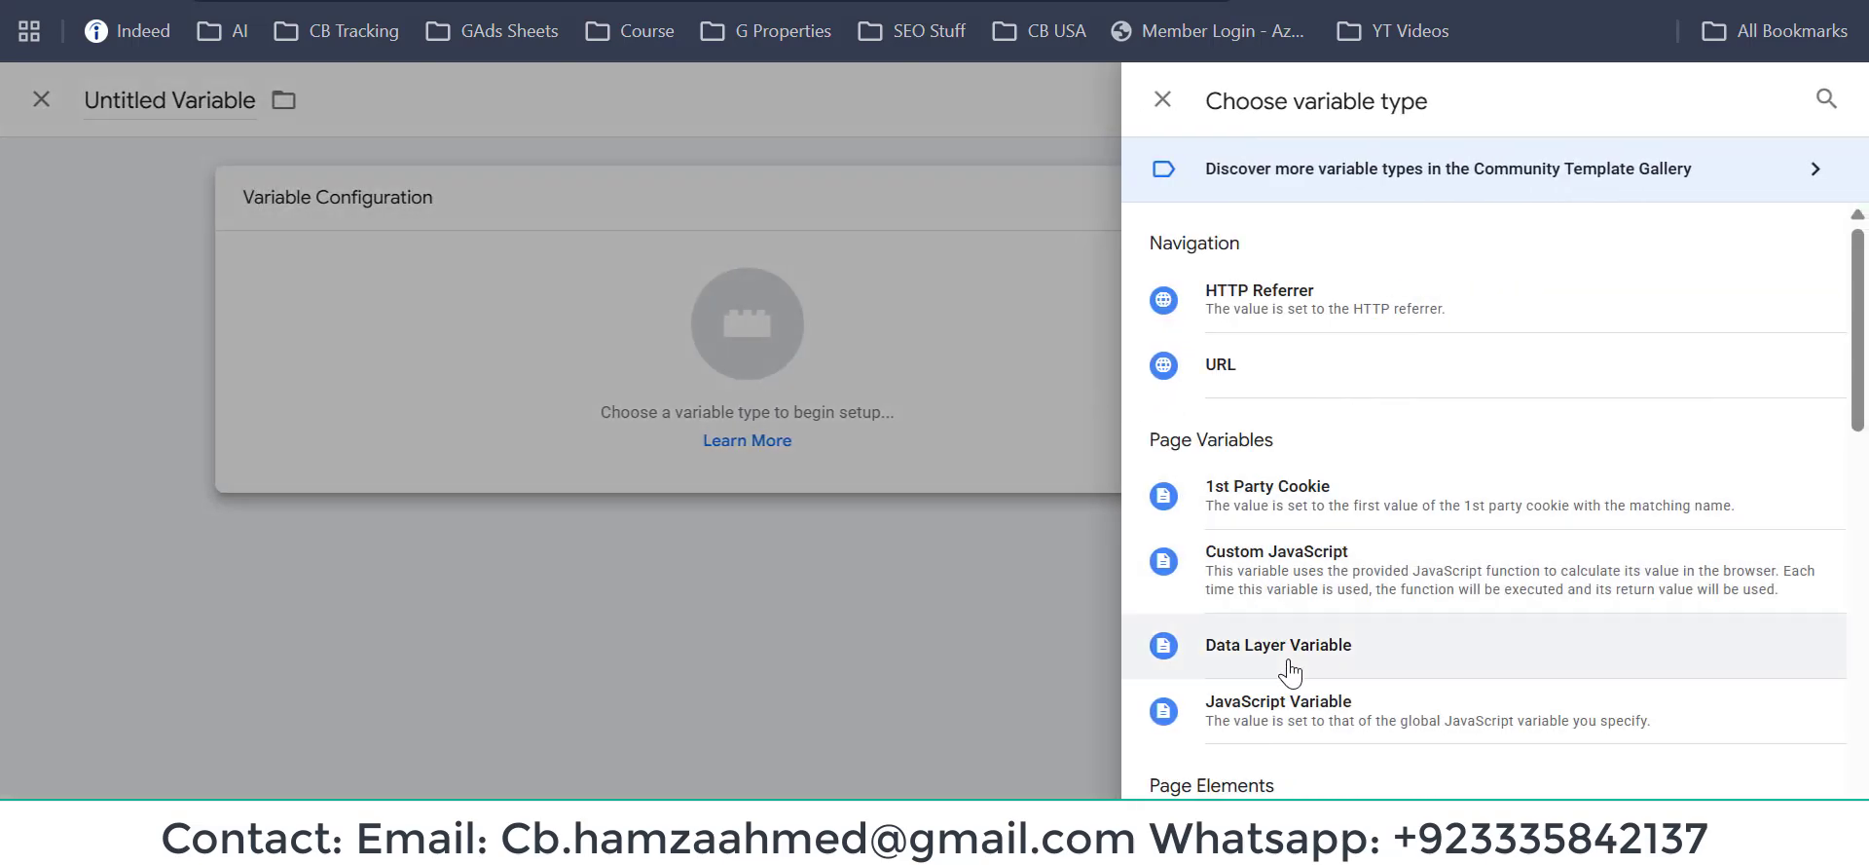
{"action": "left_click", "coordinate": [1181, 652]}
Set the data layer variable name to ecommerce.value, copying the value key from the begin_checkout event in Tag Assistant.
{"action": "left_click", "coordinate": [777, 431]}
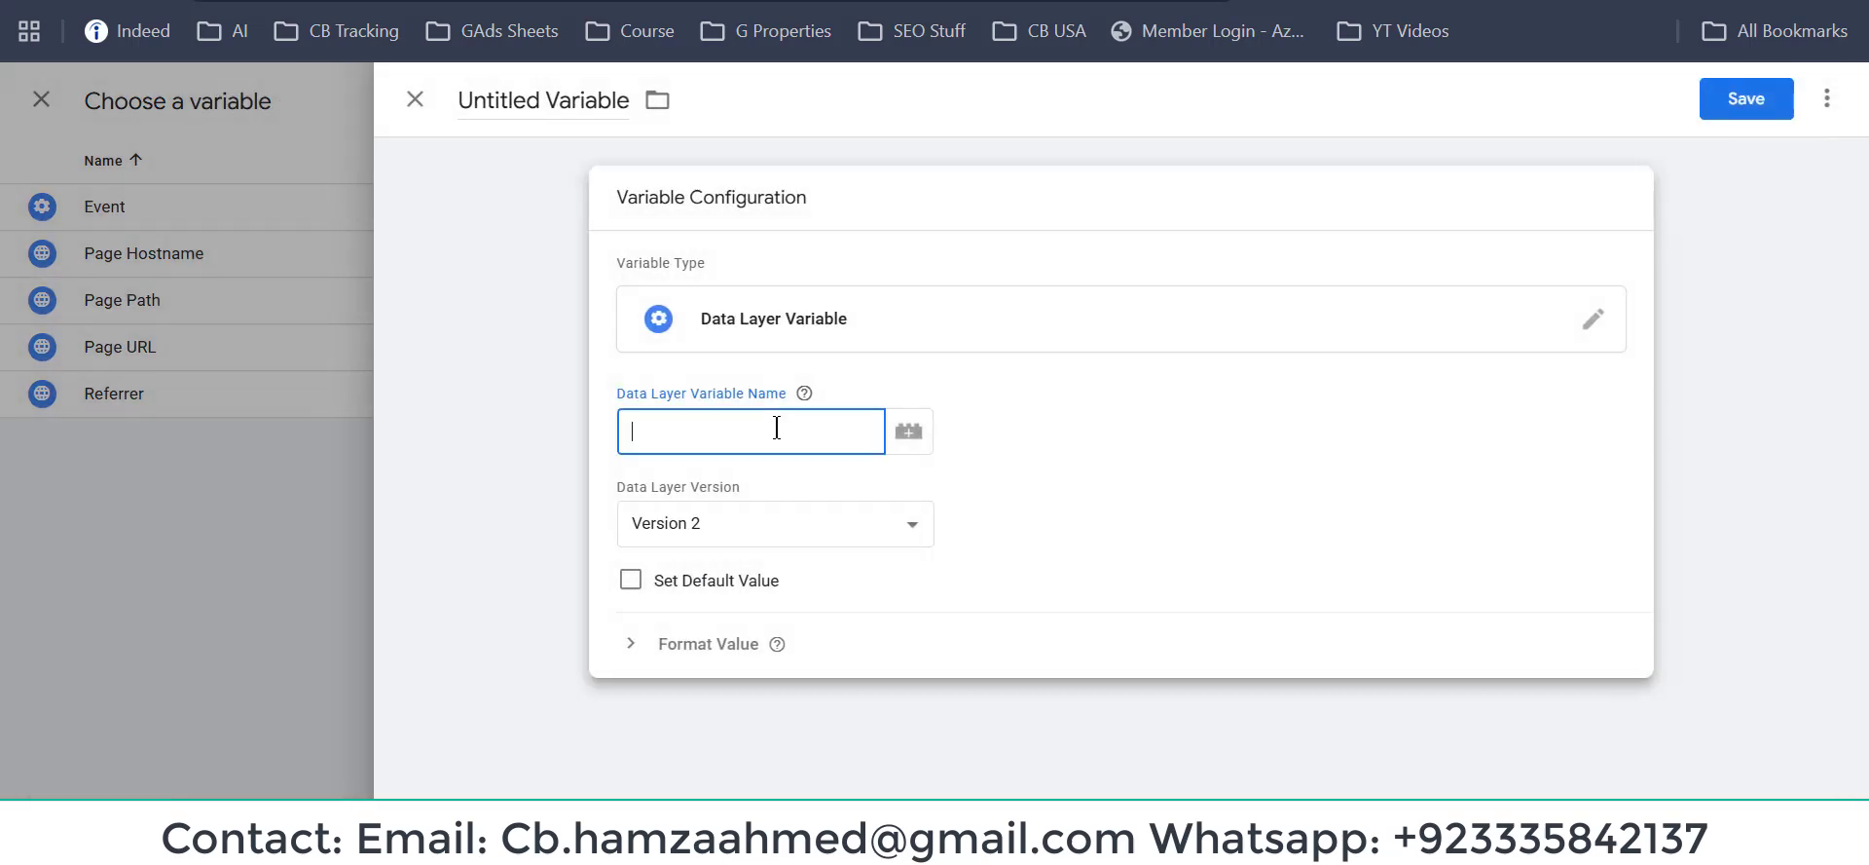
{"action": "type", "text": "ecommerce"}
{"action": "mouse_move", "coordinate": [804, 394]}
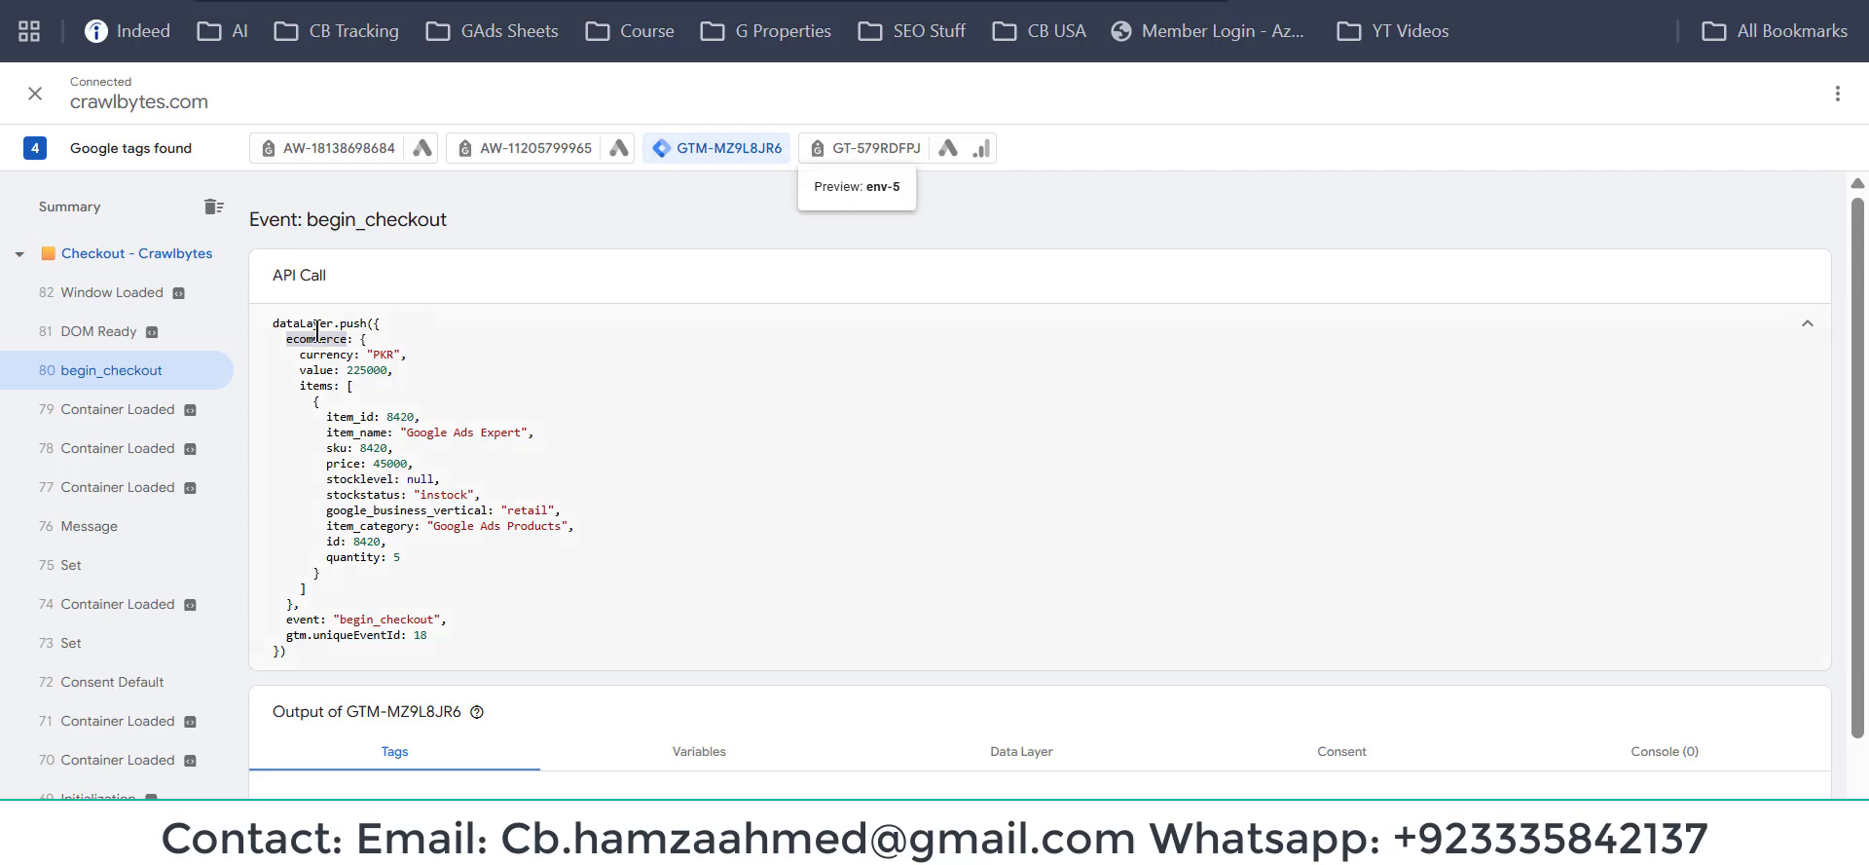
{"action": "double_click", "coordinate": [314, 369]}
{"action": "key", "text": "ctrl+c"}
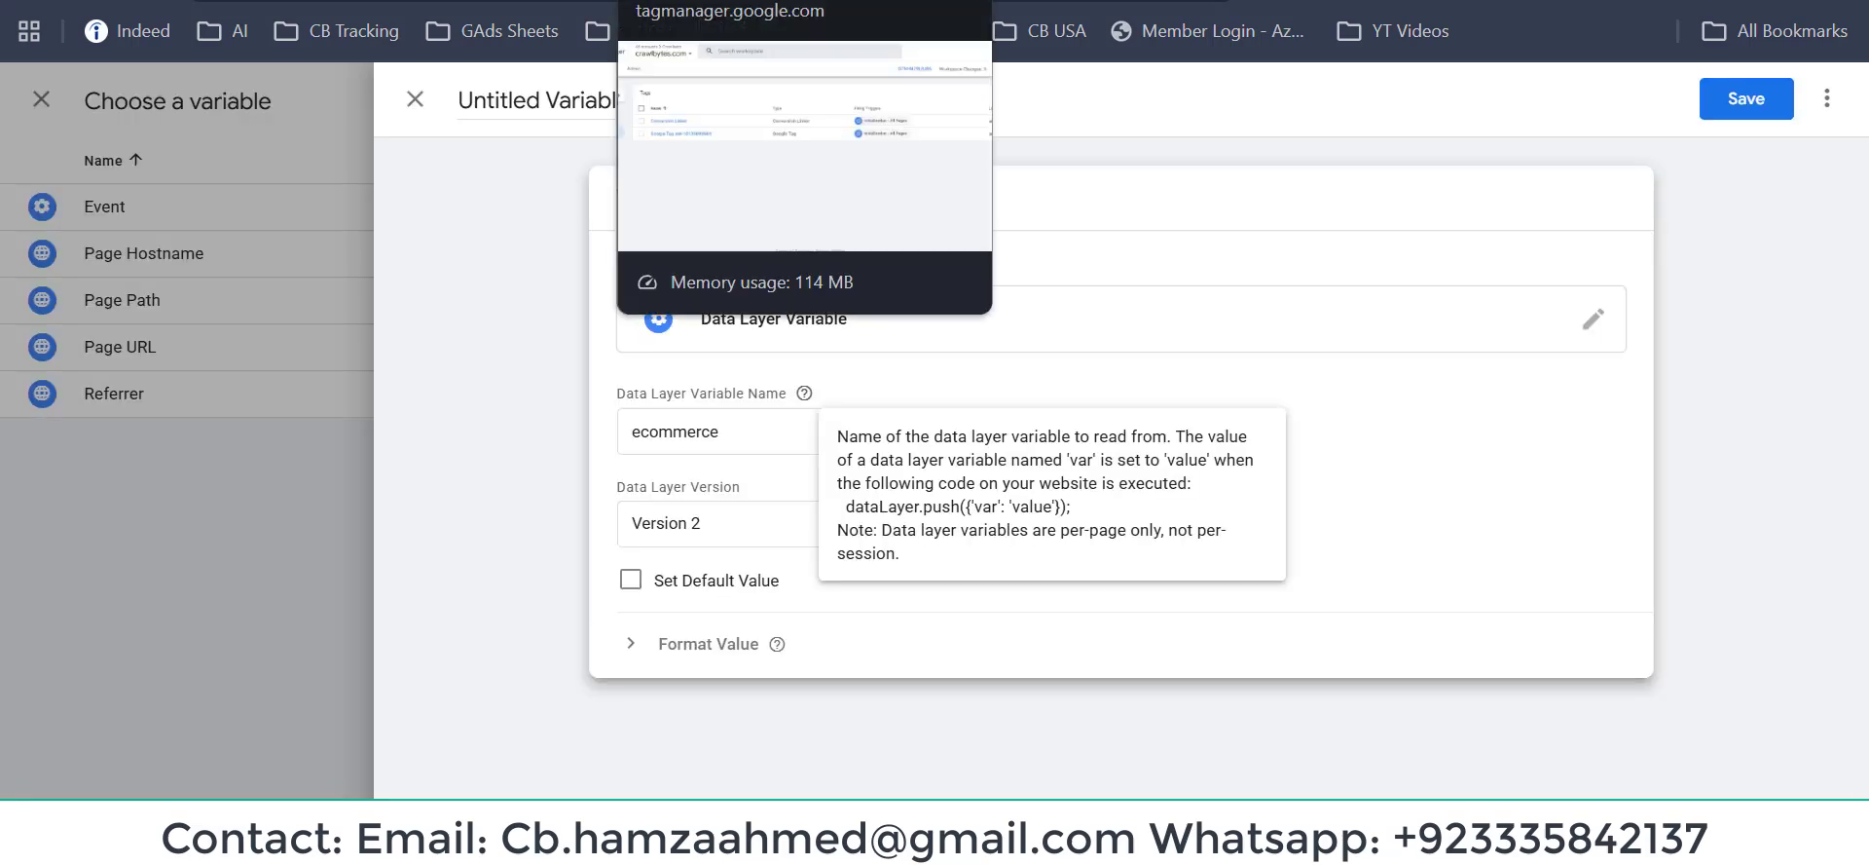
{"action": "left_click", "coordinate": [710, 0]}
{"action": "left_click", "coordinate": [925, 1]}
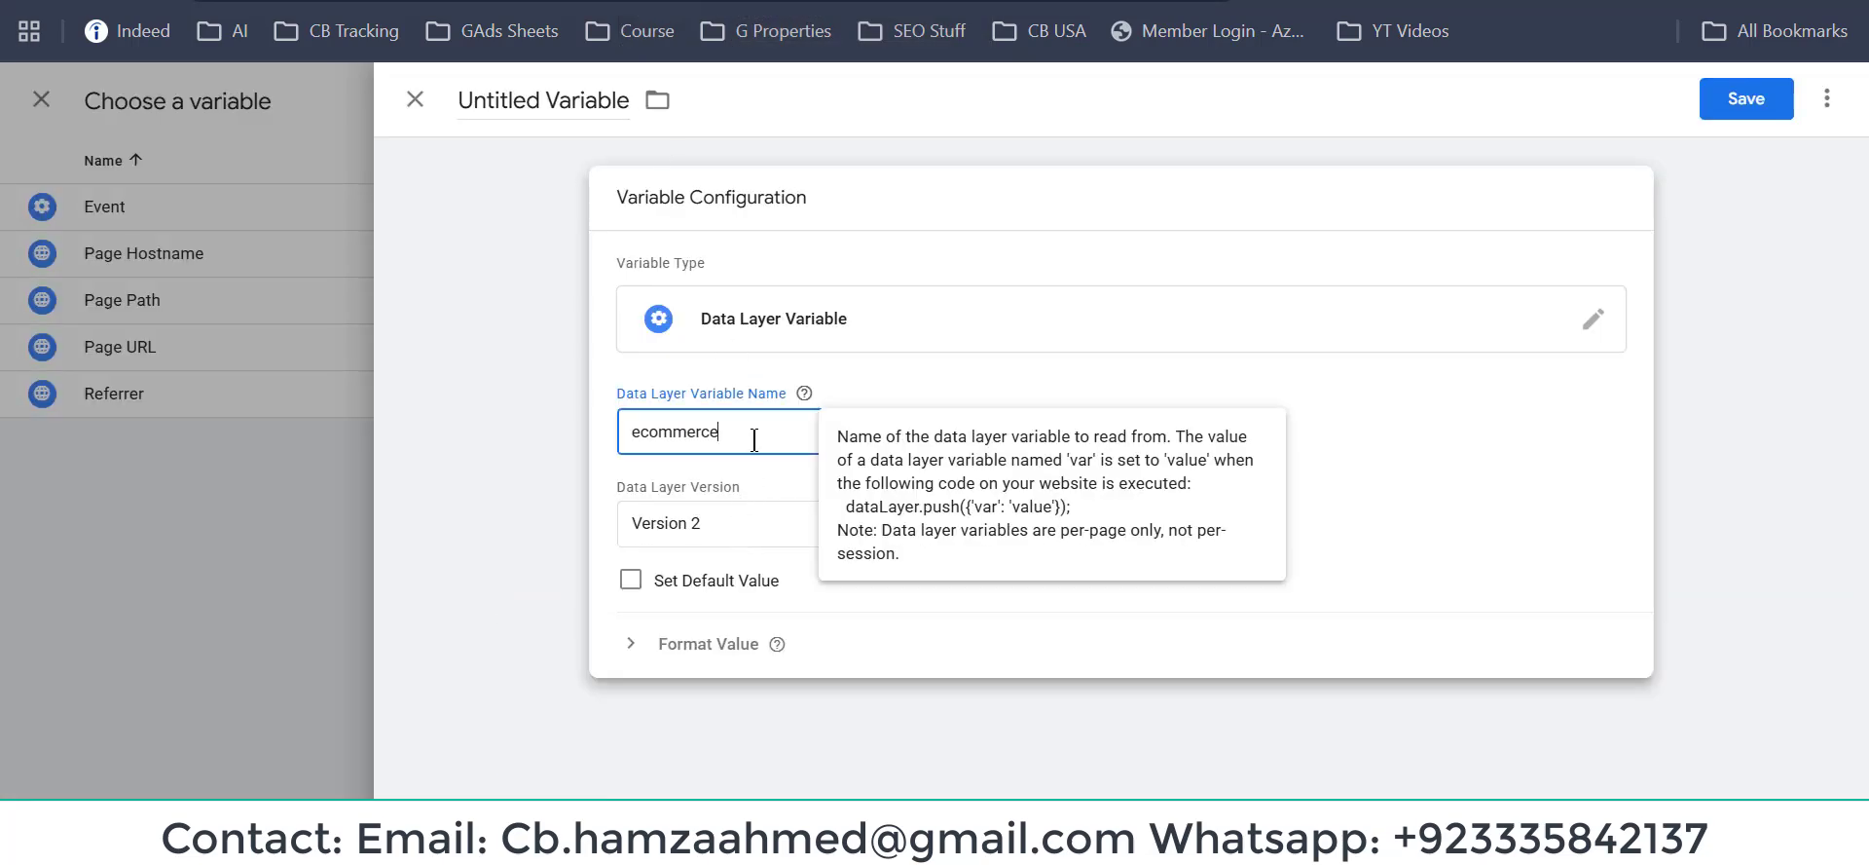
{"action": "key", "text": "ctrl+v"}
{"action": "left_click", "coordinate": [800, 389]}
{"action": "key", "text": "ctrl+a"}
{"action": "left_click", "coordinate": [761, 436]}
{"action": "key", "text": "ctrl+a"}
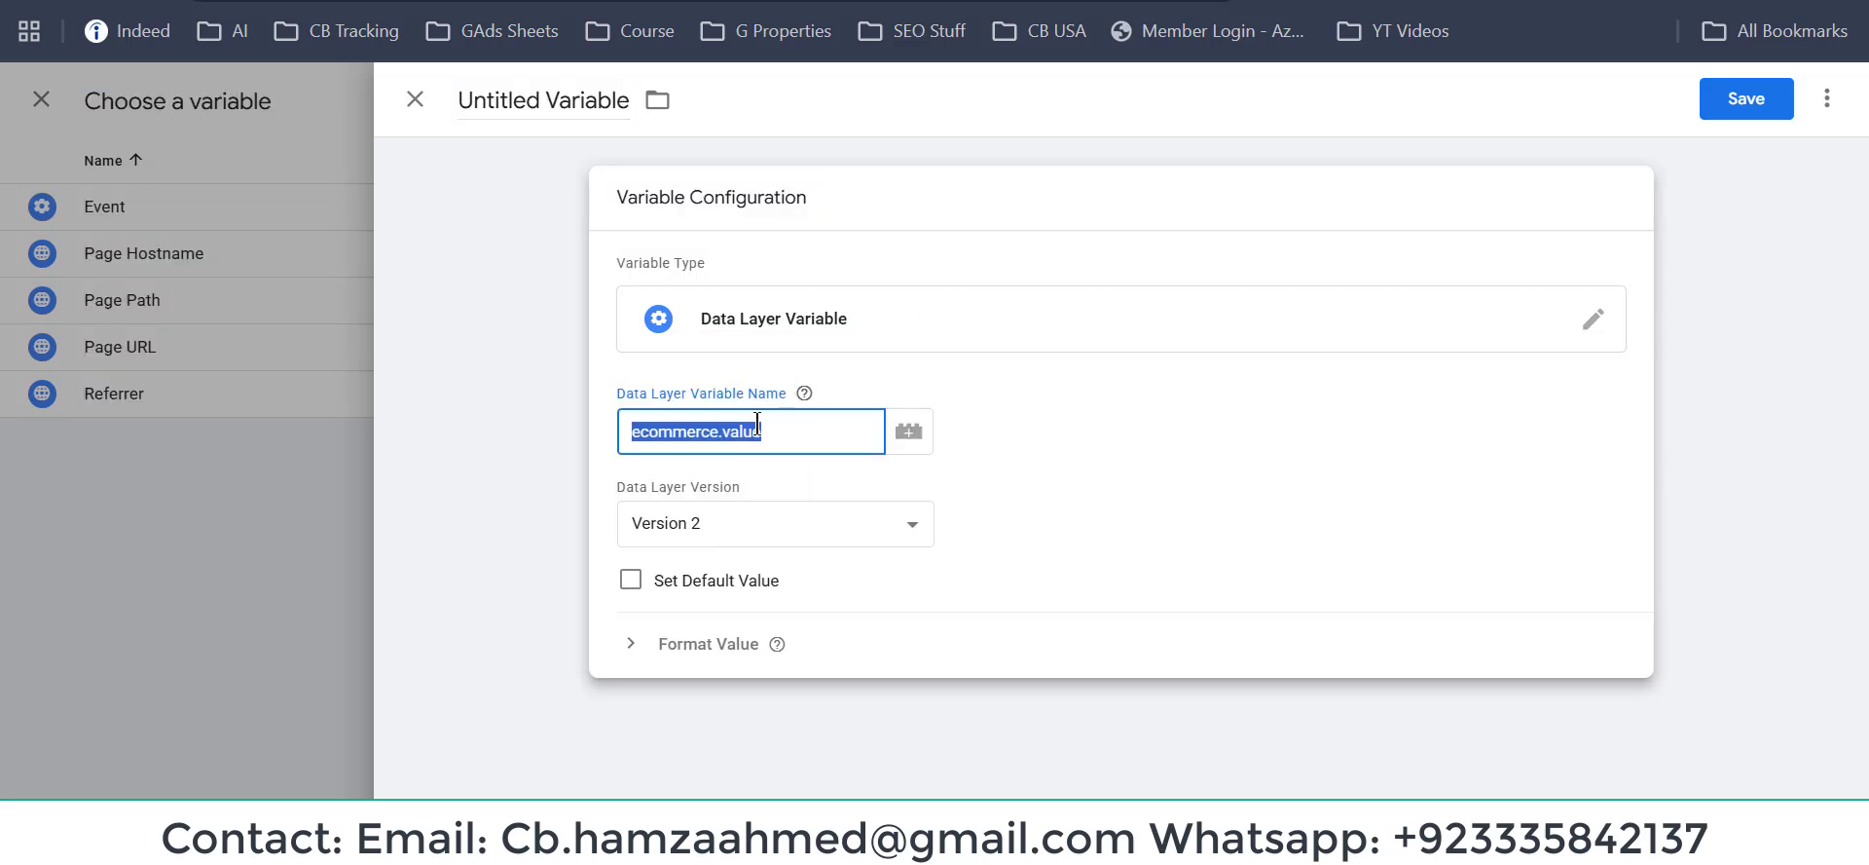
Name the variable "Begin Checkout Value" and save it into the tag's Conversion Value field.
{"action": "left_click", "coordinate": [587, 99]}
{"action": "key", "text": "ctrl+a"}
{"action": "type", "text": "b"}
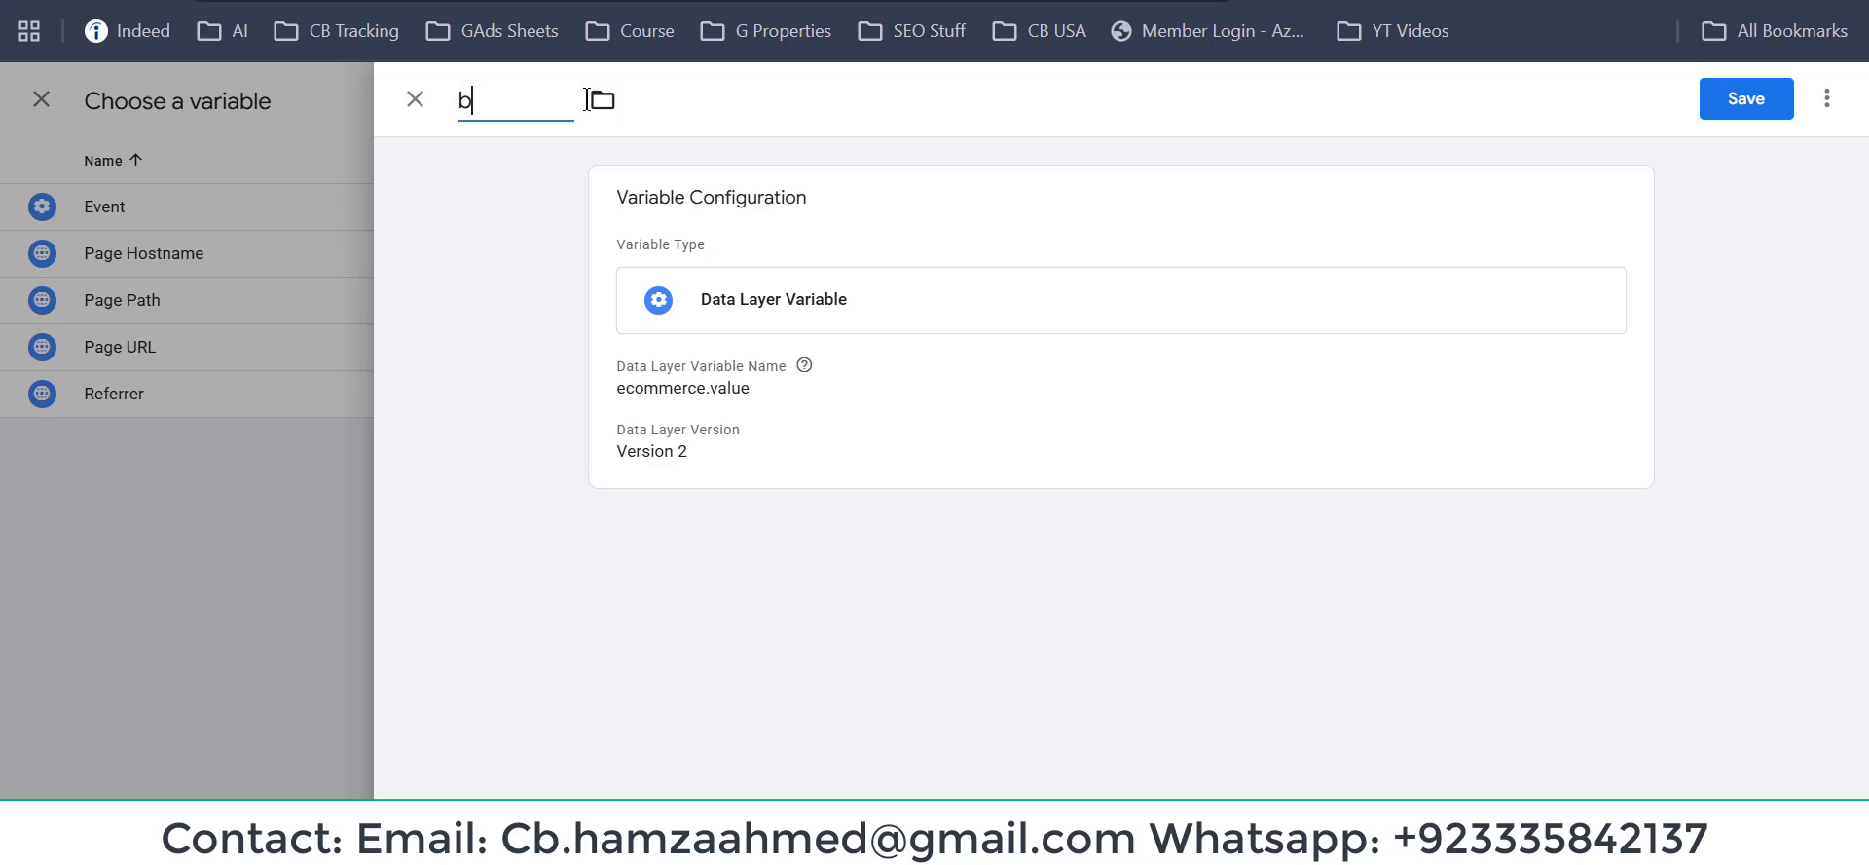
{"action": "key", "text": "BackSpace"}
{"action": "type", "text": "Begin Checkout"}
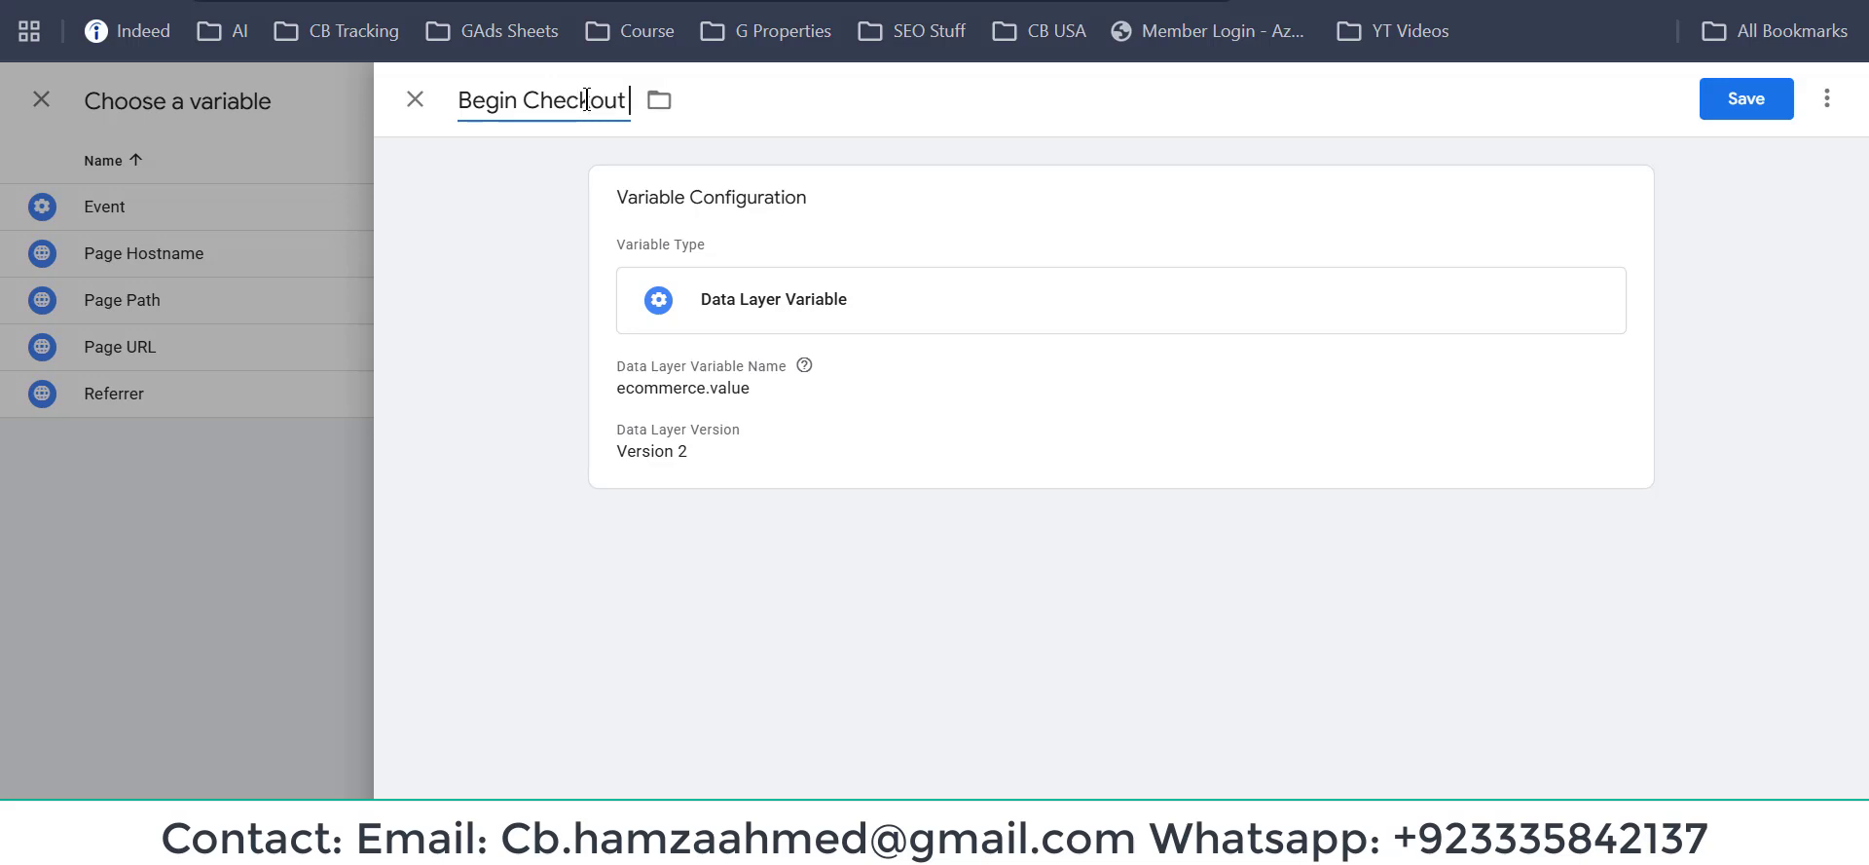
{"action": "type", "text": " B"}
{"action": "key", "text": "BackSpace"}
{"action": "type", "text": "Value"}
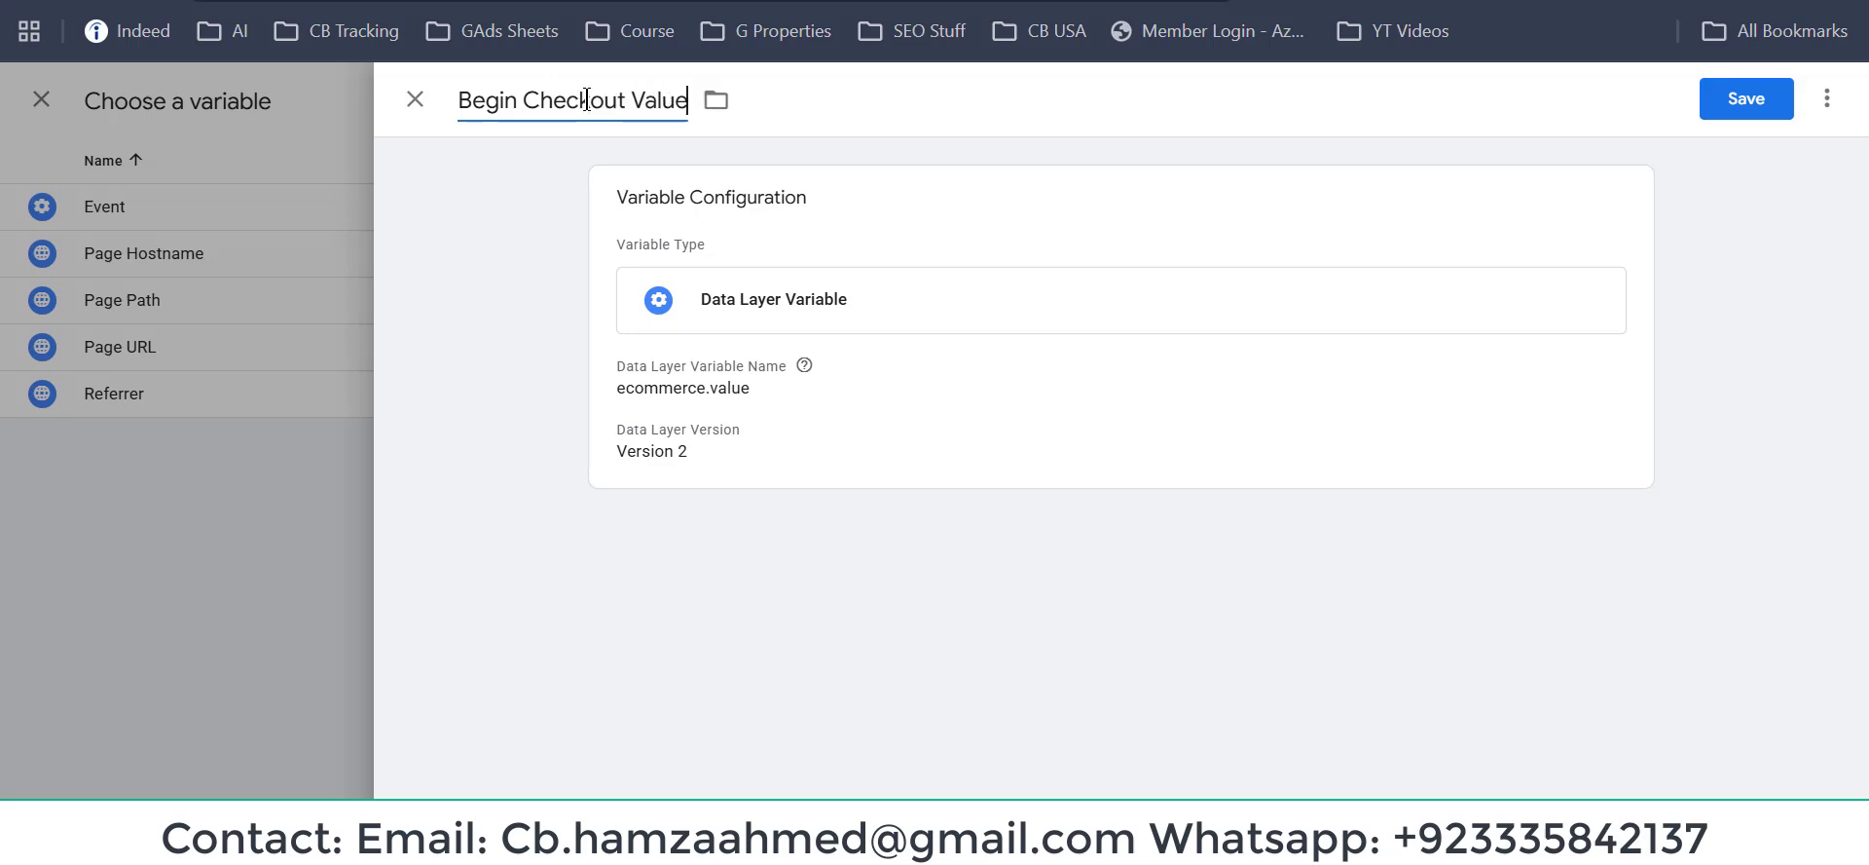
{"action": "left_click", "coordinate": [1768, 109]}
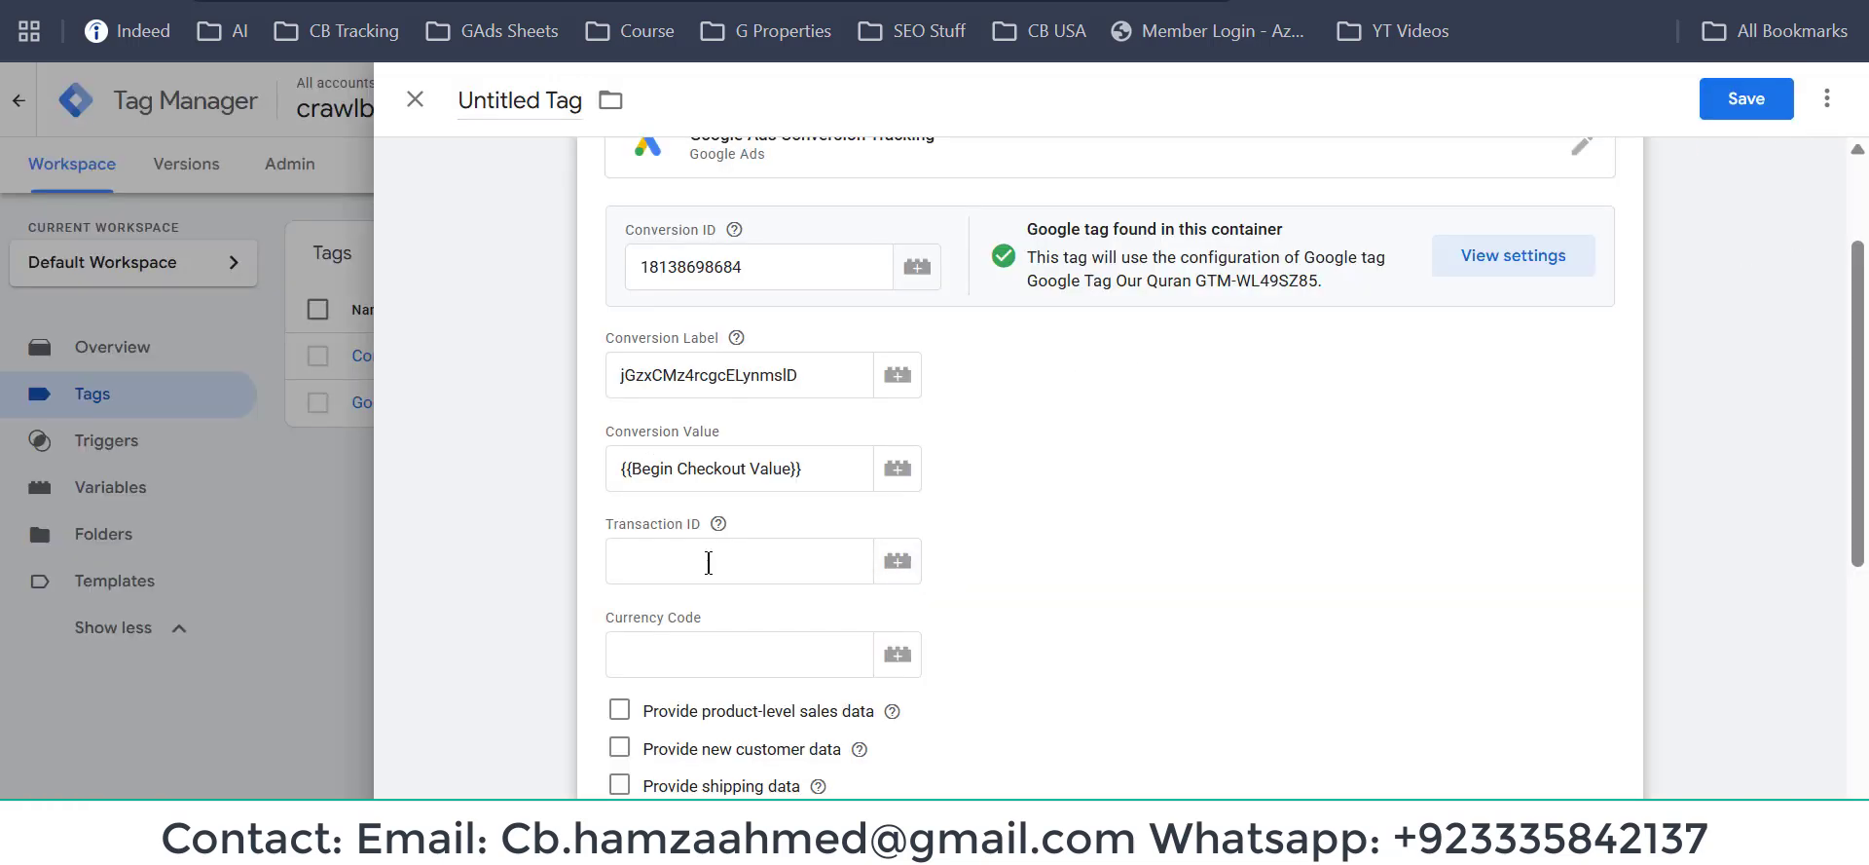
Create a new variable for the tag's Currency Code field with the type Data Layer Variable.
{"action": "left_click_drag", "start_coordinate": [704, 620], "coordinate": [612, 629]}
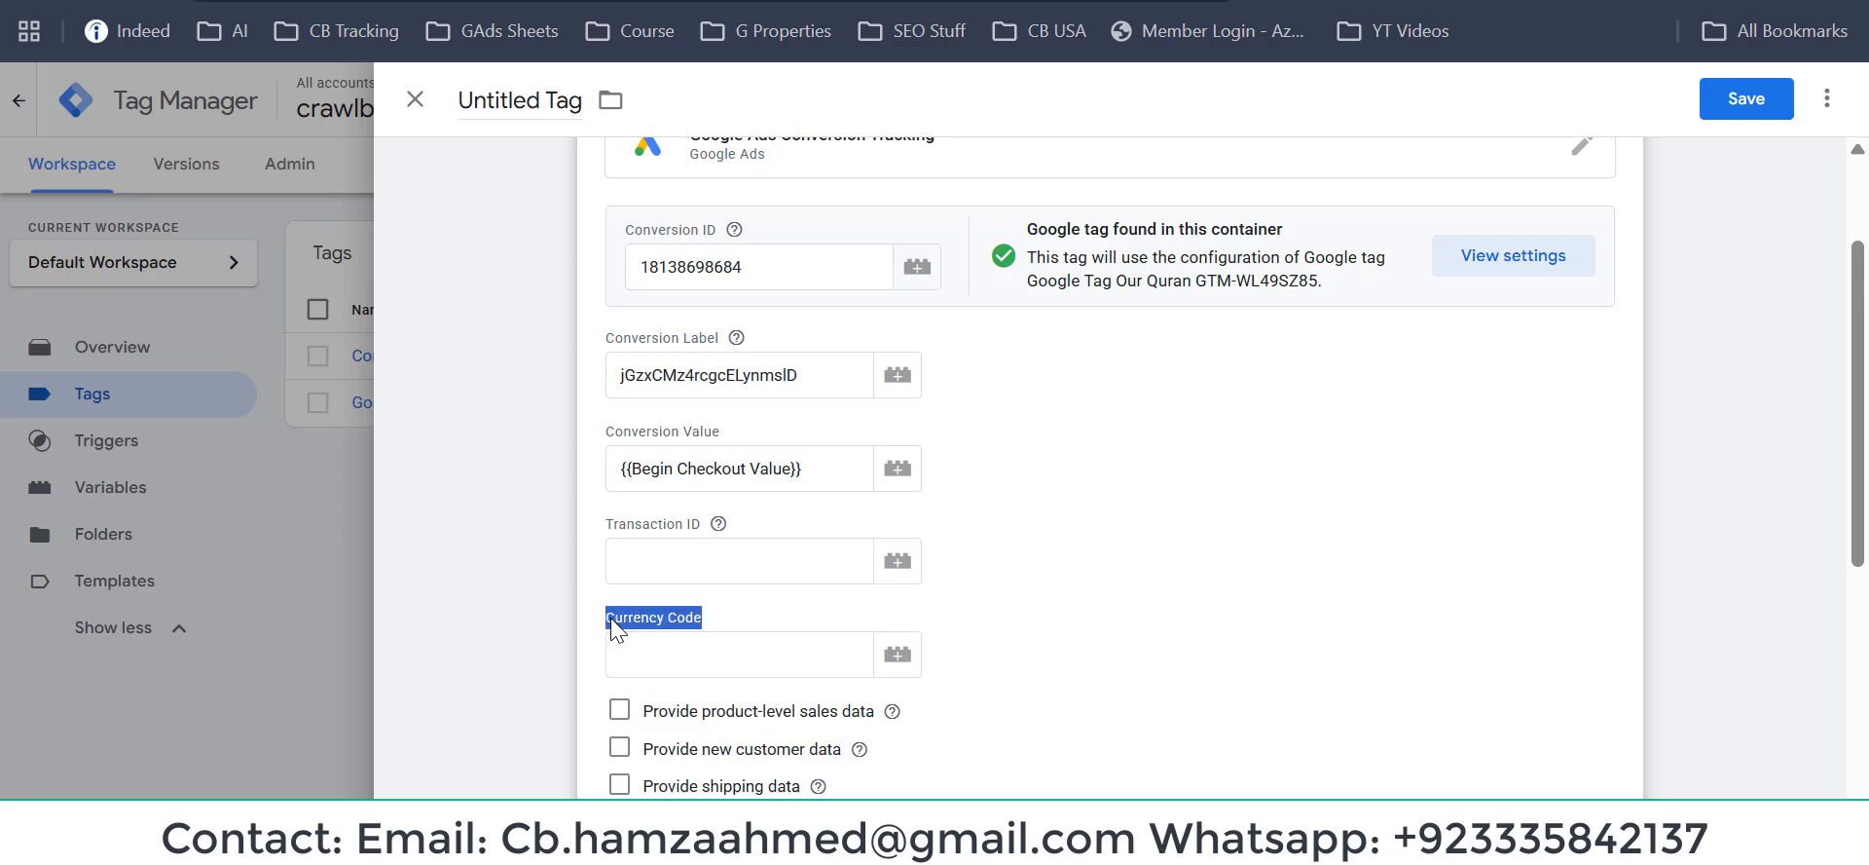
{"action": "left_click", "coordinate": [746, 654]}
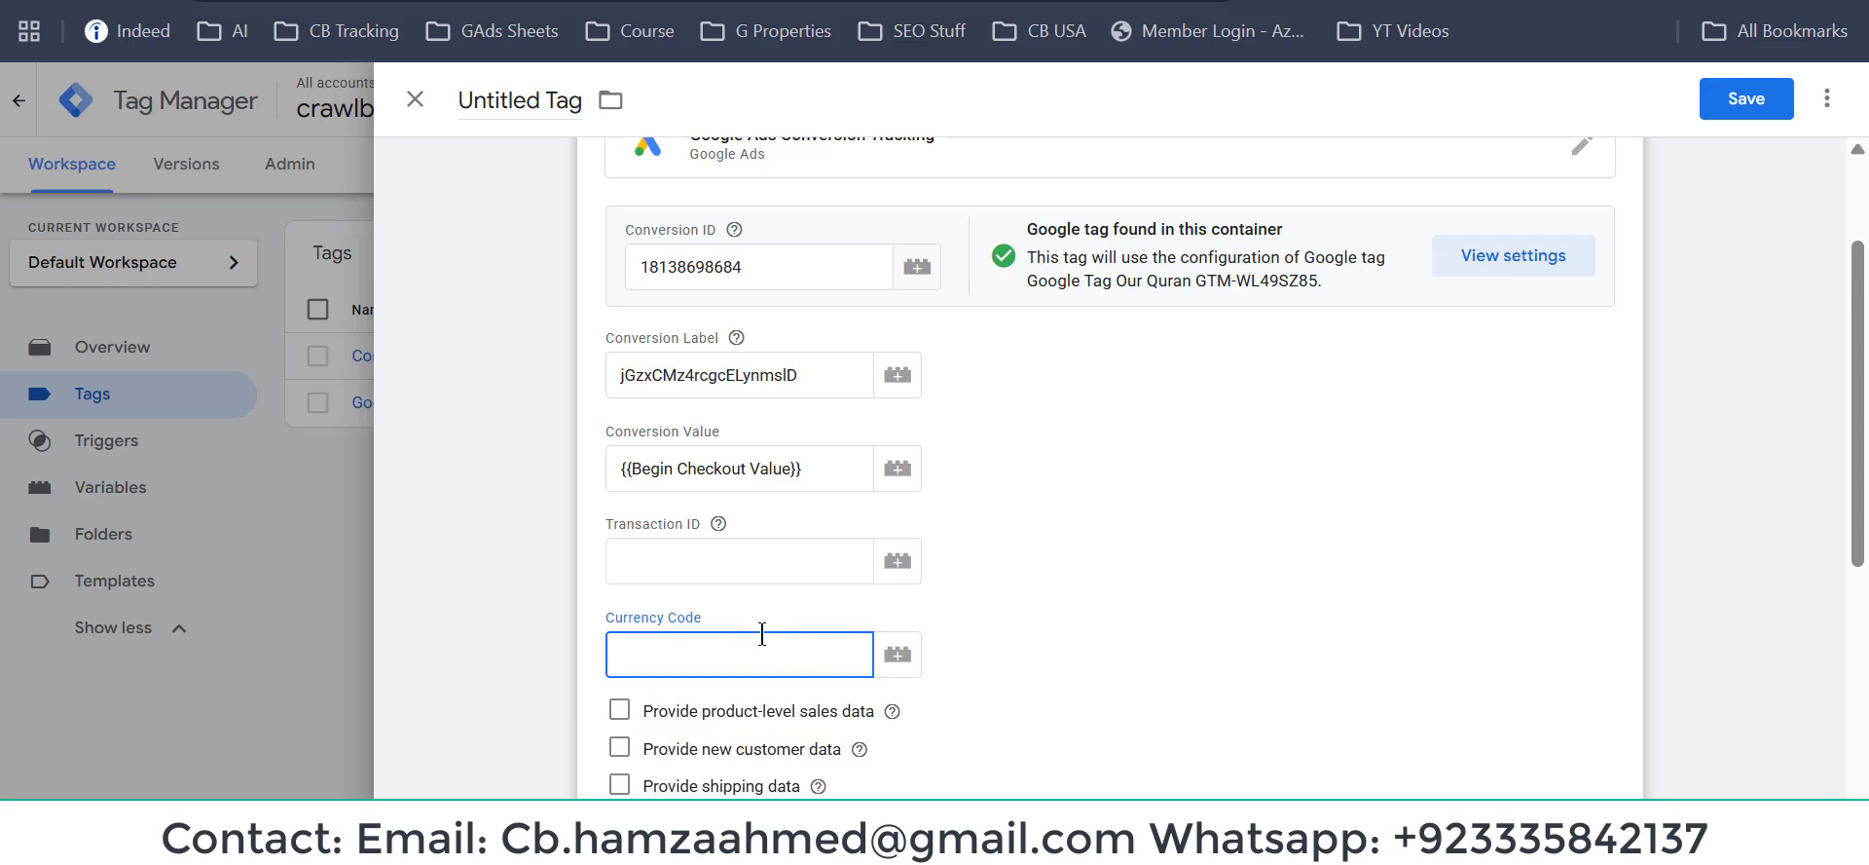
{"action": "left_click", "coordinate": [902, 658]}
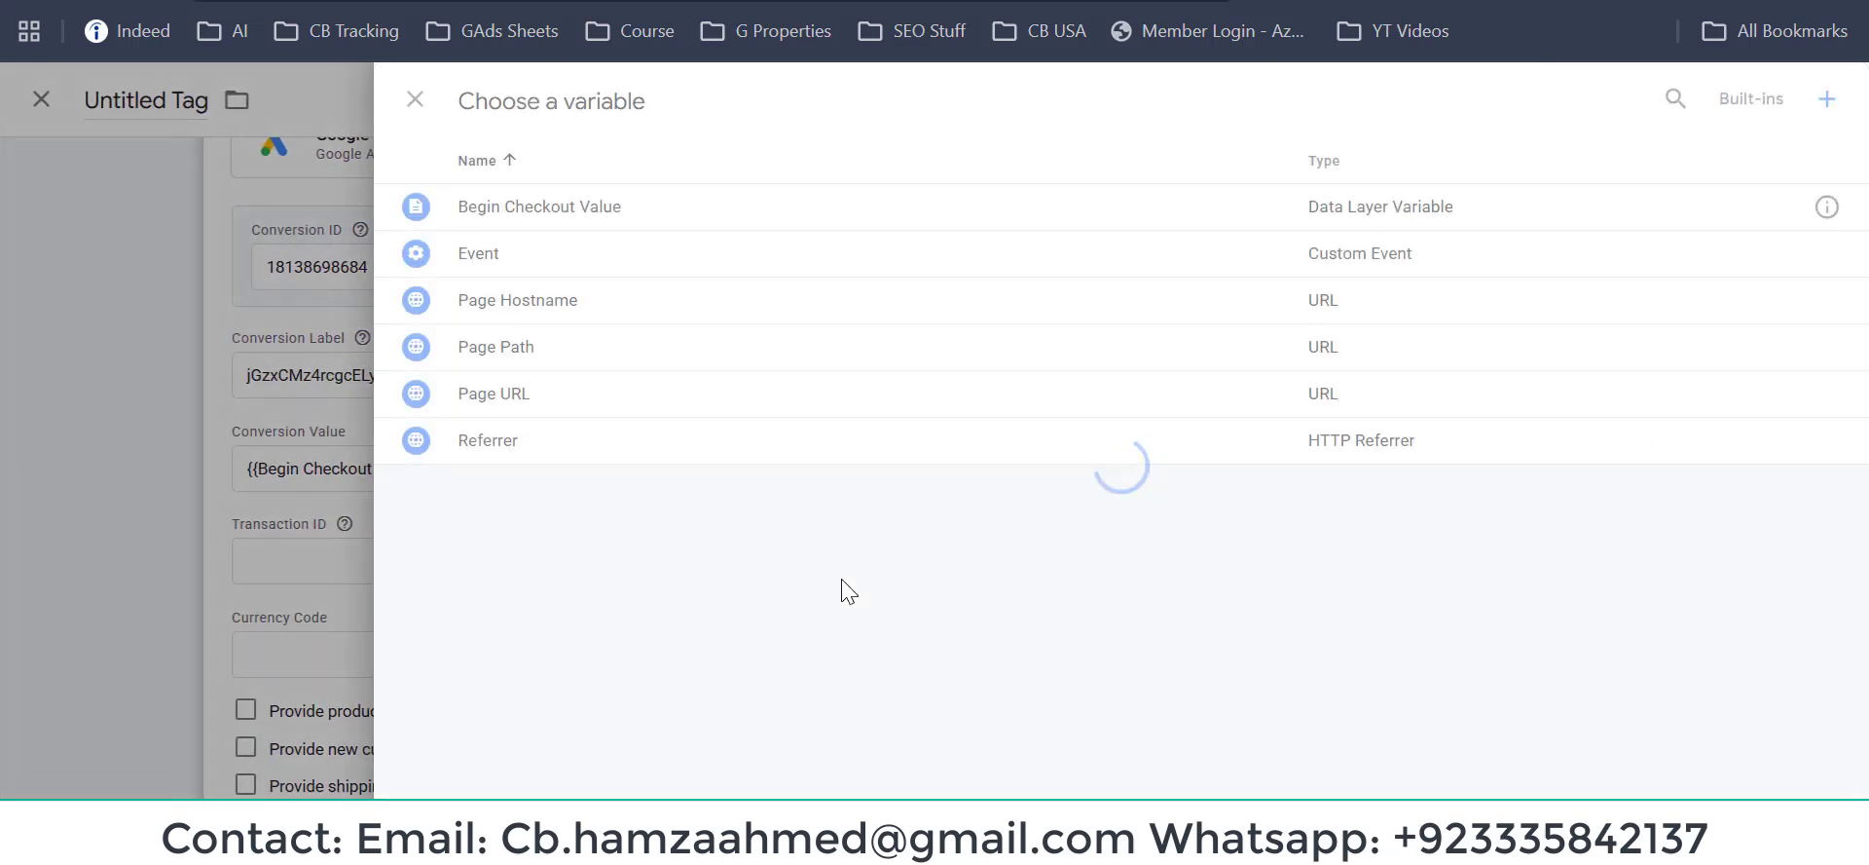
{"action": "left_click", "coordinate": [1823, 103]}
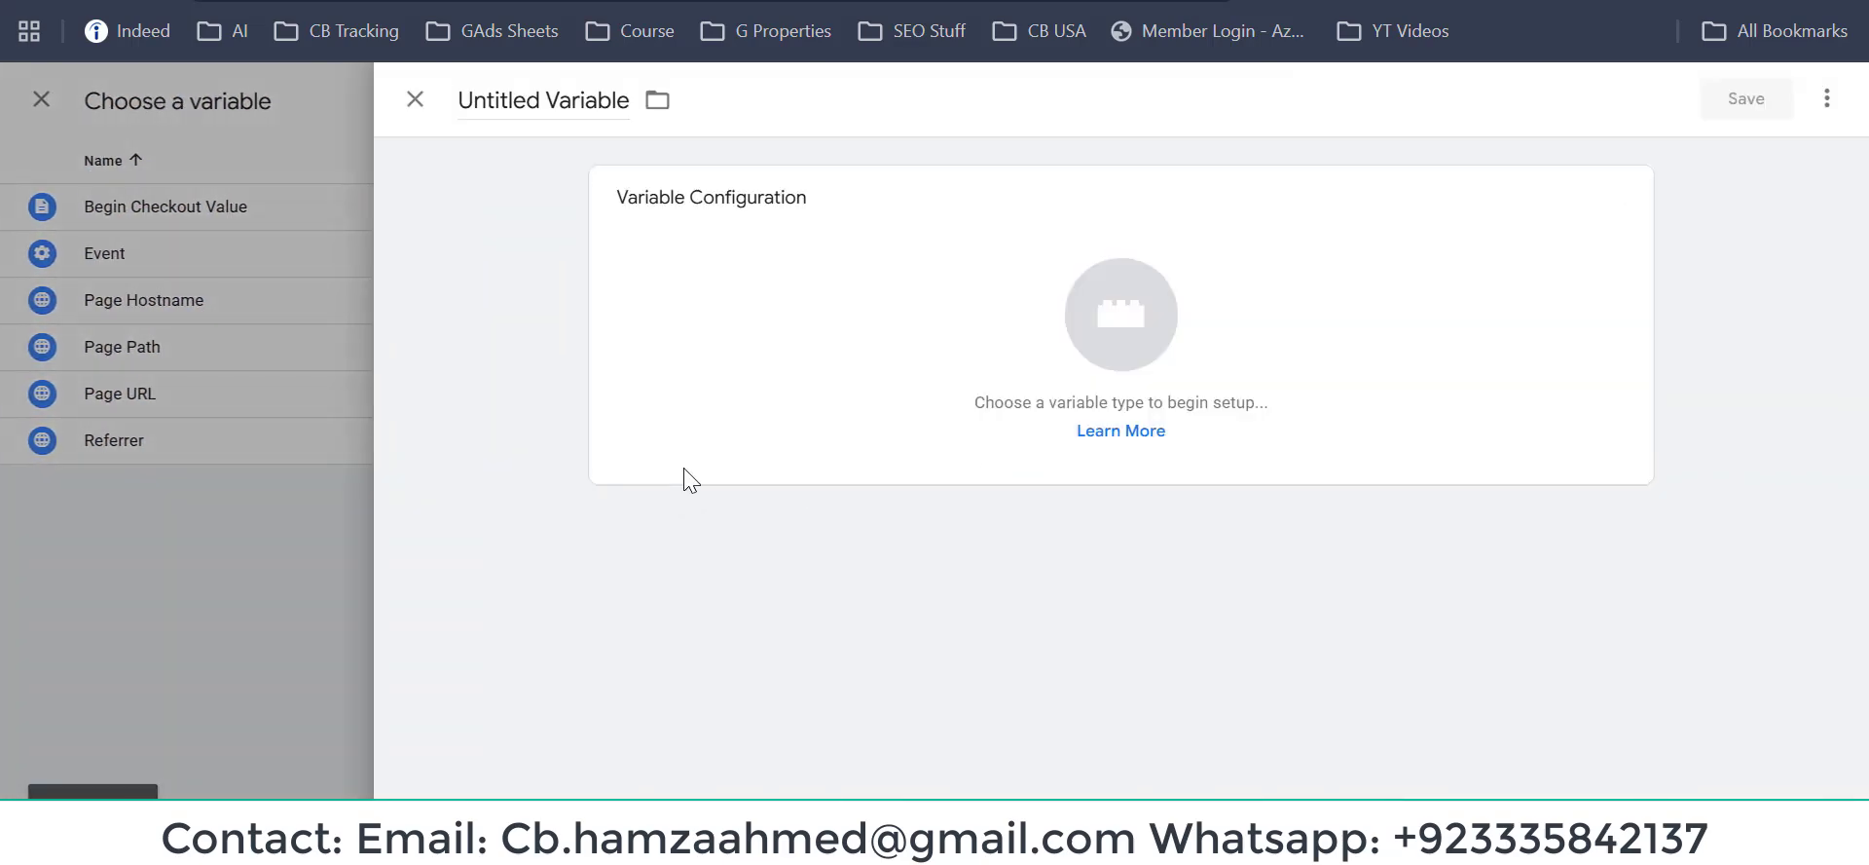
{"action": "left_click", "coordinate": [869, 332]}
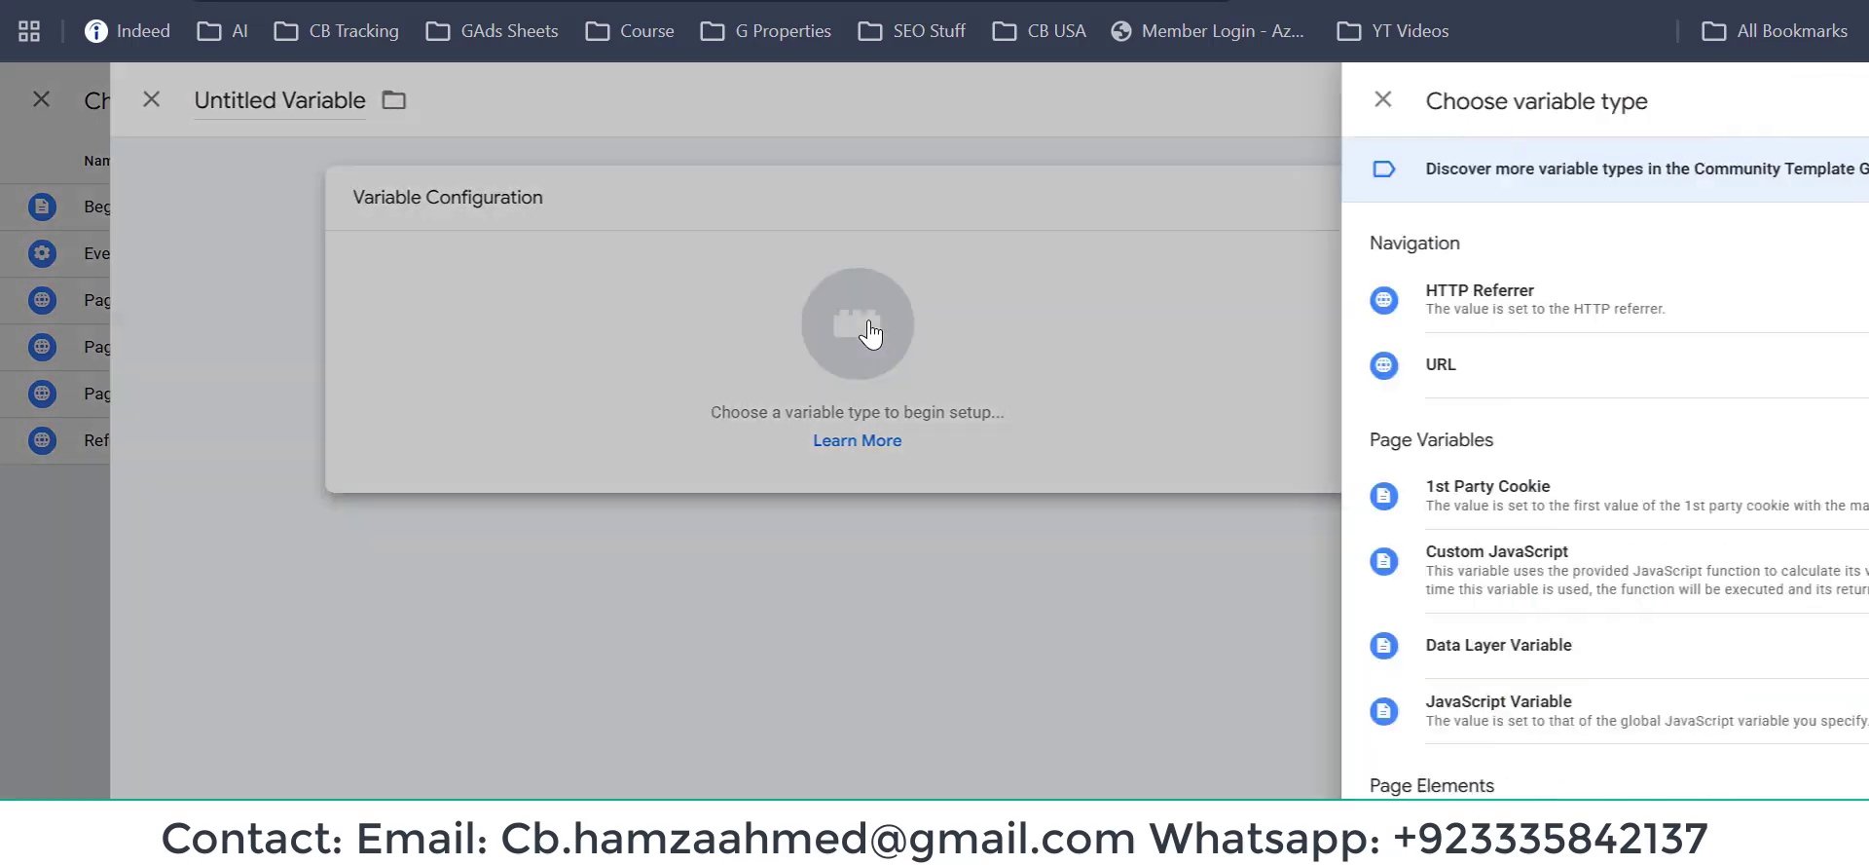
{"action": "left_click", "coordinate": [1305, 647]}
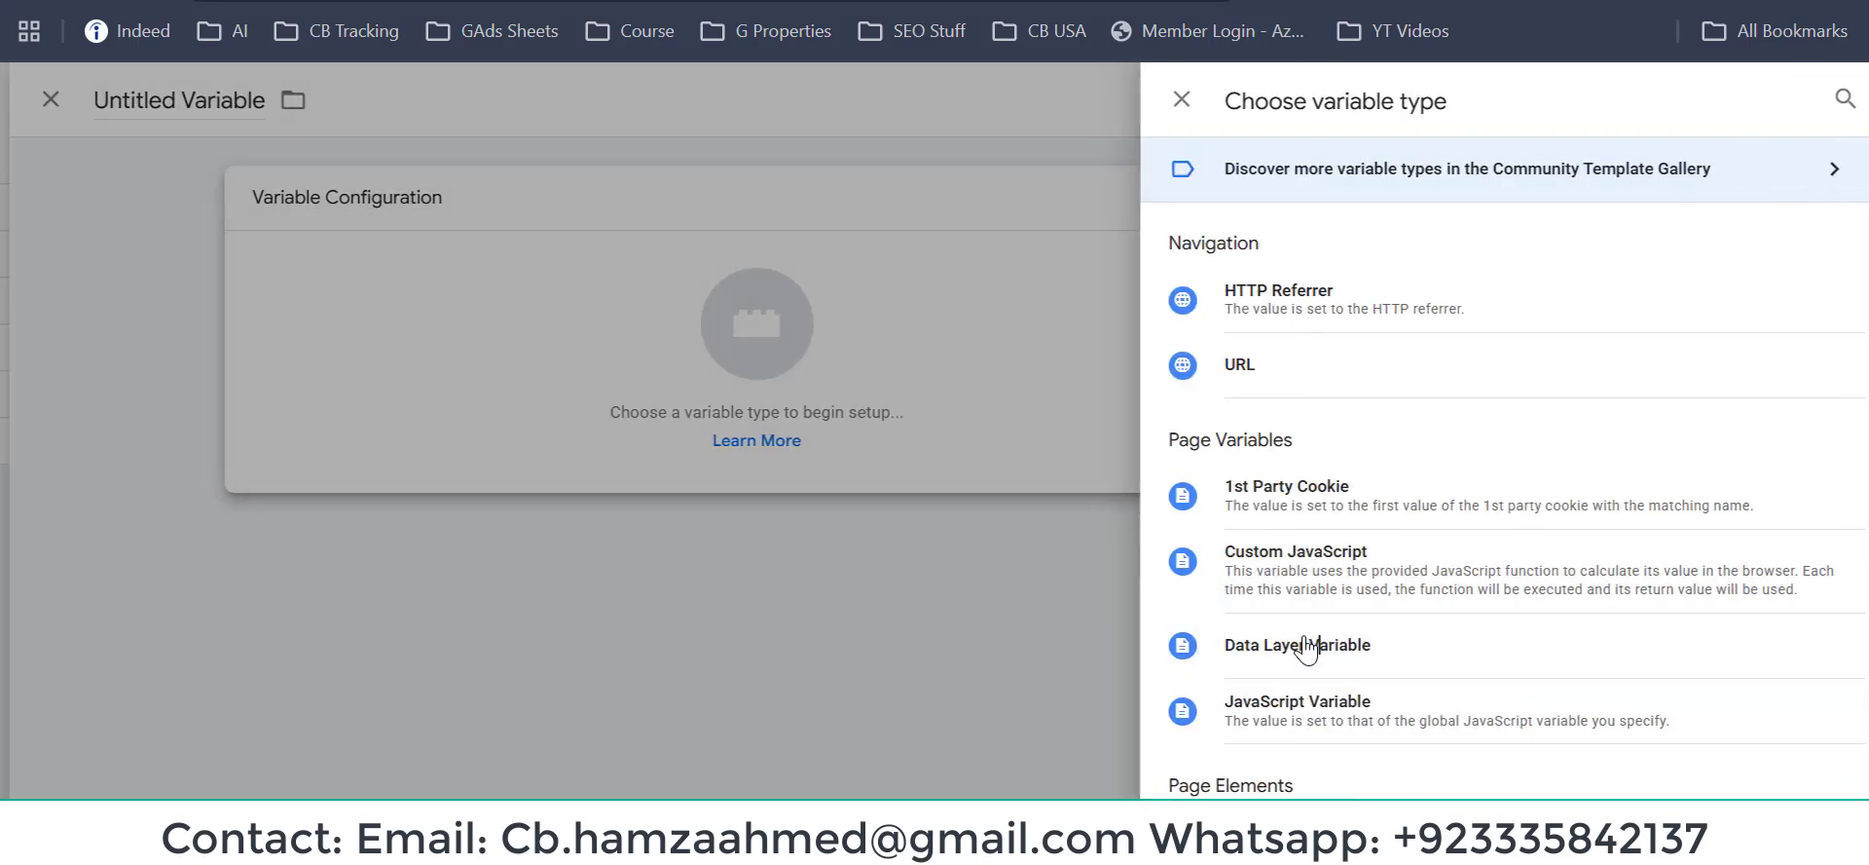
Set the data layer variable name to ecommerce.currency, taking the currency key from the begin_checkout event.
{"action": "left_click", "coordinate": [777, 429]}
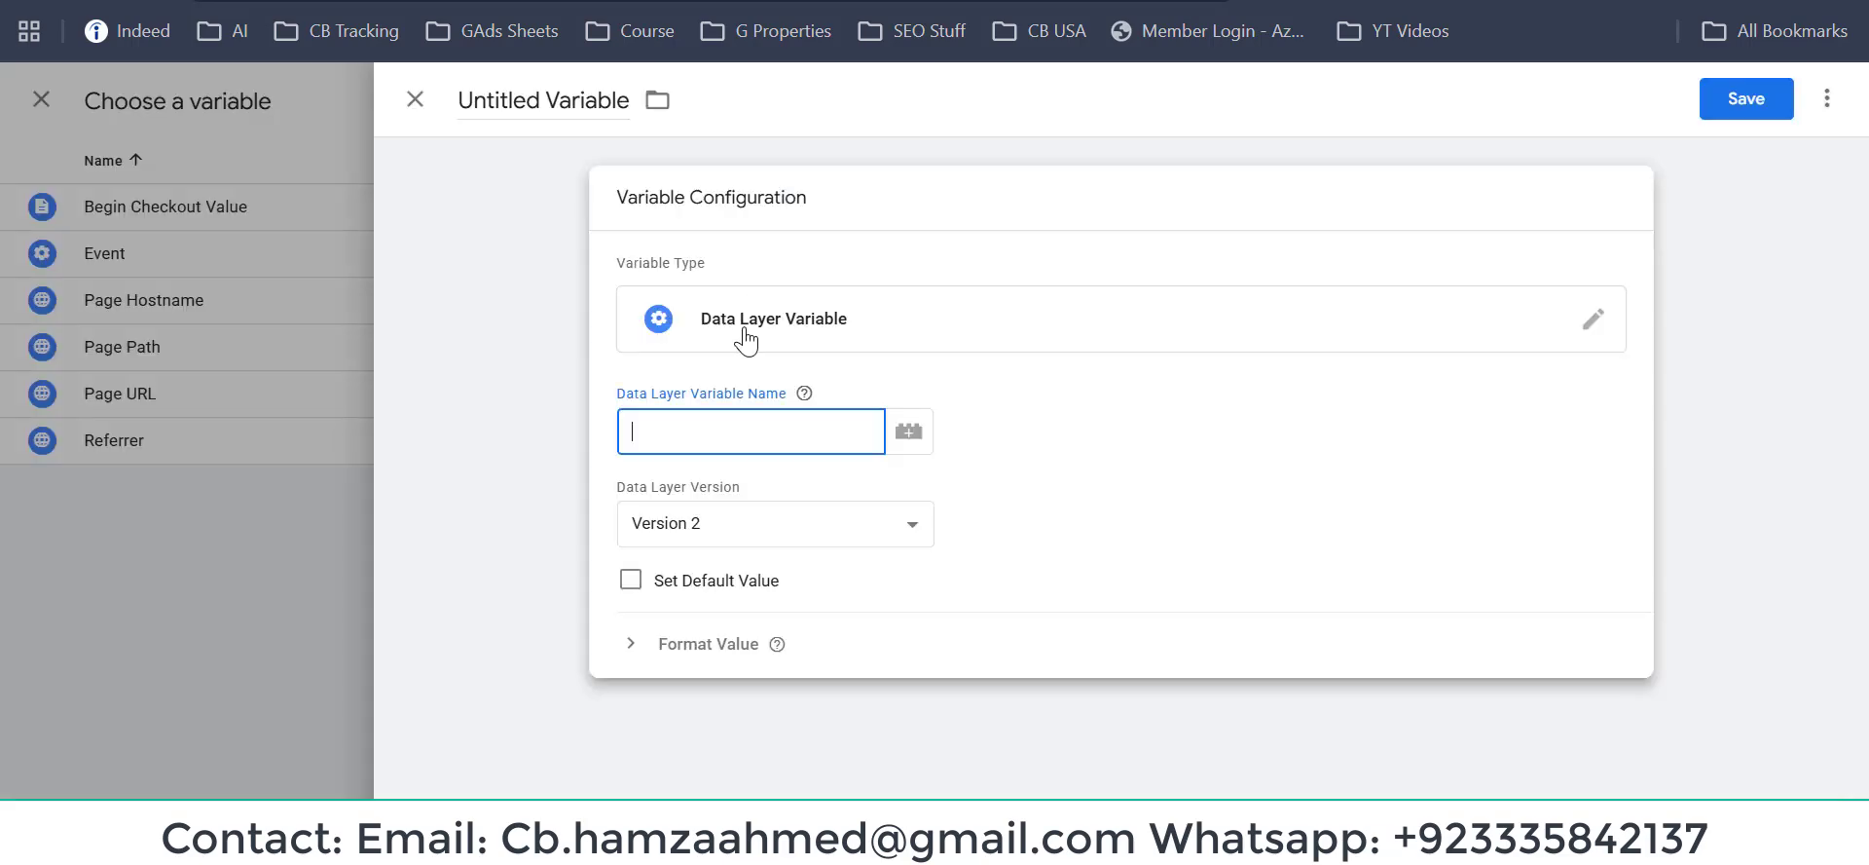
{"action": "type", "text": "ecommerce"}
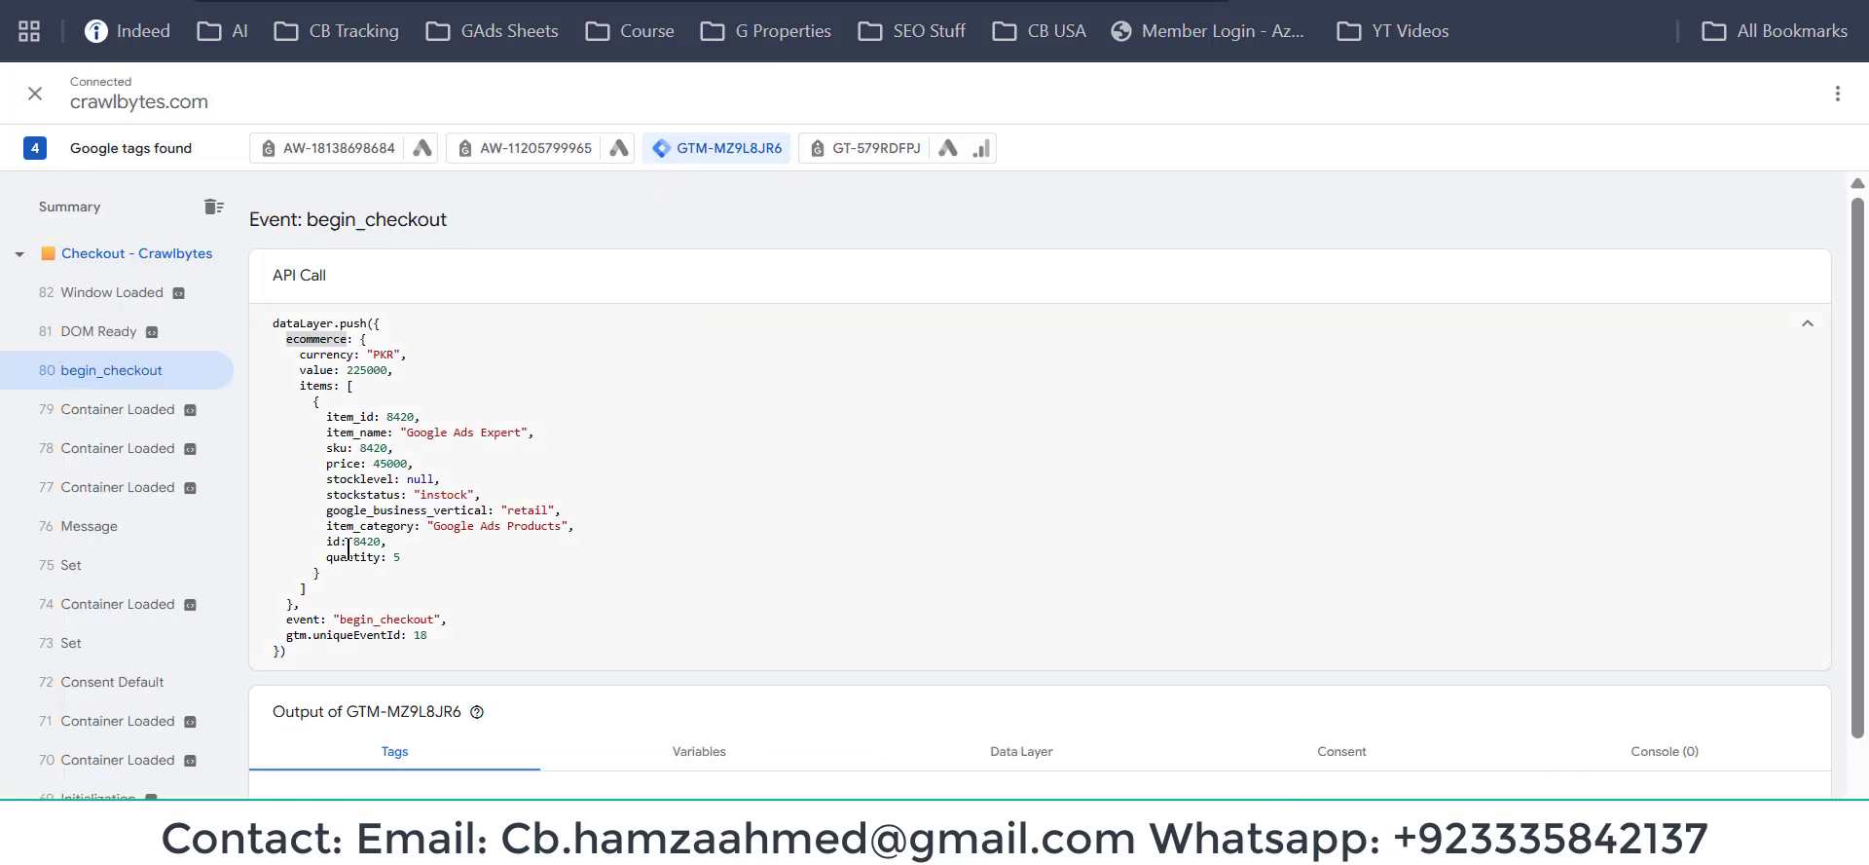
{"action": "double_click", "coordinate": [324, 356]}
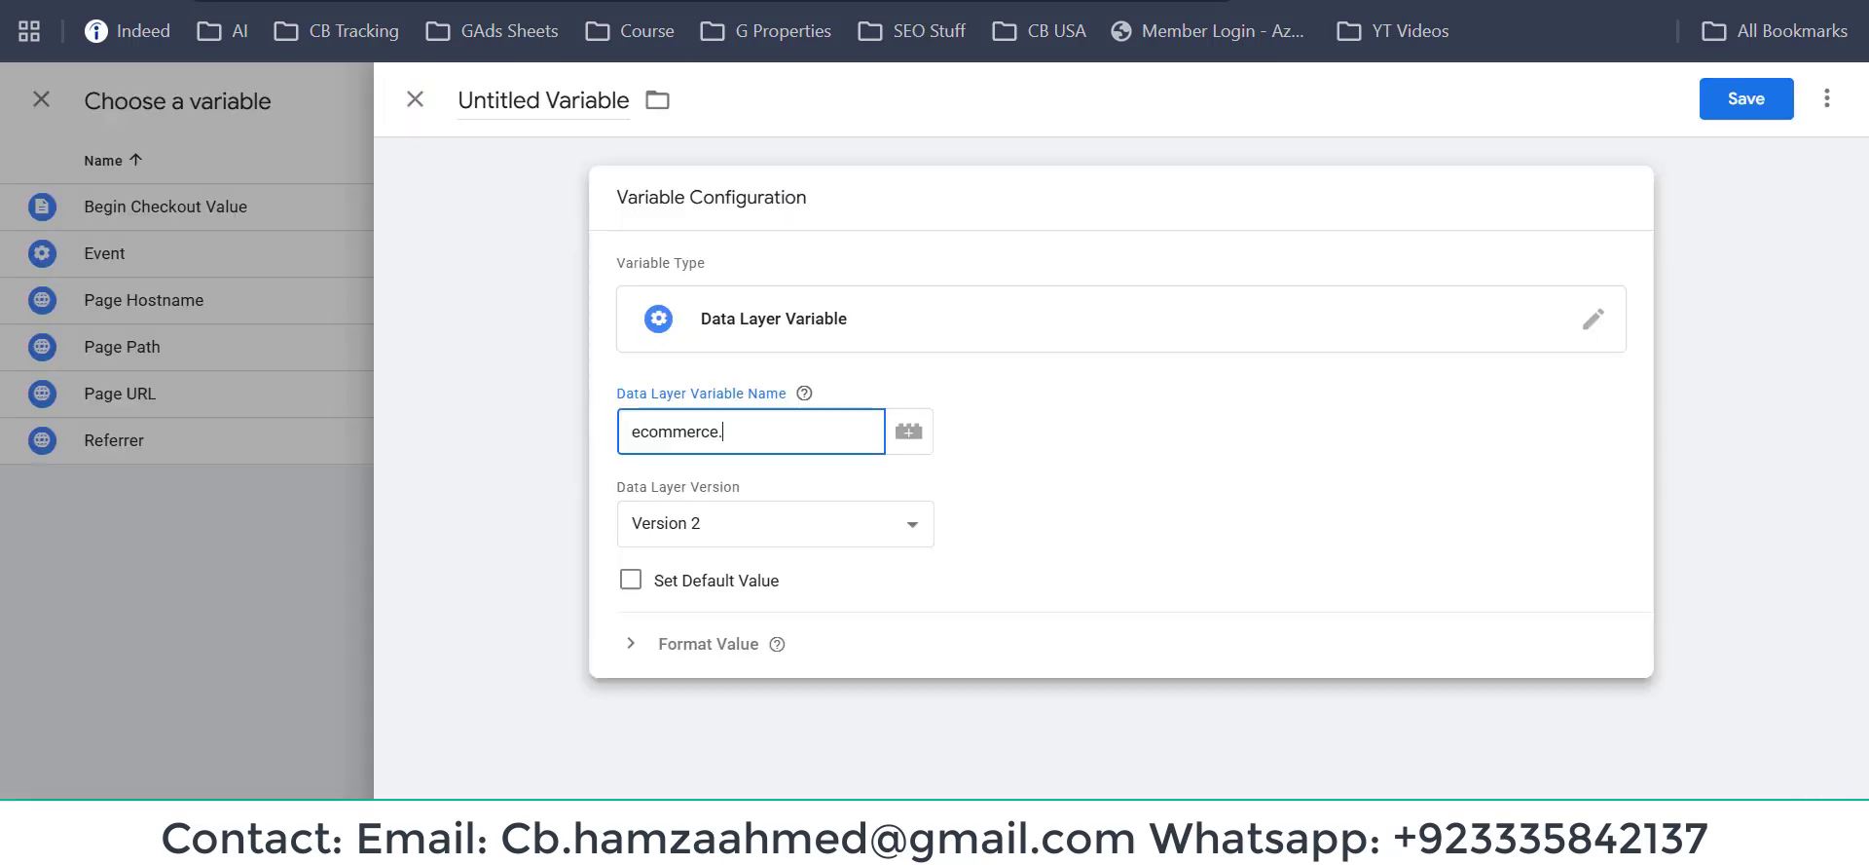
{"action": "type", "text": "currency"}
Name the variable "Currency Datalayer" and save it into the tag's Currency Code field.
{"action": "left_click", "coordinate": [517, 93]}
{"action": "key", "text": "ctrl+a"}
{"action": "type", "text": "Cu"}
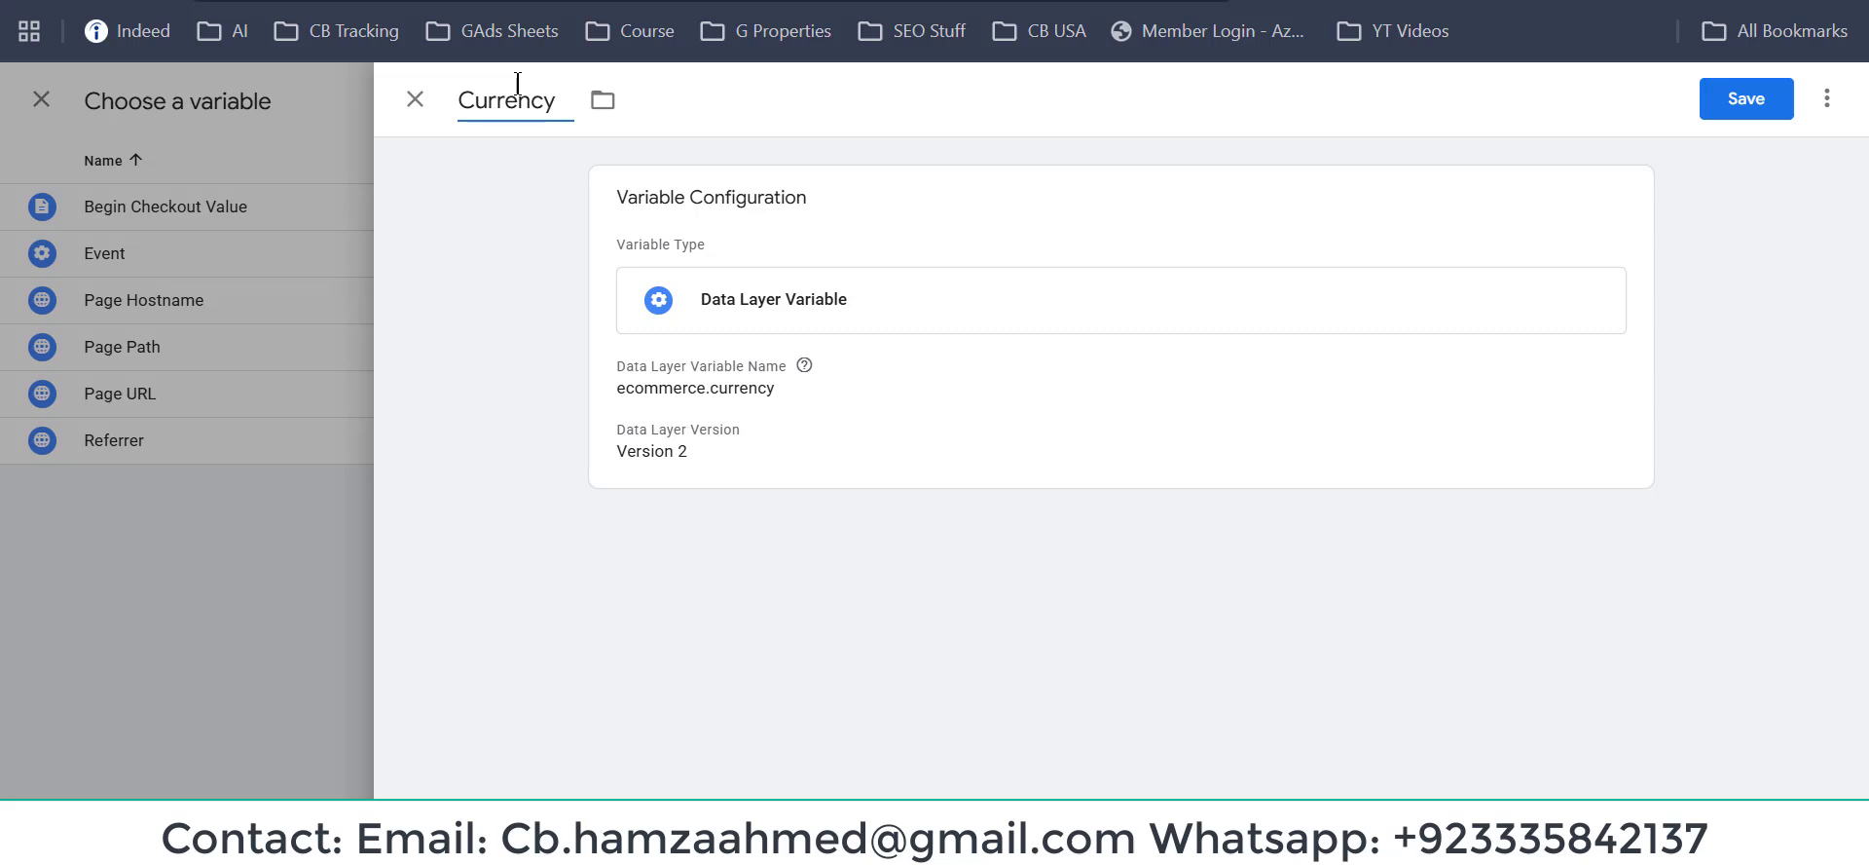
{"action": "type", "text": "Datalayer"}
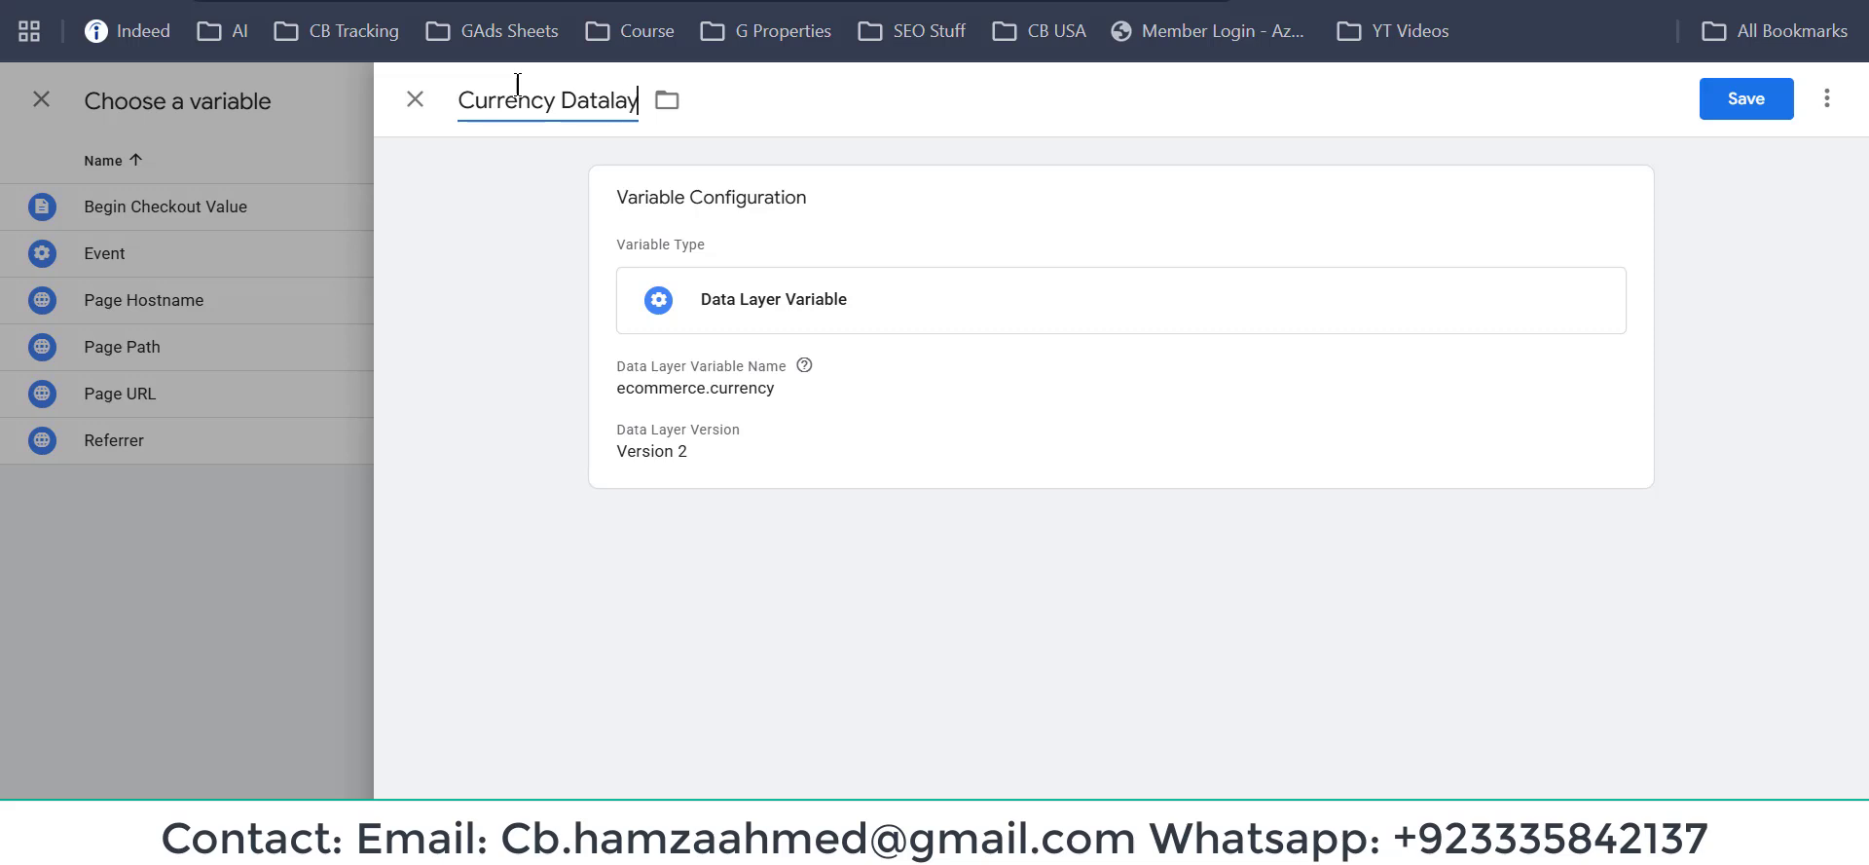
{"action": "left_click", "coordinate": [1721, 109]}
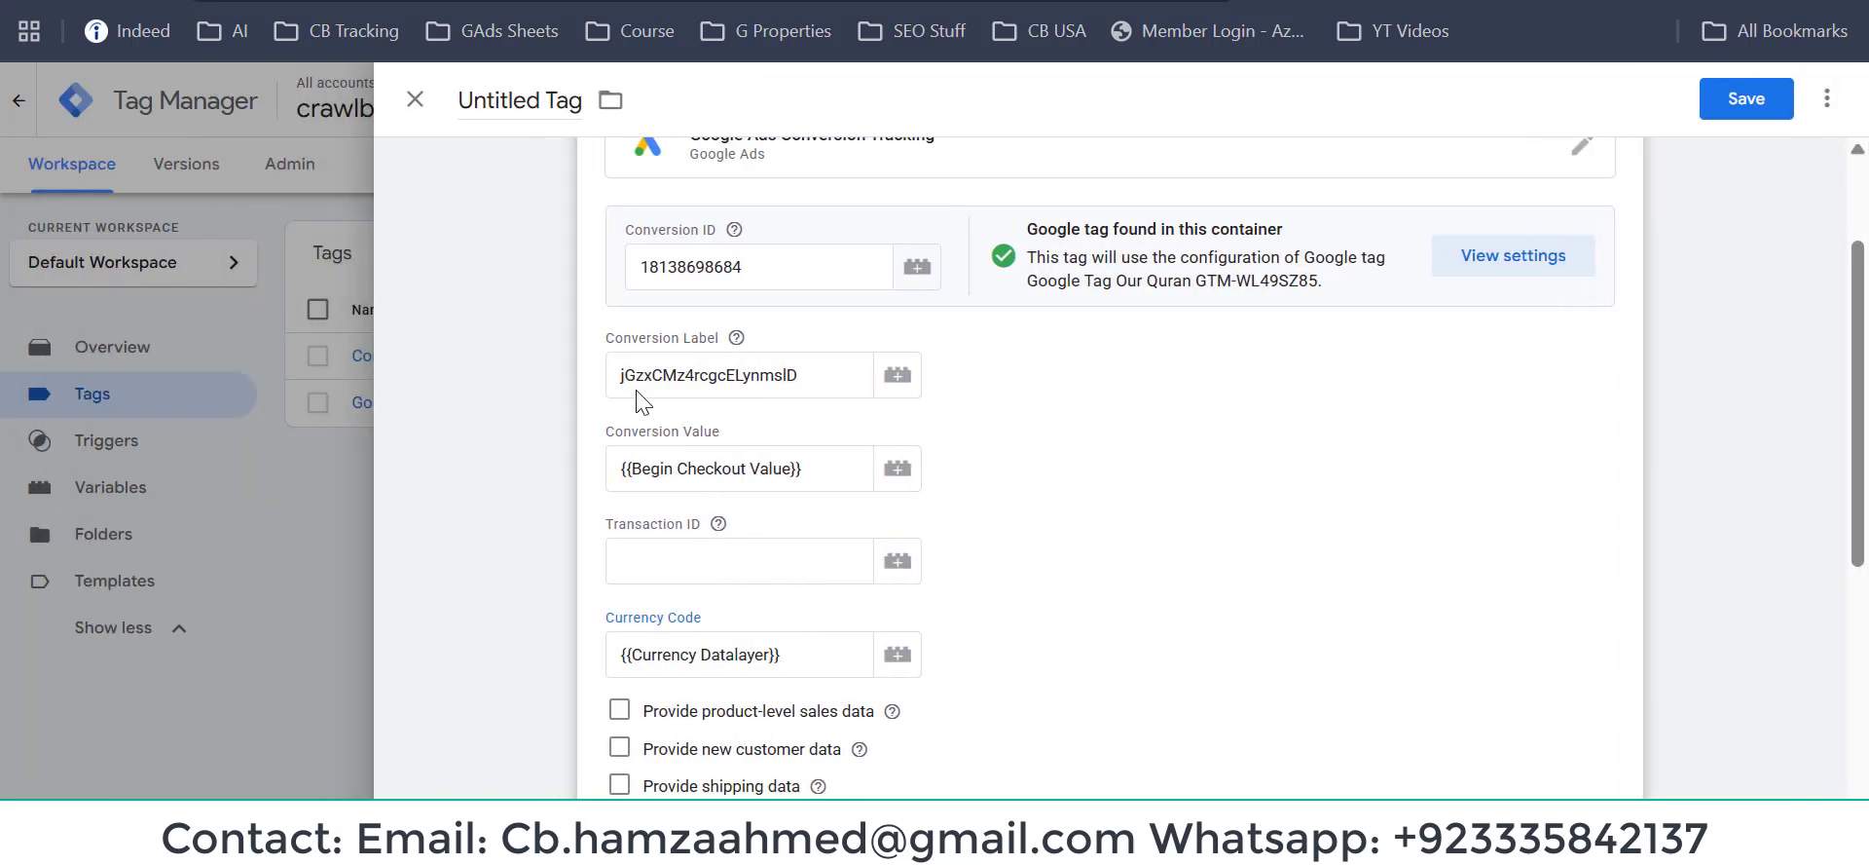
Name the tag "Begin Checkout G Ads Conversion test".
{"action": "scroll", "coordinate": [918, 545], "scroll_direction": "down", "scroll_amount": 6}
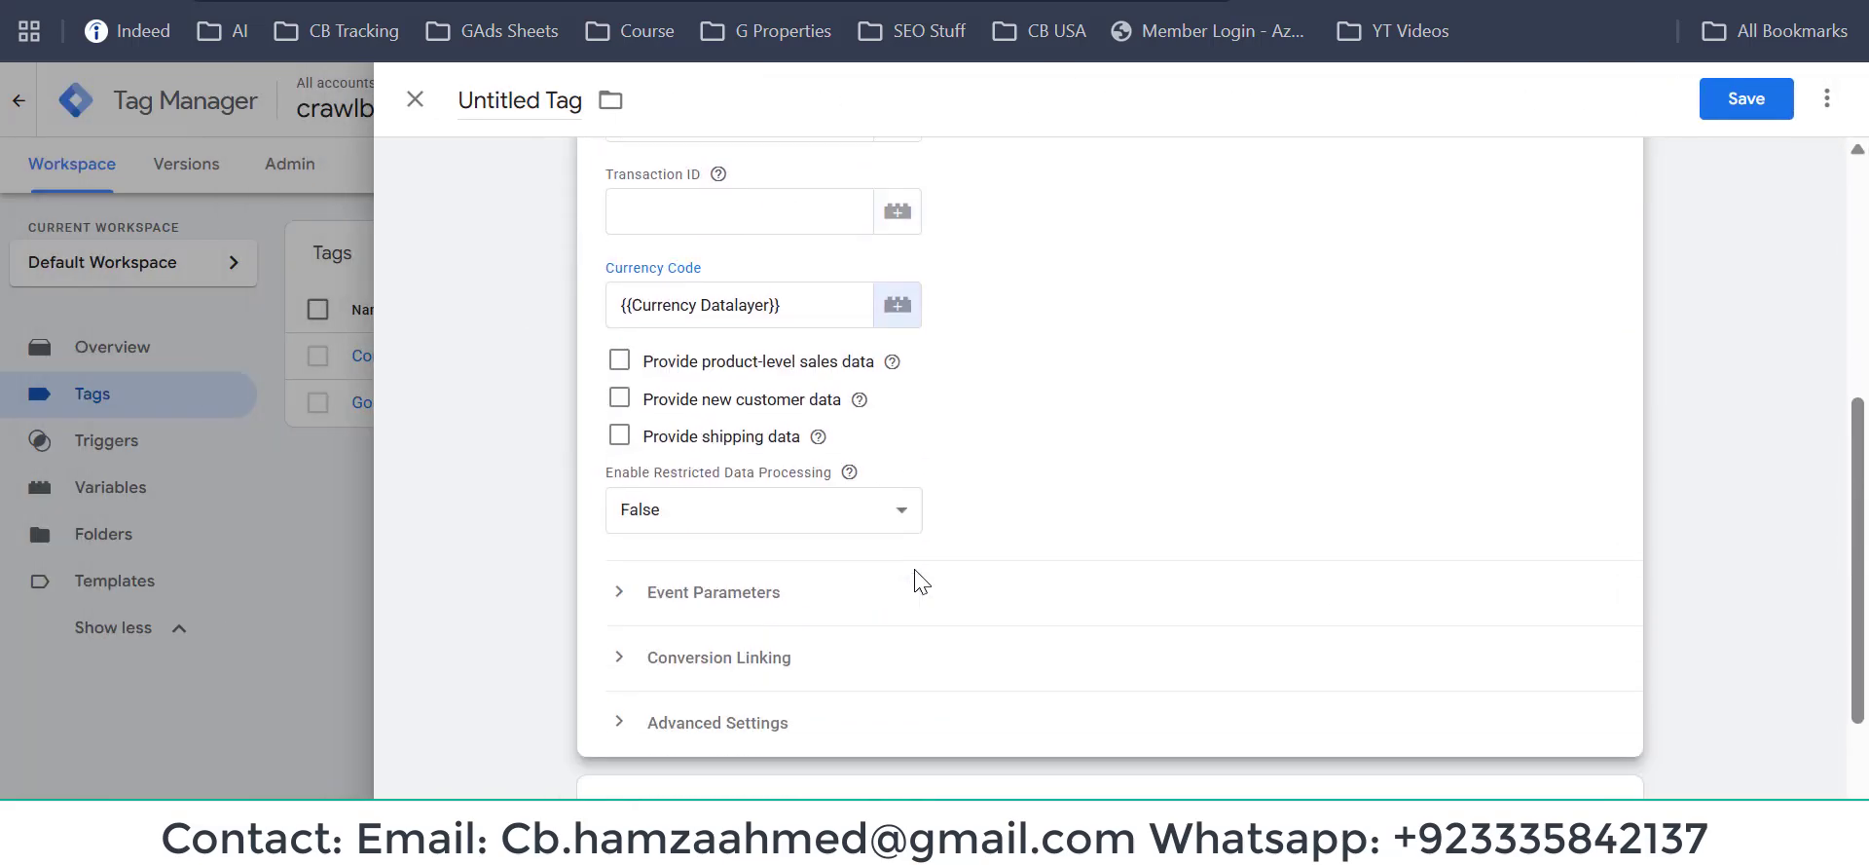
{"action": "scroll", "coordinate": [918, 580], "scroll_direction": "up", "scroll_amount": 6}
{"action": "left_click", "coordinate": [530, 100]}
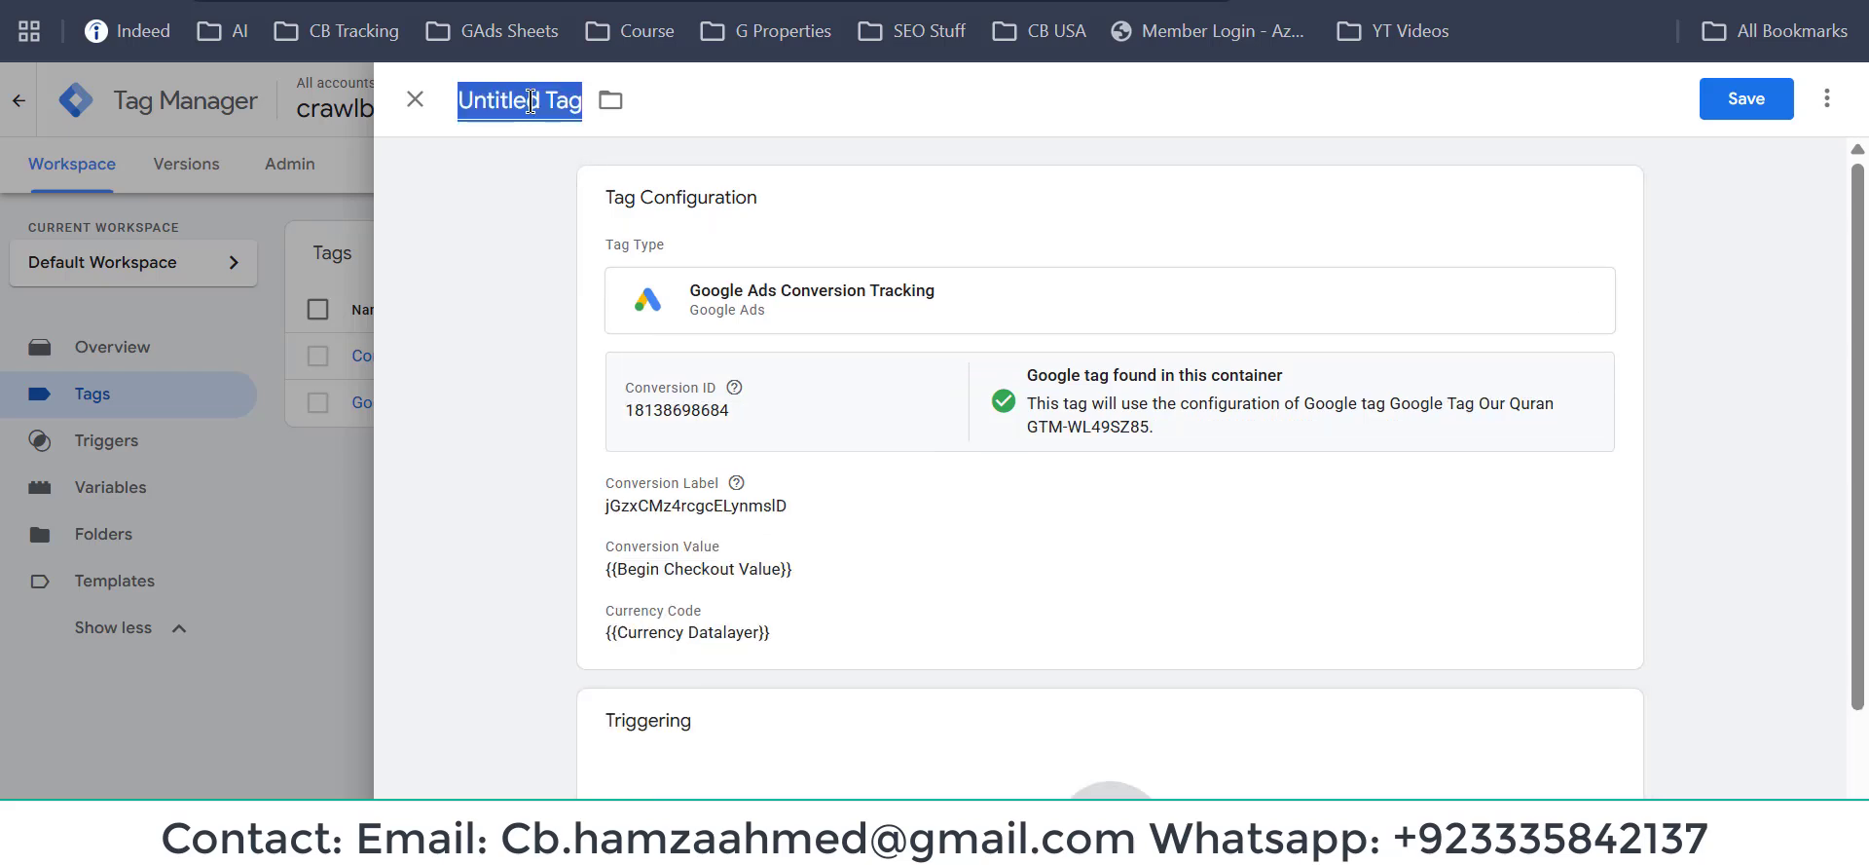
{"action": "type", "text": "Begin"}
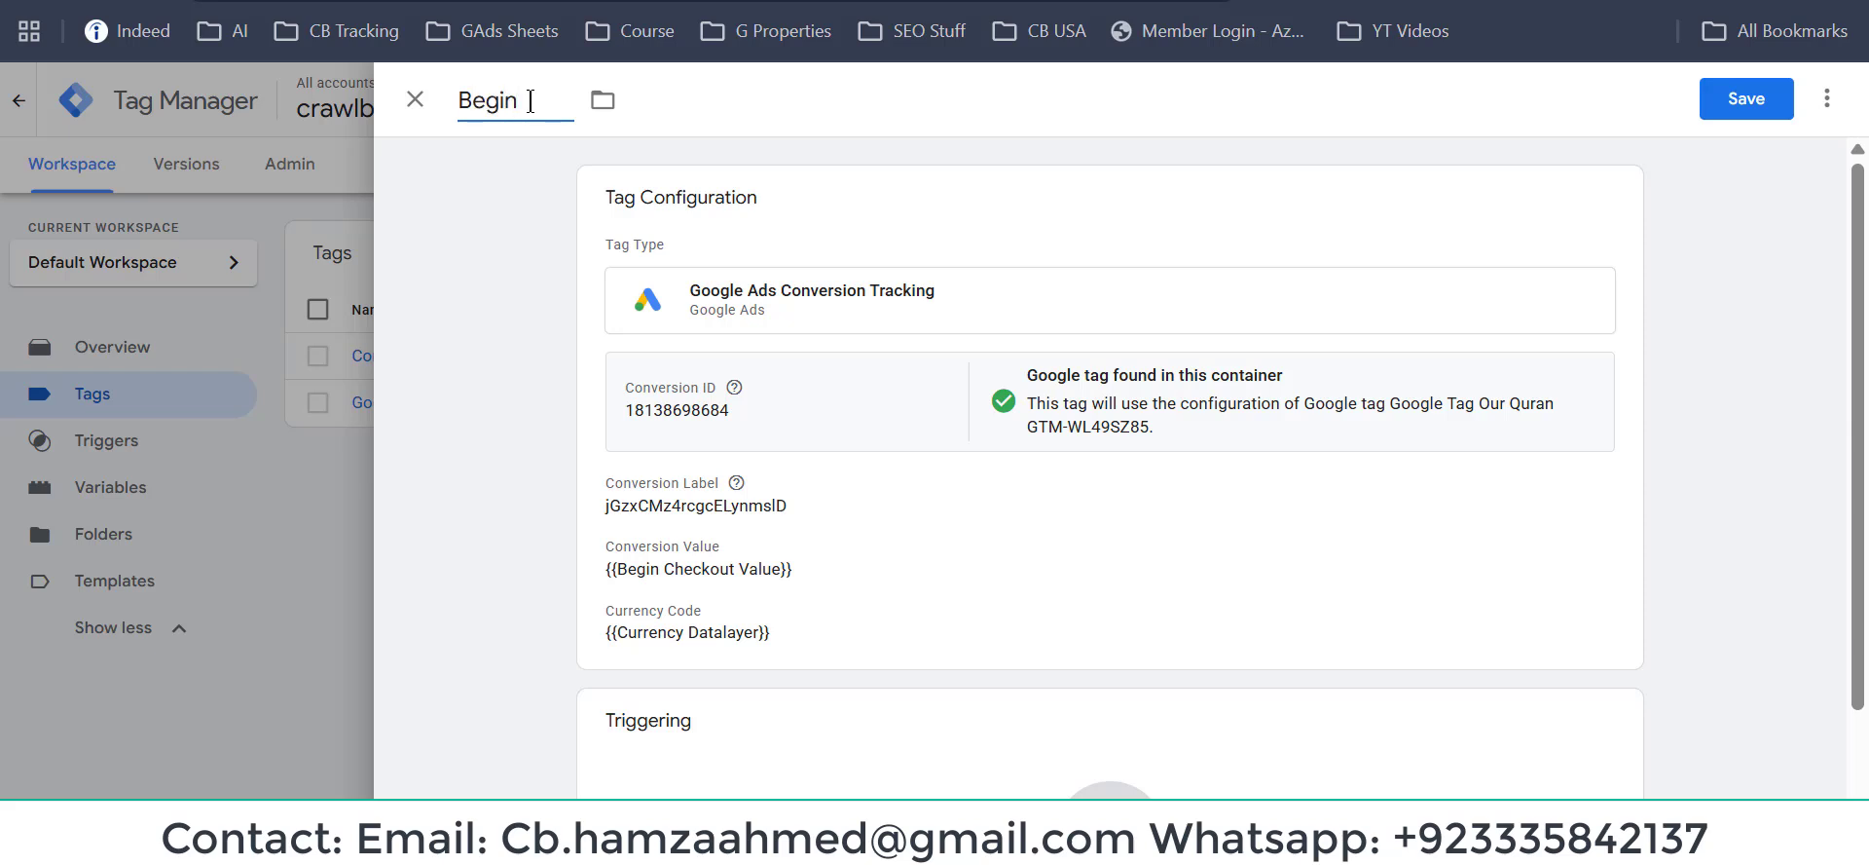
{"action": "type", "text": " Checkout G"}
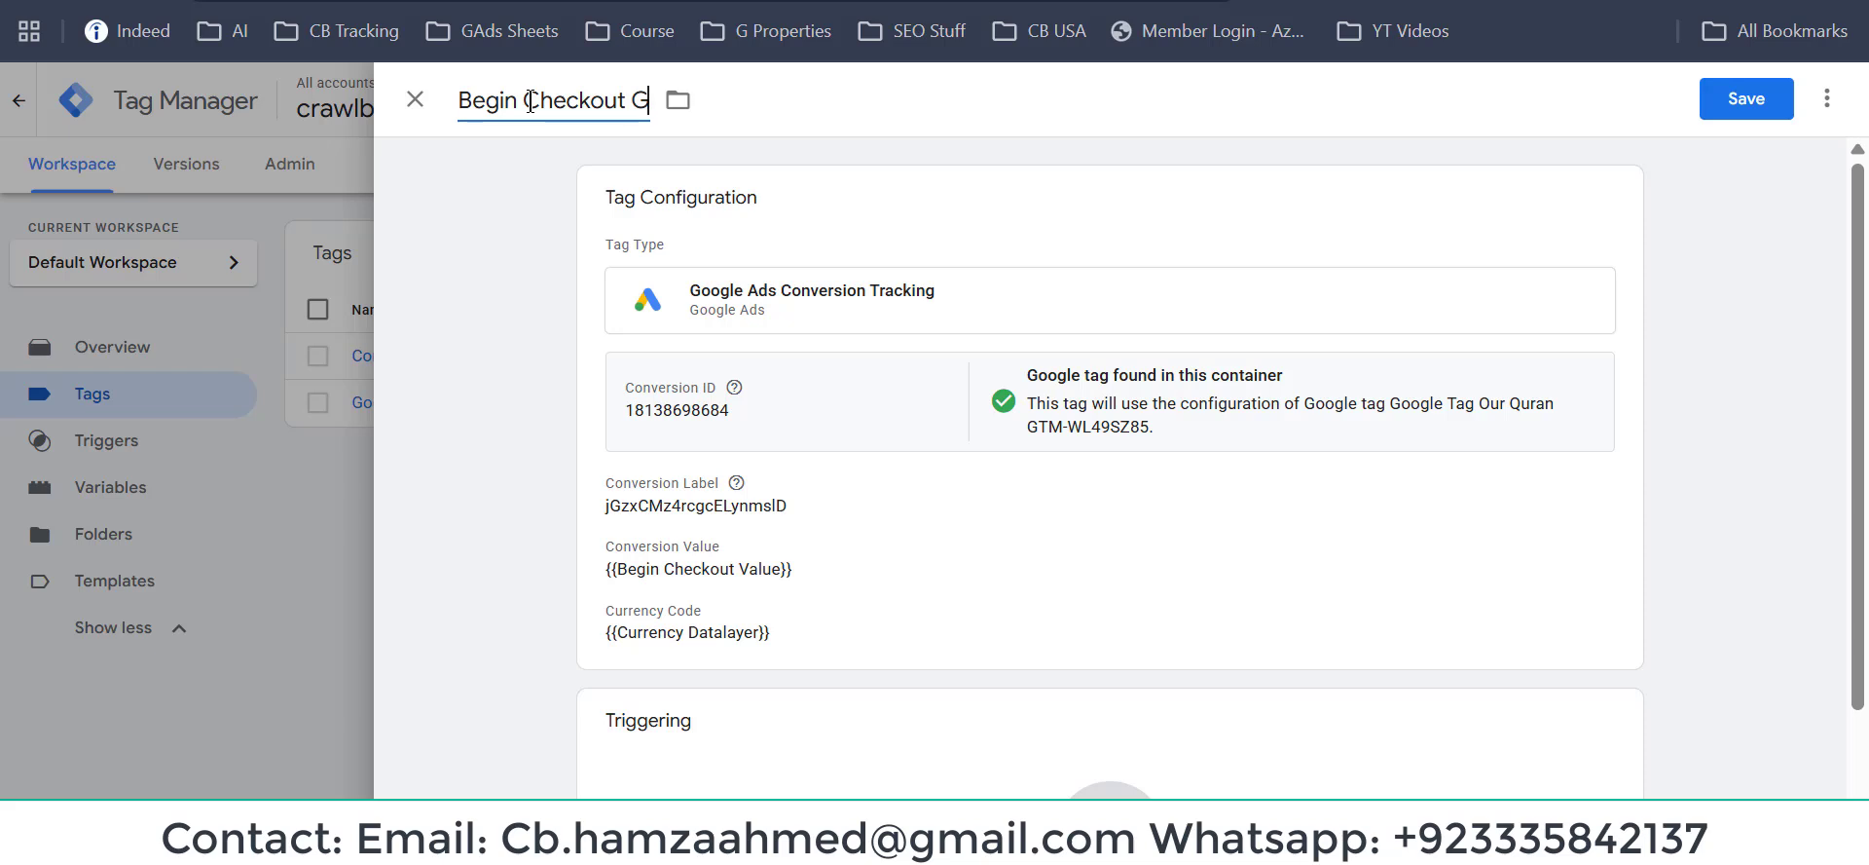
{"action": "type", "text": " Ads Co"}
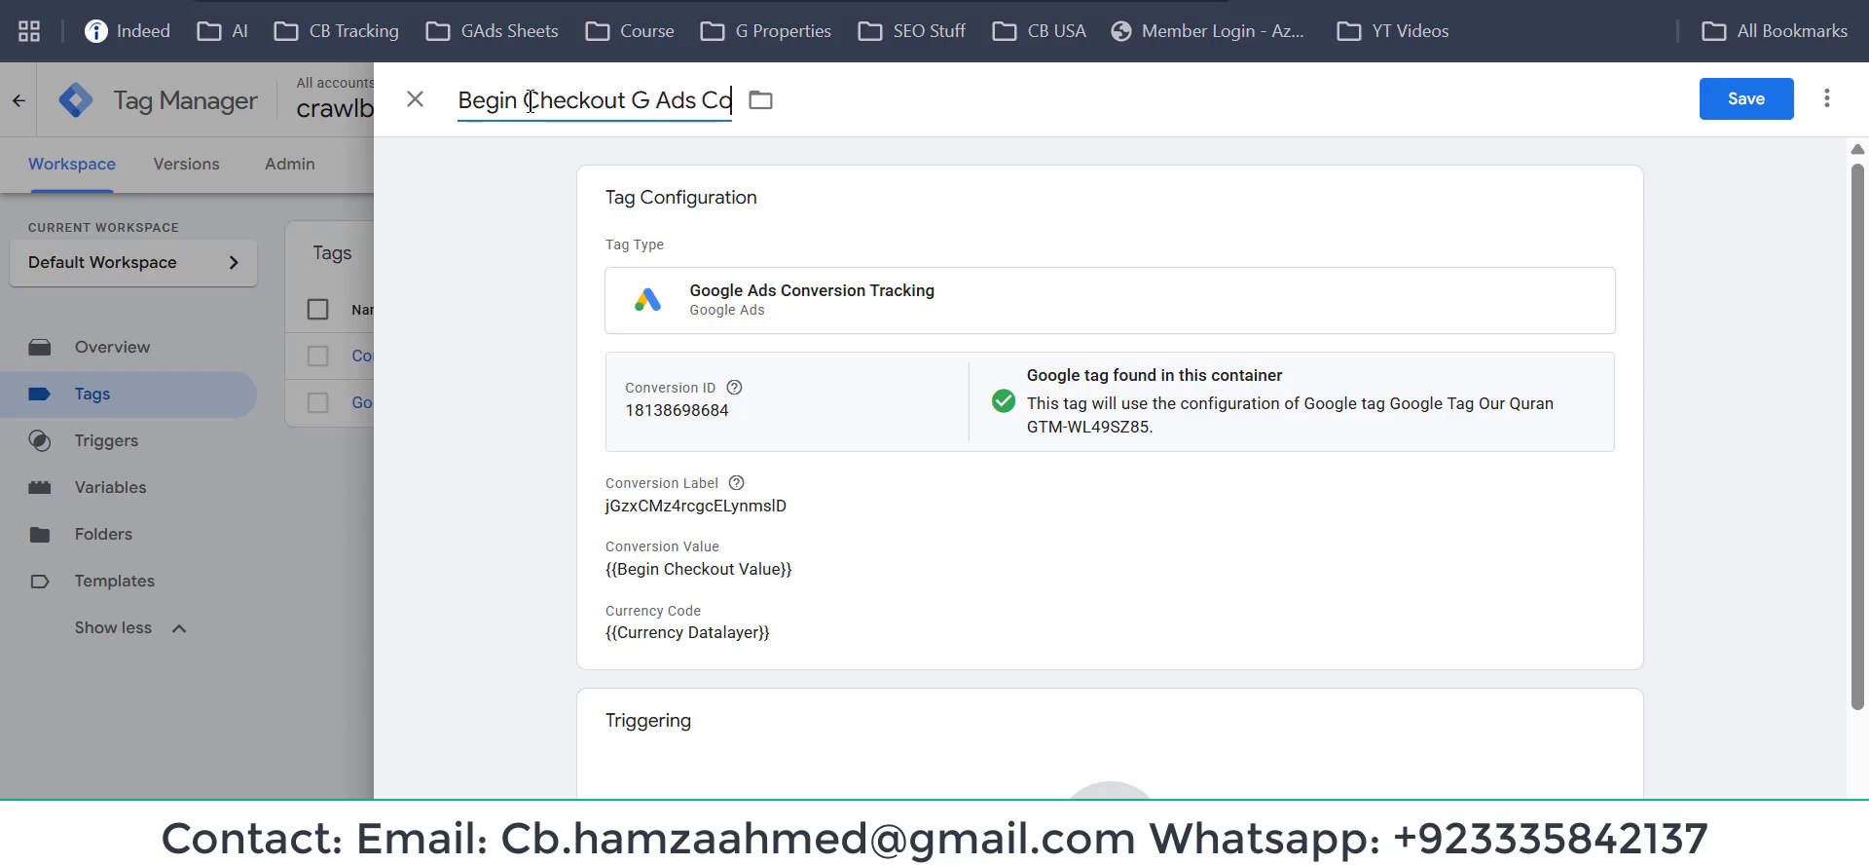
{"action": "type", "text": "nversion test"}
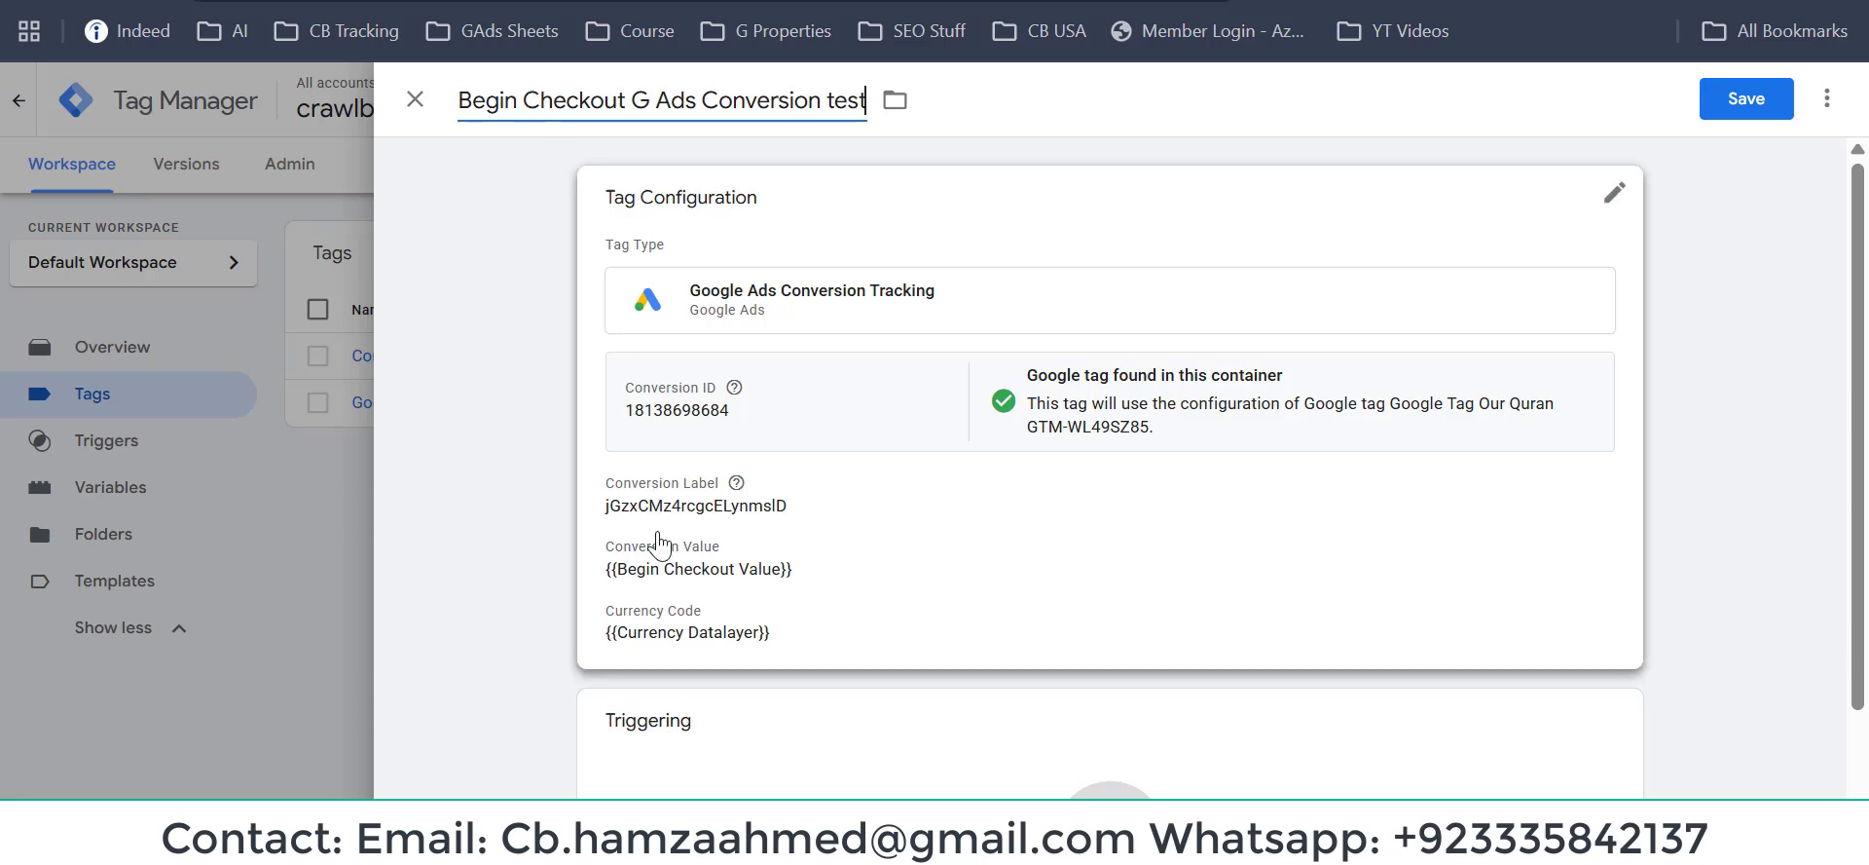
Create a new firing trigger for the tag with the type Custom Event.
{"action": "scroll", "coordinate": [949, 623], "scroll_direction": "down", "scroll_amount": 2}
{"action": "left_click", "coordinate": [928, 639]}
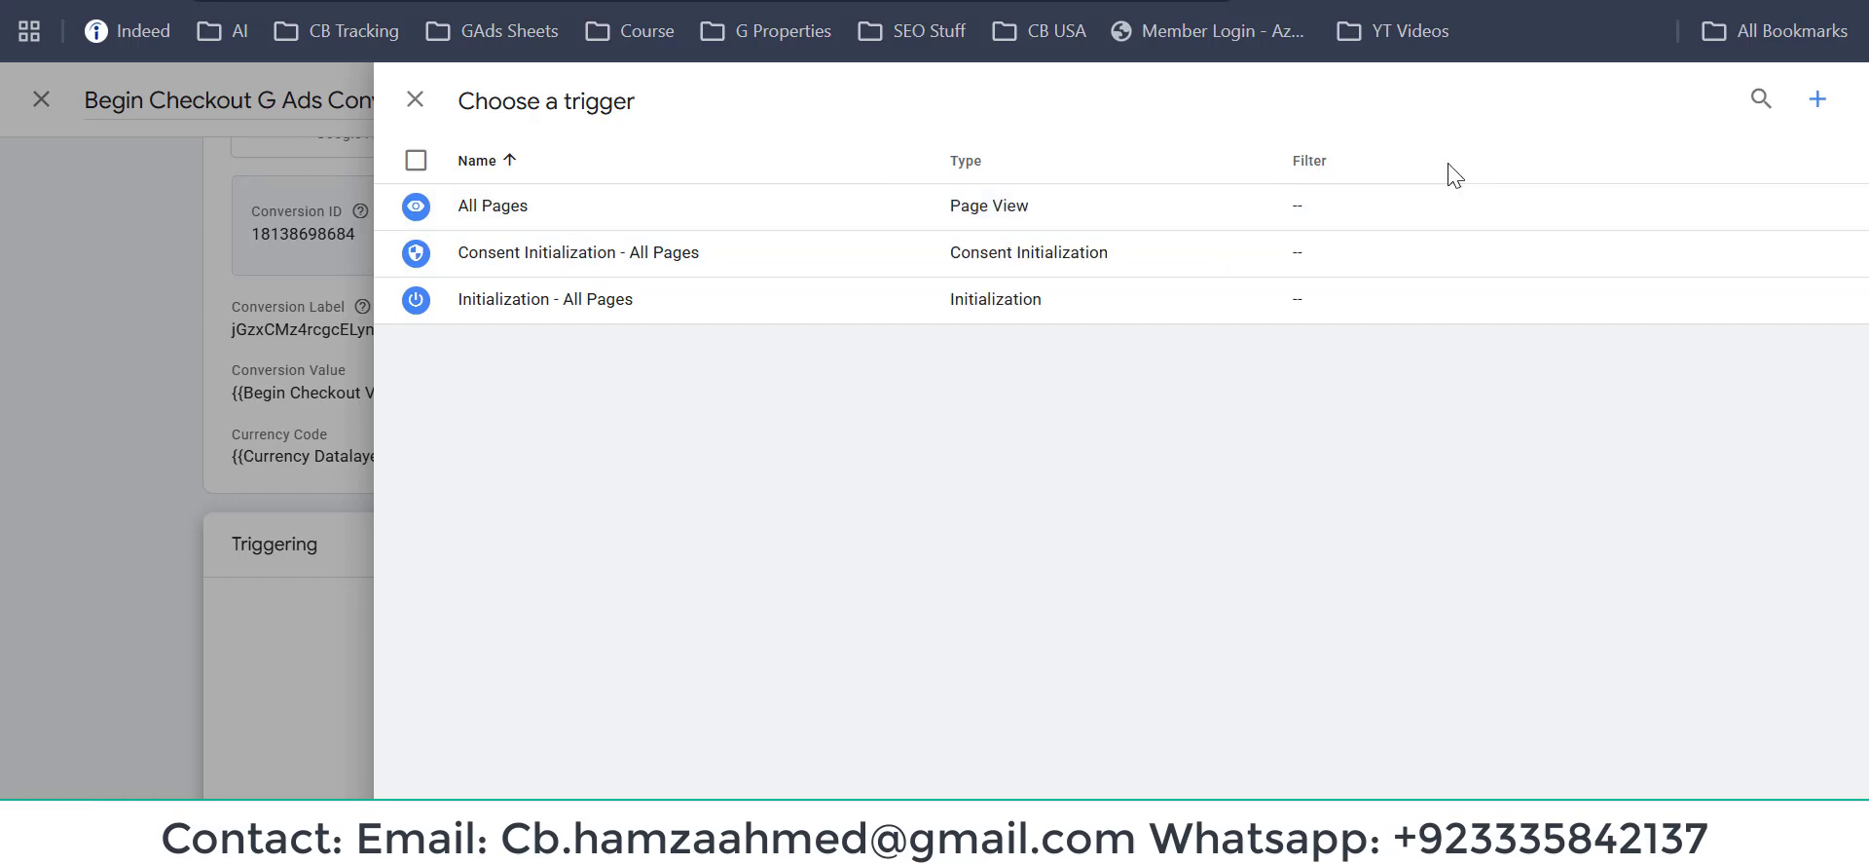
{"action": "left_click", "coordinate": [1817, 98]}
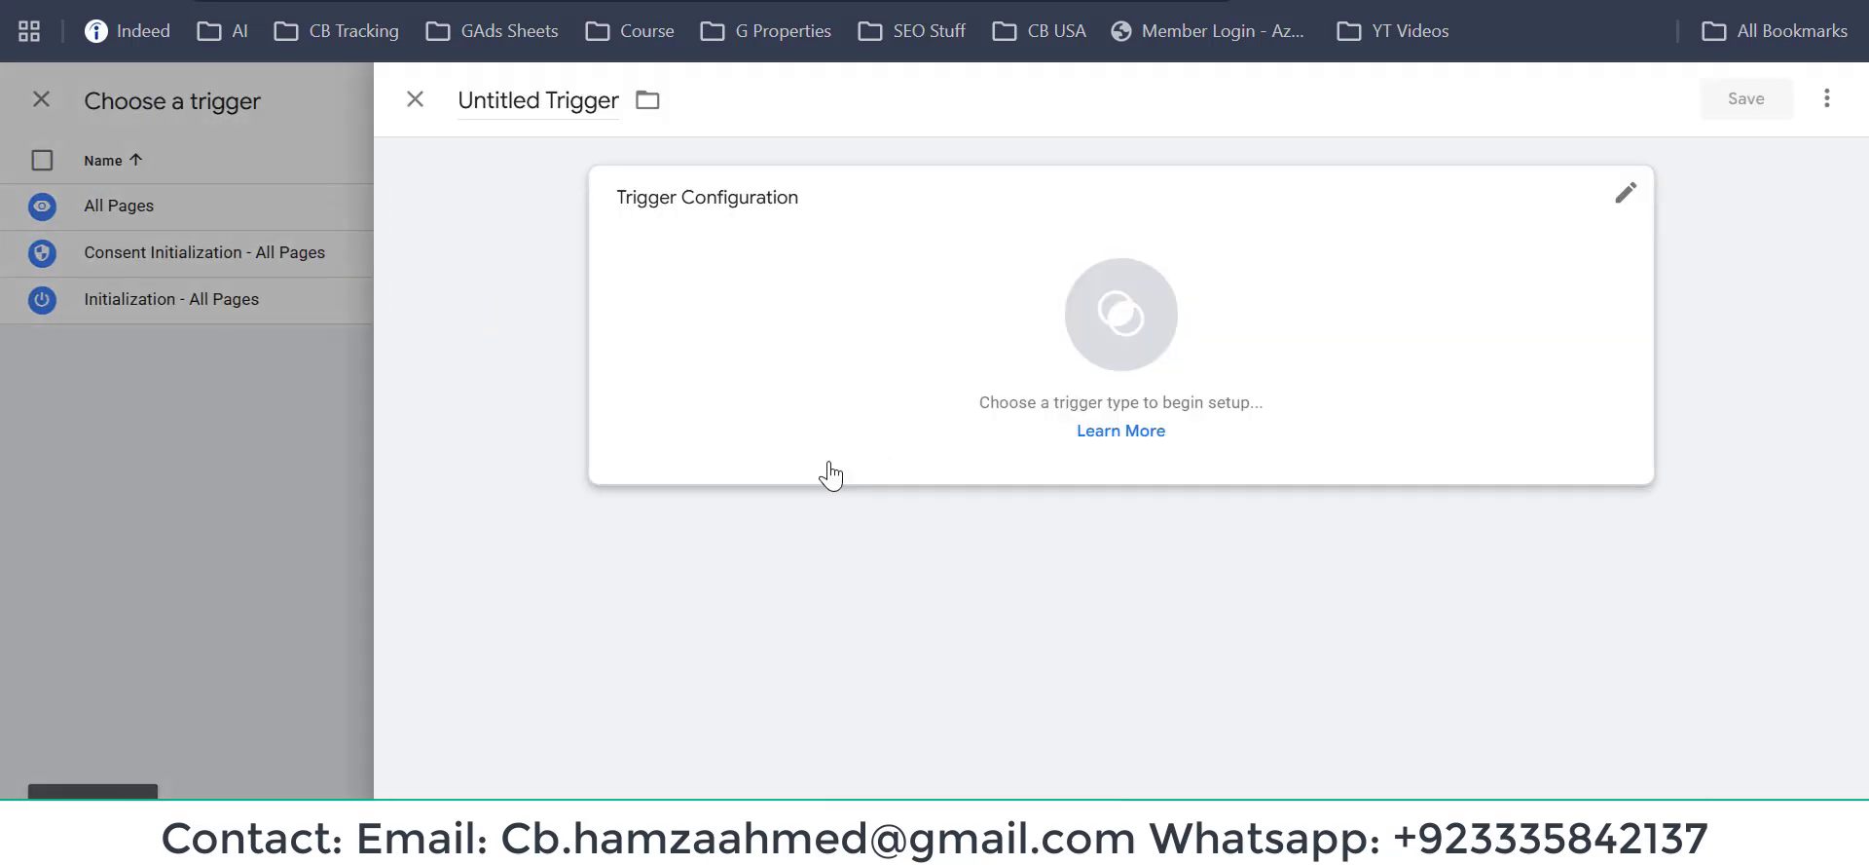
{"action": "left_click", "coordinate": [940, 353]}
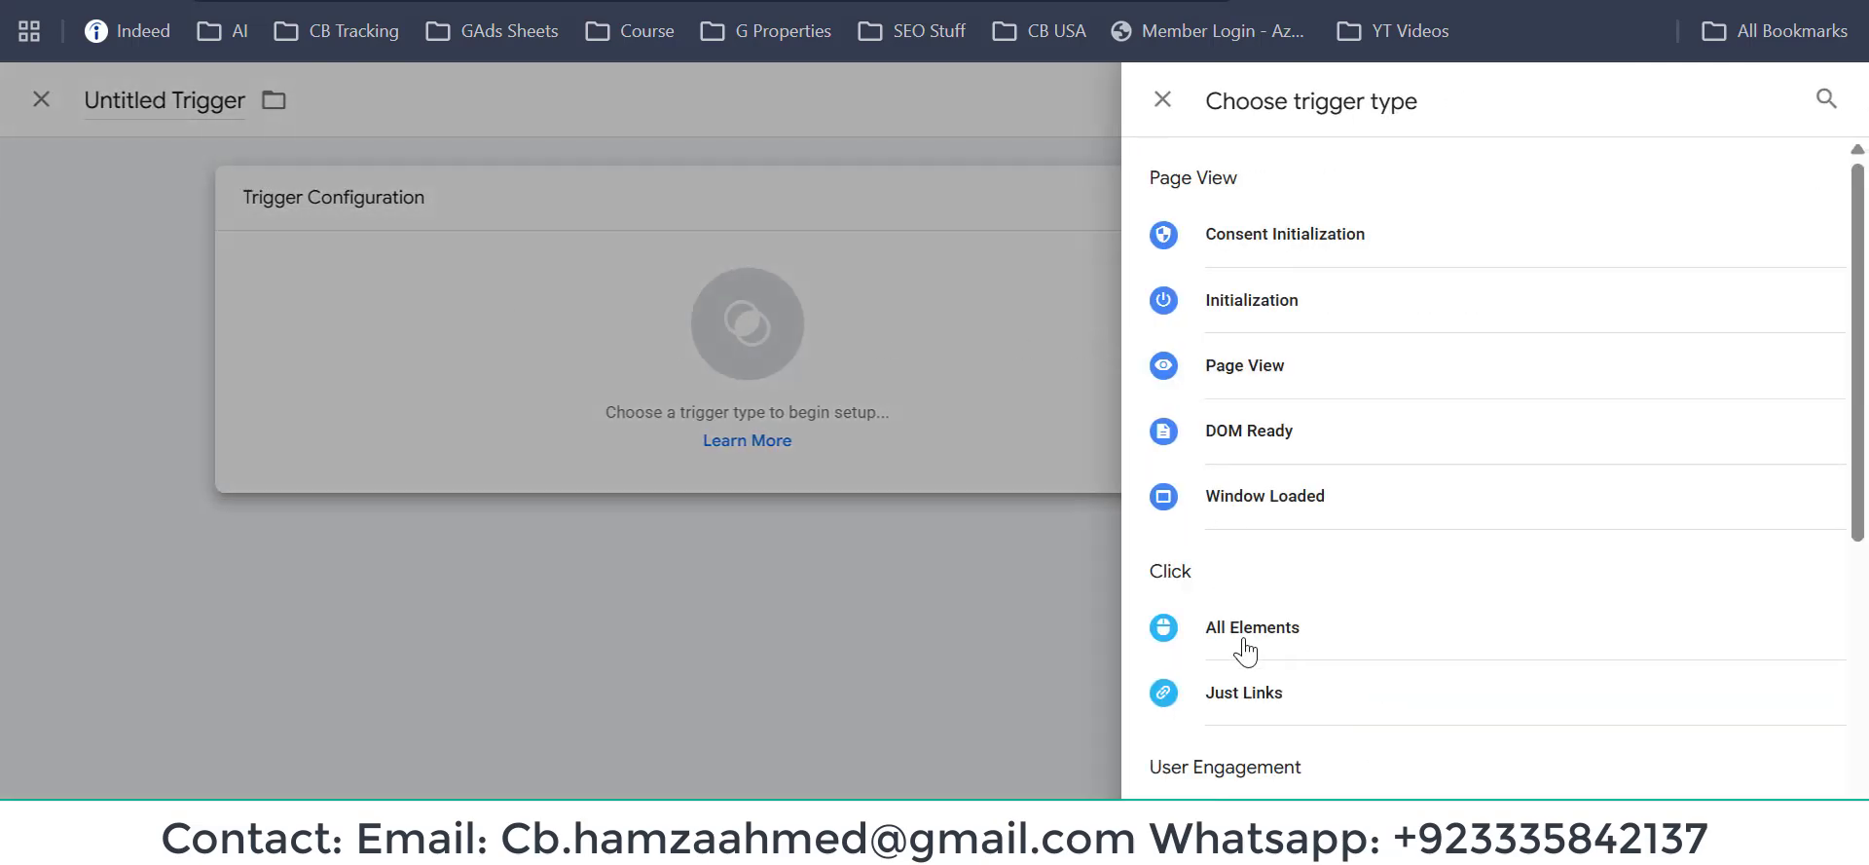
{"action": "scroll", "coordinate": [1256, 662], "scroll_direction": "down", "scroll_amount": 5}
{"action": "left_click", "coordinate": [1282, 574]}
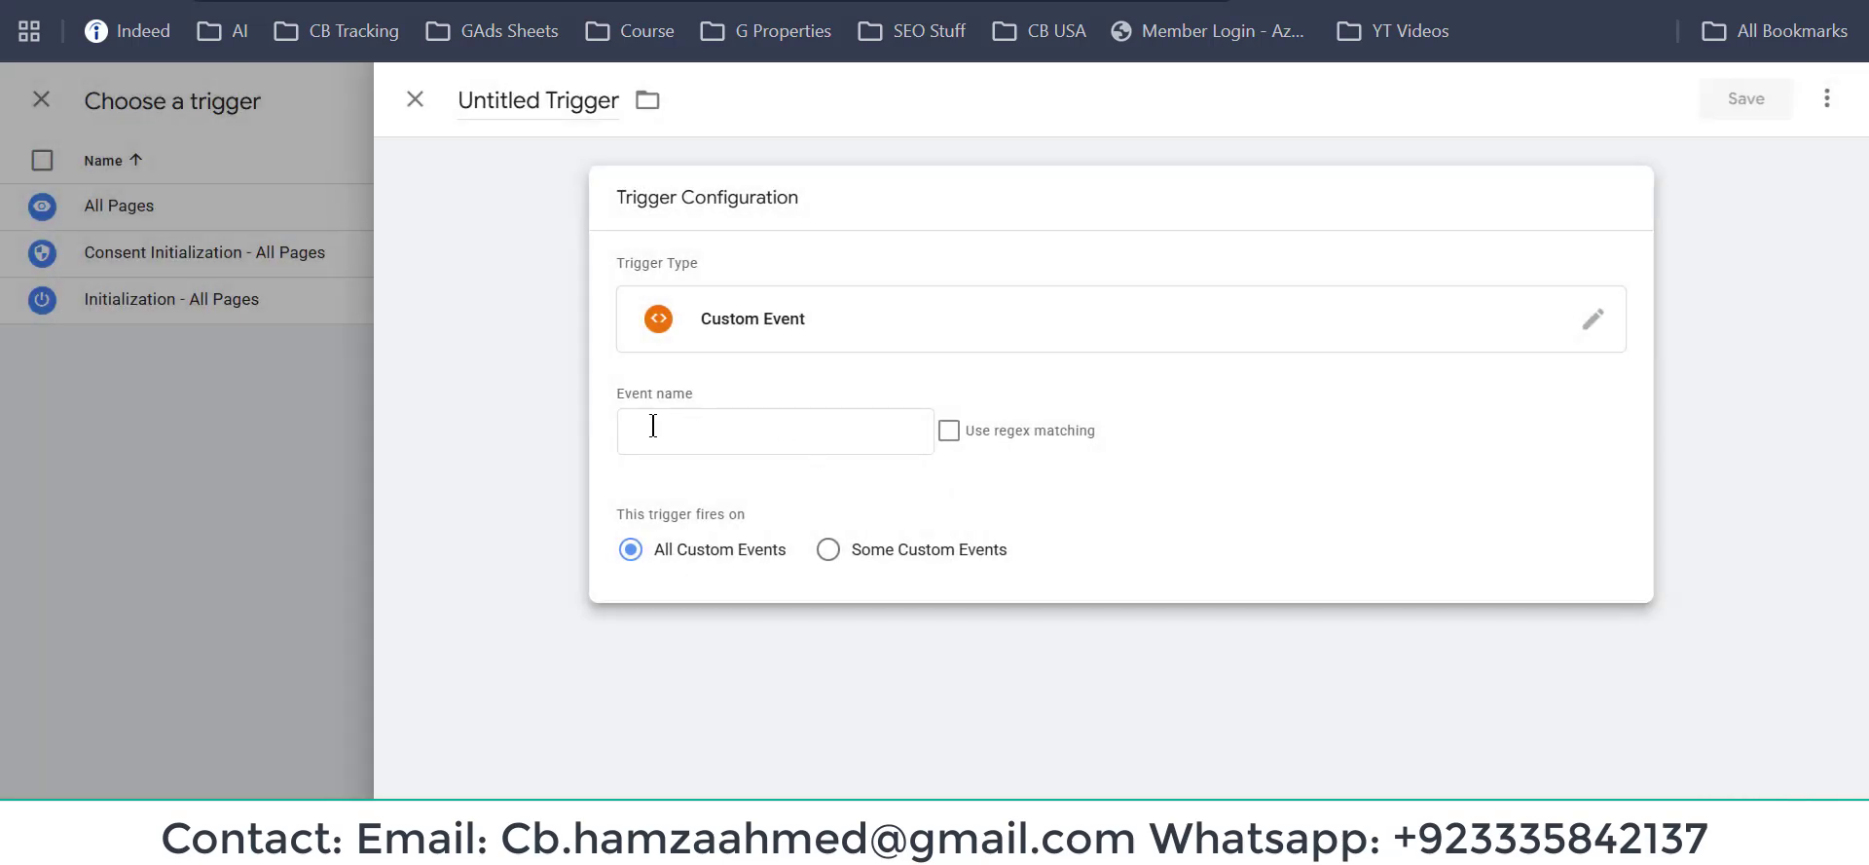
Set the trigger's event name to begin_checkout, copied from the event's data layer push in the Tag Assistant preview.
{"action": "key", "text": "ctrl+Tab"}
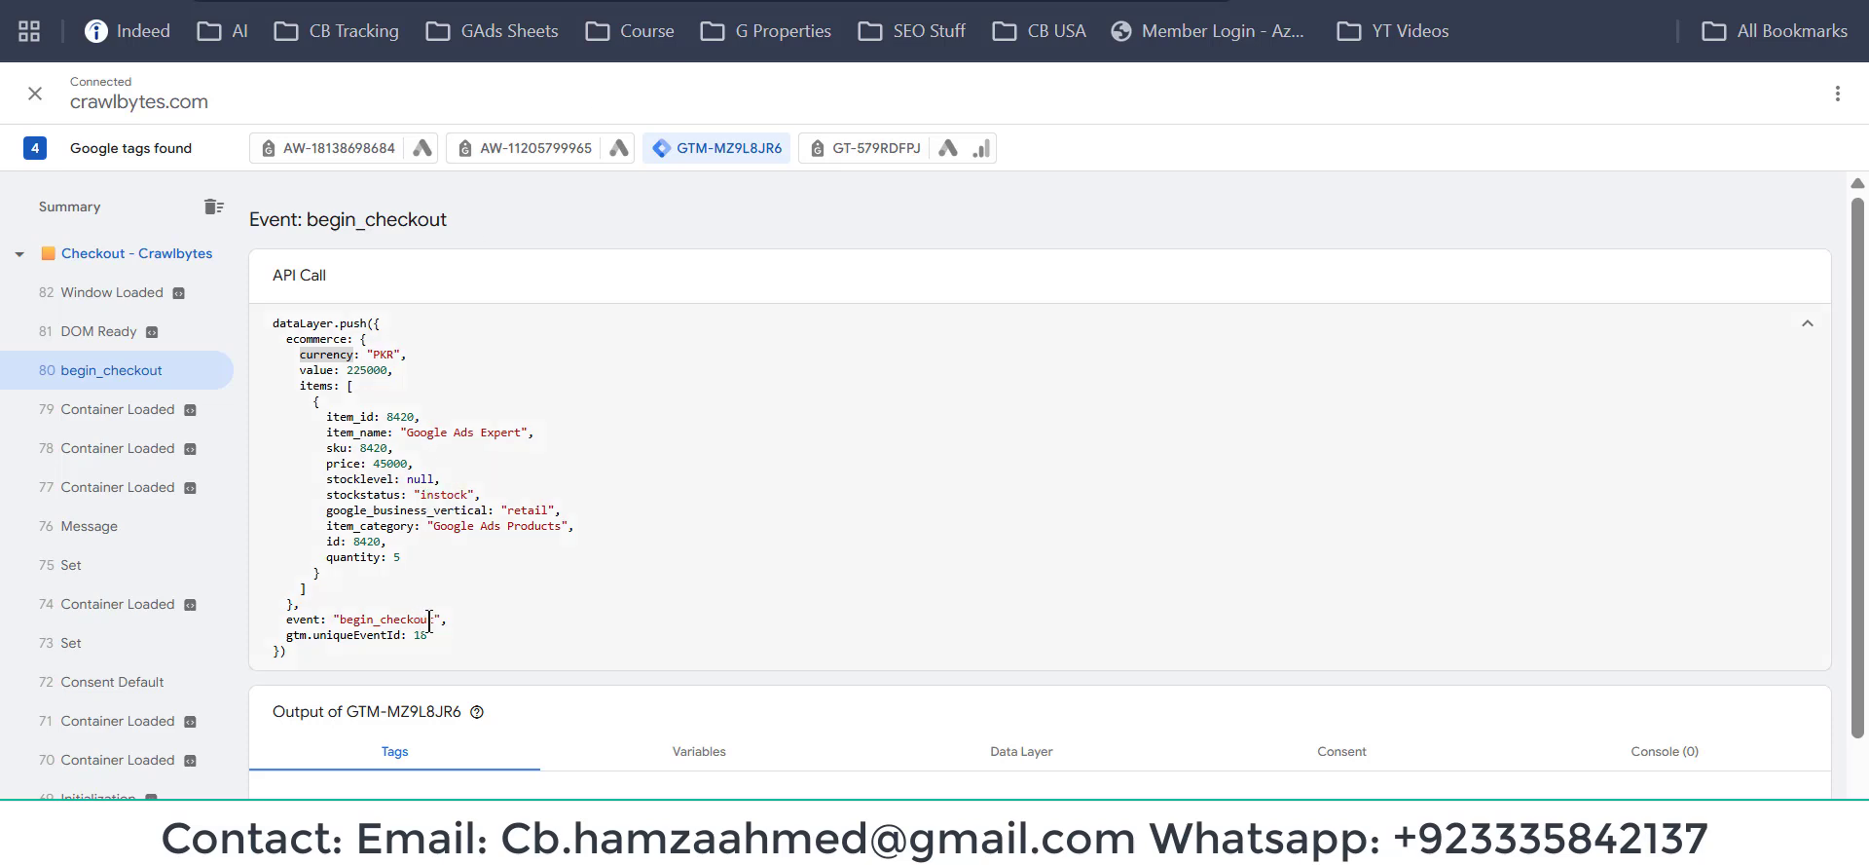
{"action": "left_click_drag", "start_coordinate": [434, 619], "coordinate": [343, 624]}
{"action": "key", "text": "ctrl+c"}
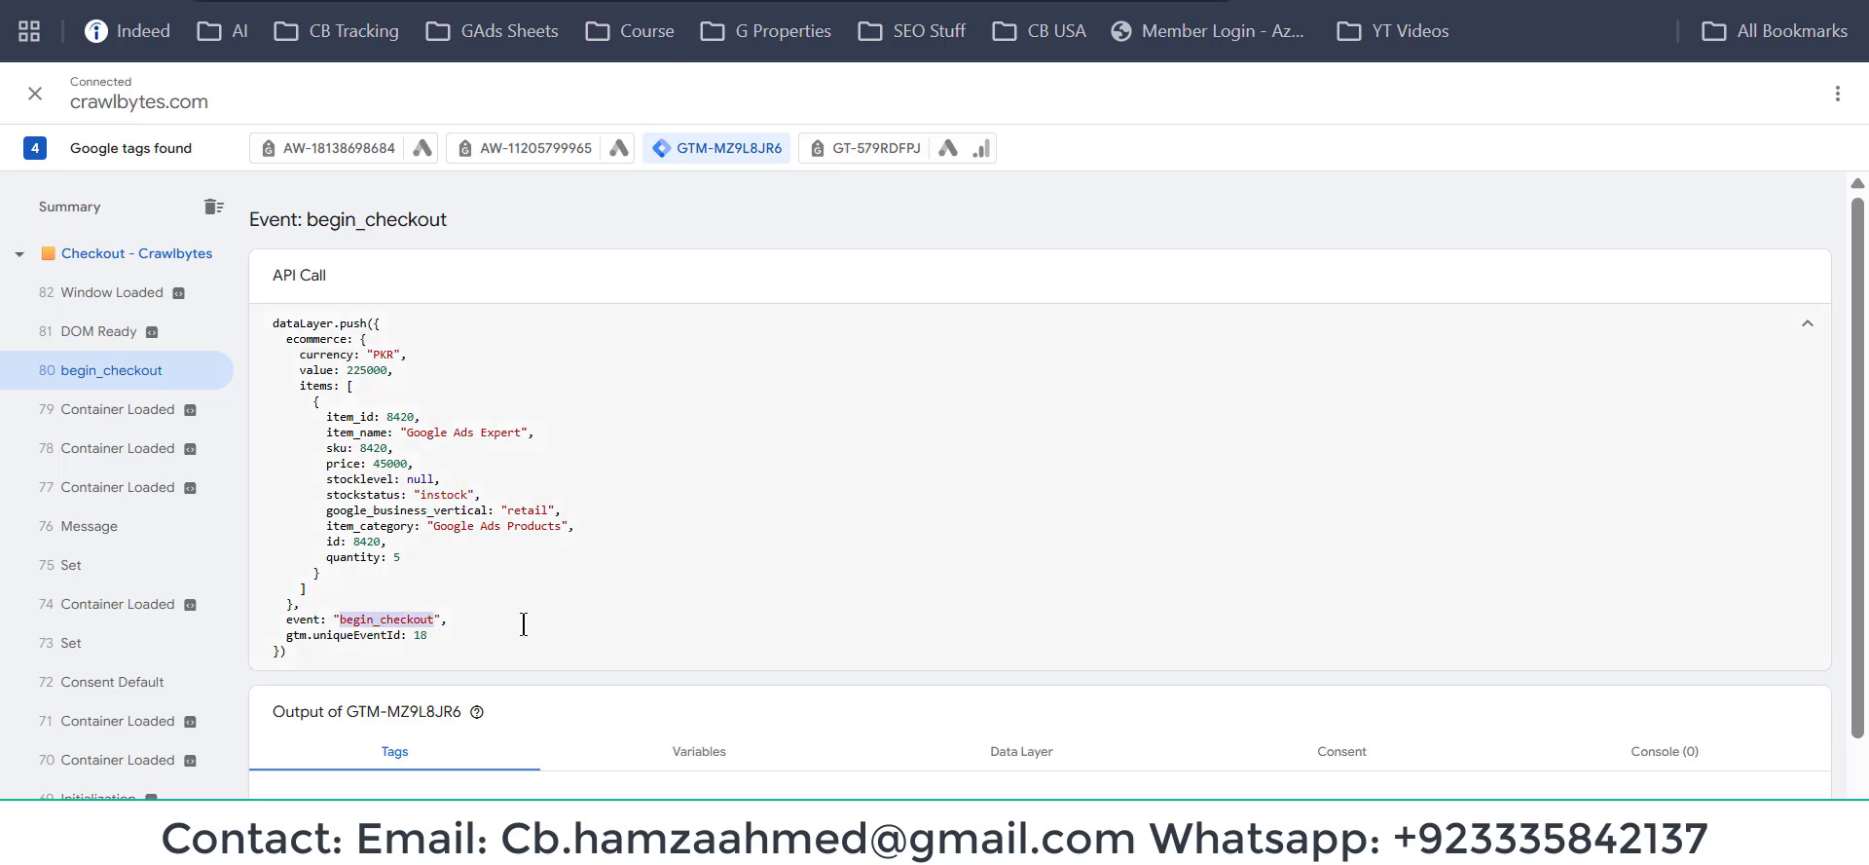
{"action": "key", "text": "ctrl+shift+Tab"}
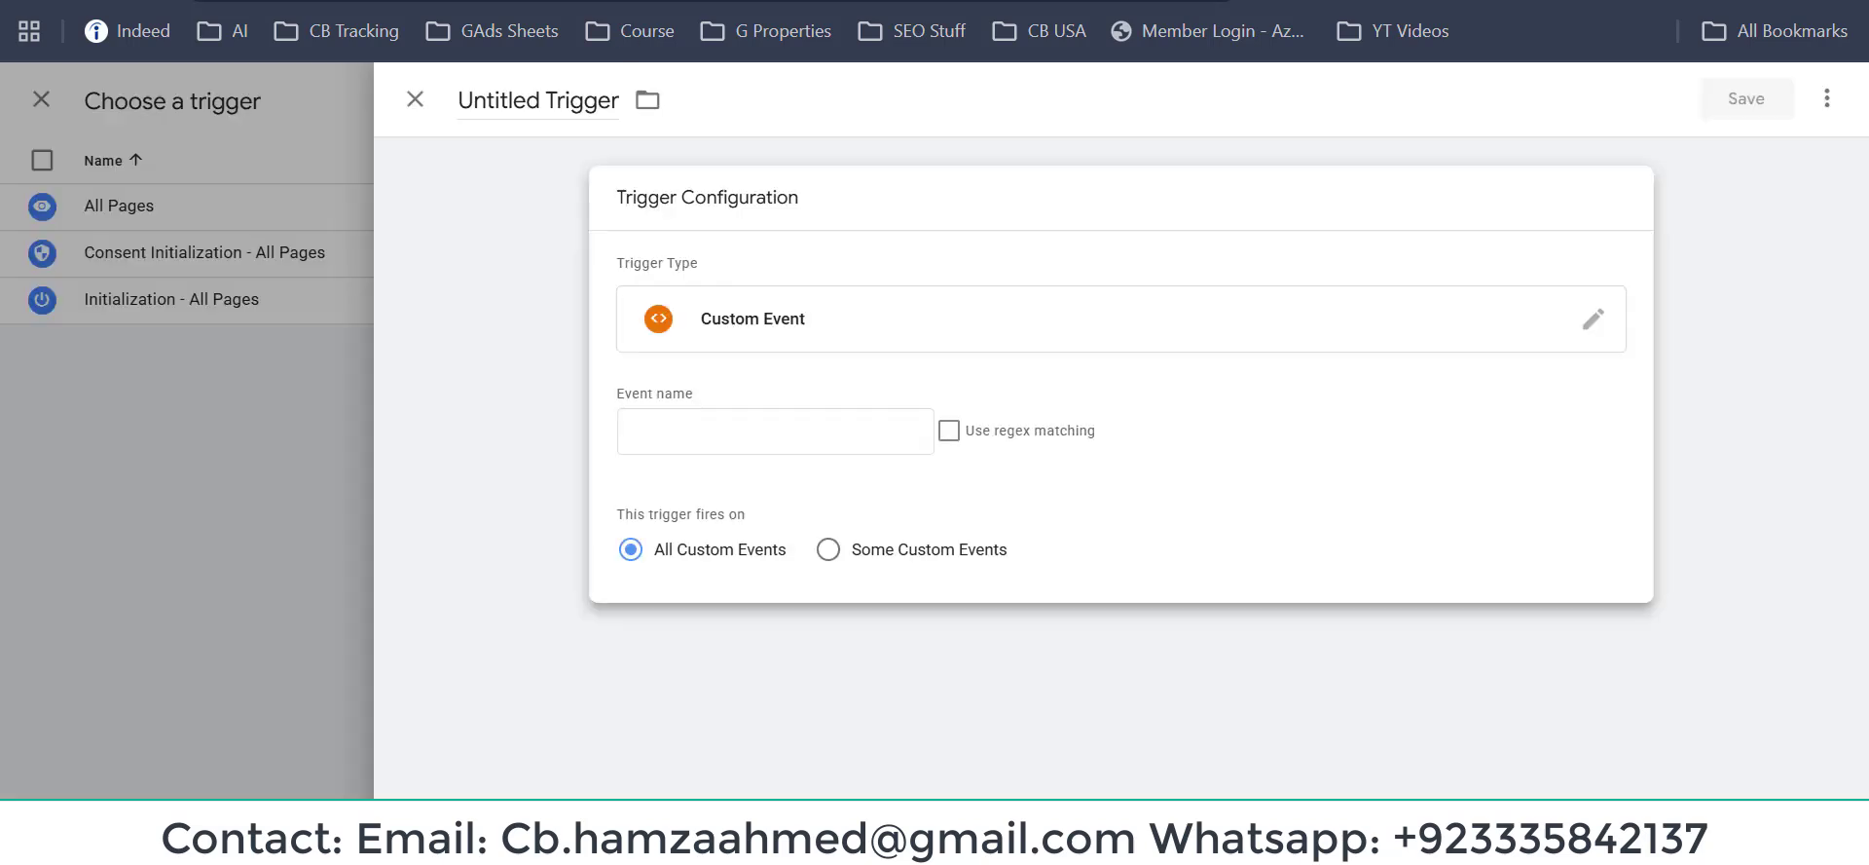
{"action": "left_click", "coordinate": [681, 431]}
{"action": "key", "text": "ctrl+v"}
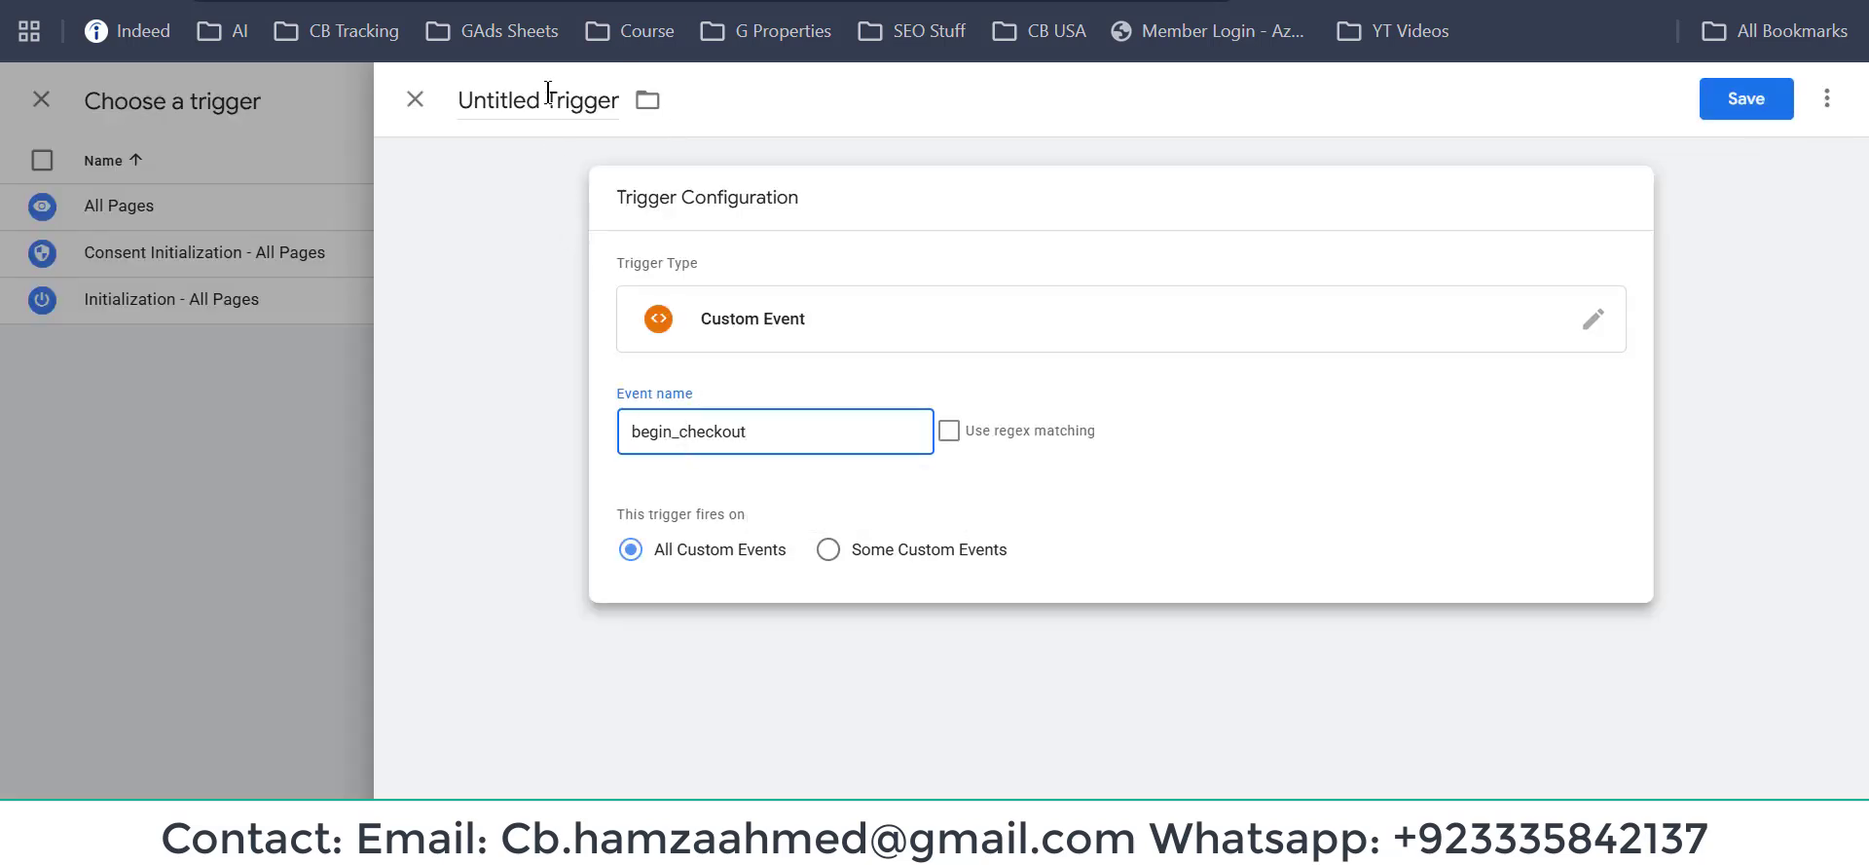
Name the trigger begin_checkout and save it, along with the conversion tag it fires.
{"action": "left_click", "coordinate": [548, 93]}
{"action": "key", "text": "ctrl+v"}
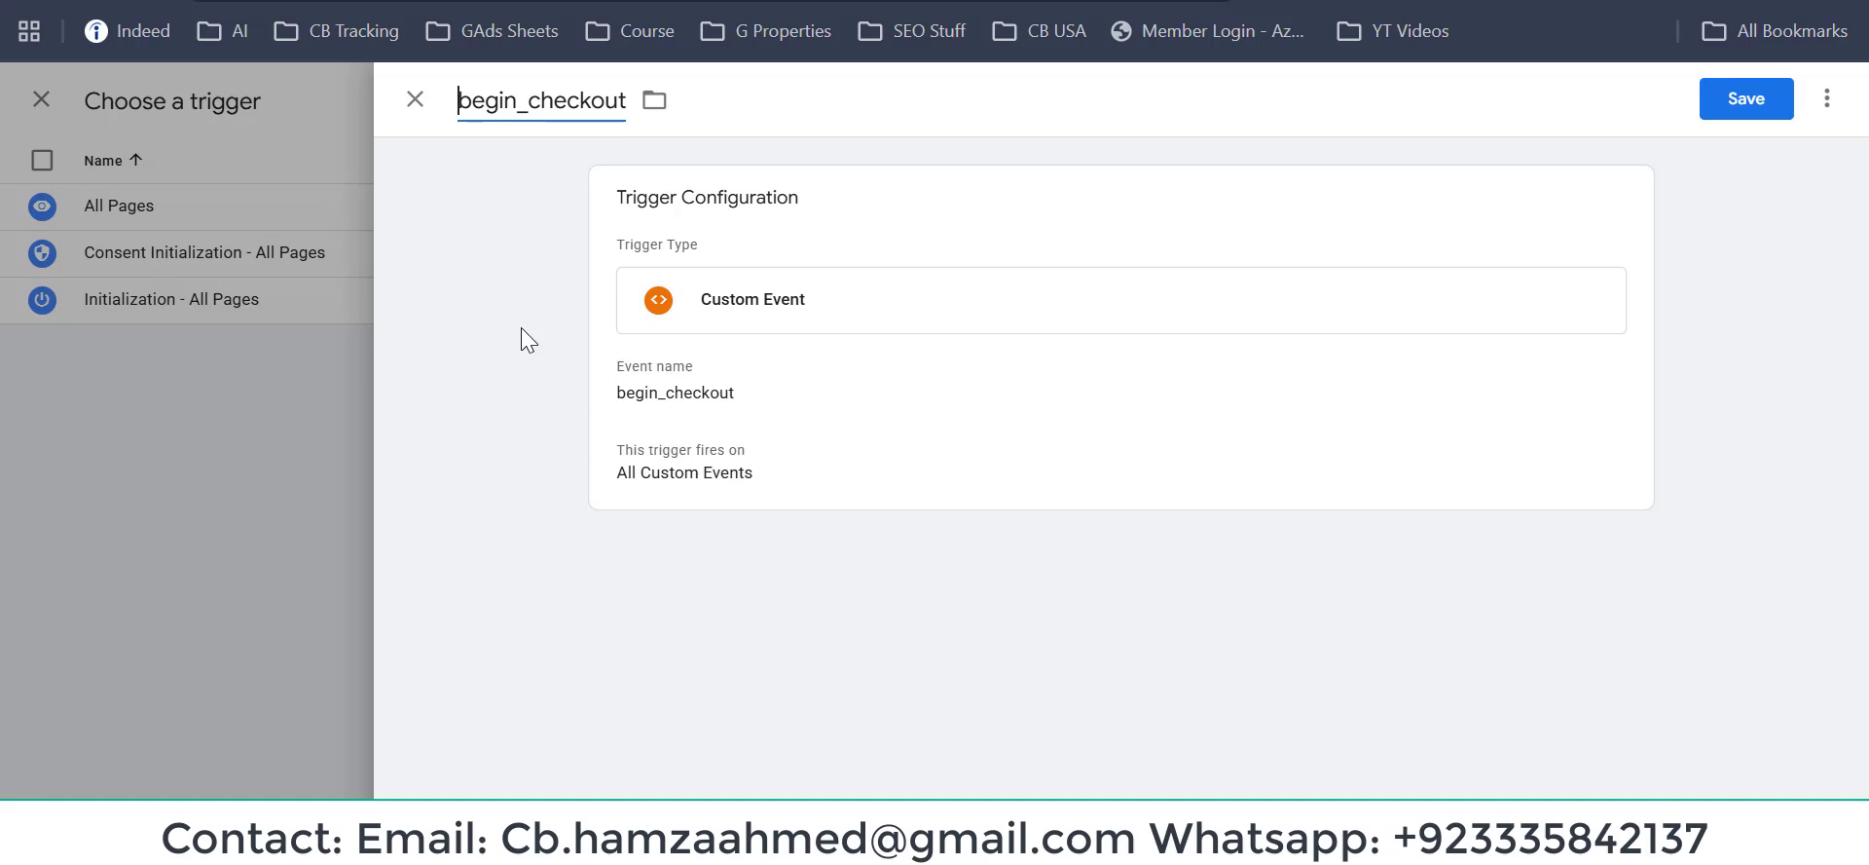
{"action": "left_click", "coordinate": [1748, 97]}
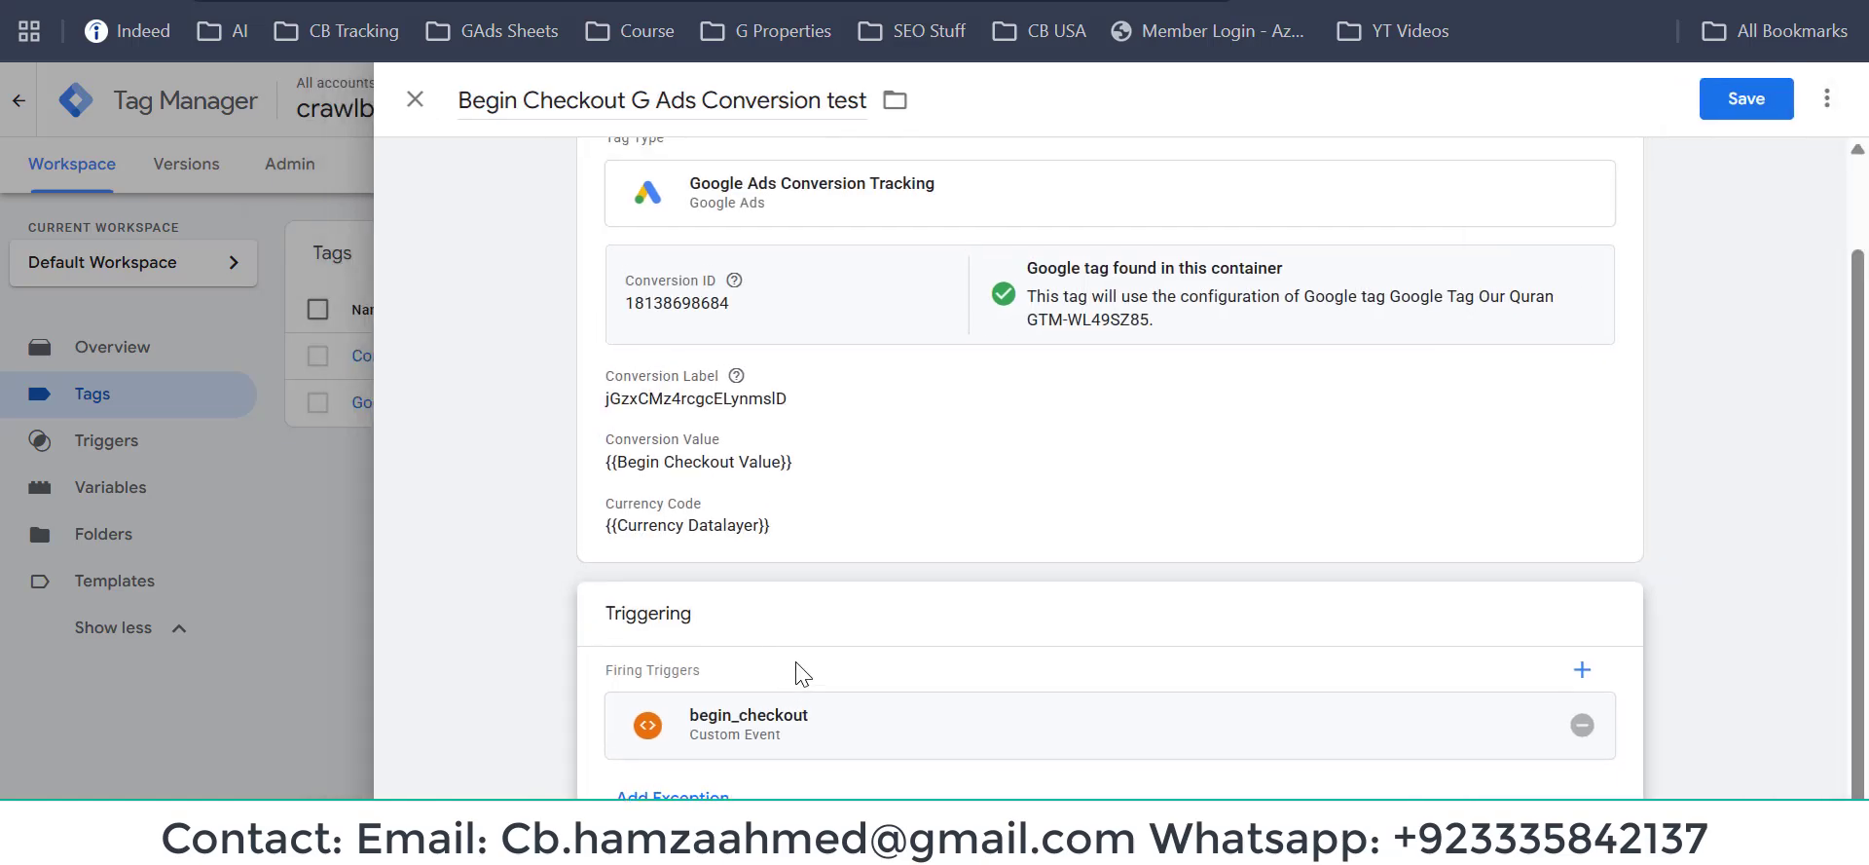
{"action": "scroll", "coordinate": [803, 671], "scroll_direction": "up", "scroll_amount": 2}
{"action": "left_click", "coordinate": [1748, 105]}
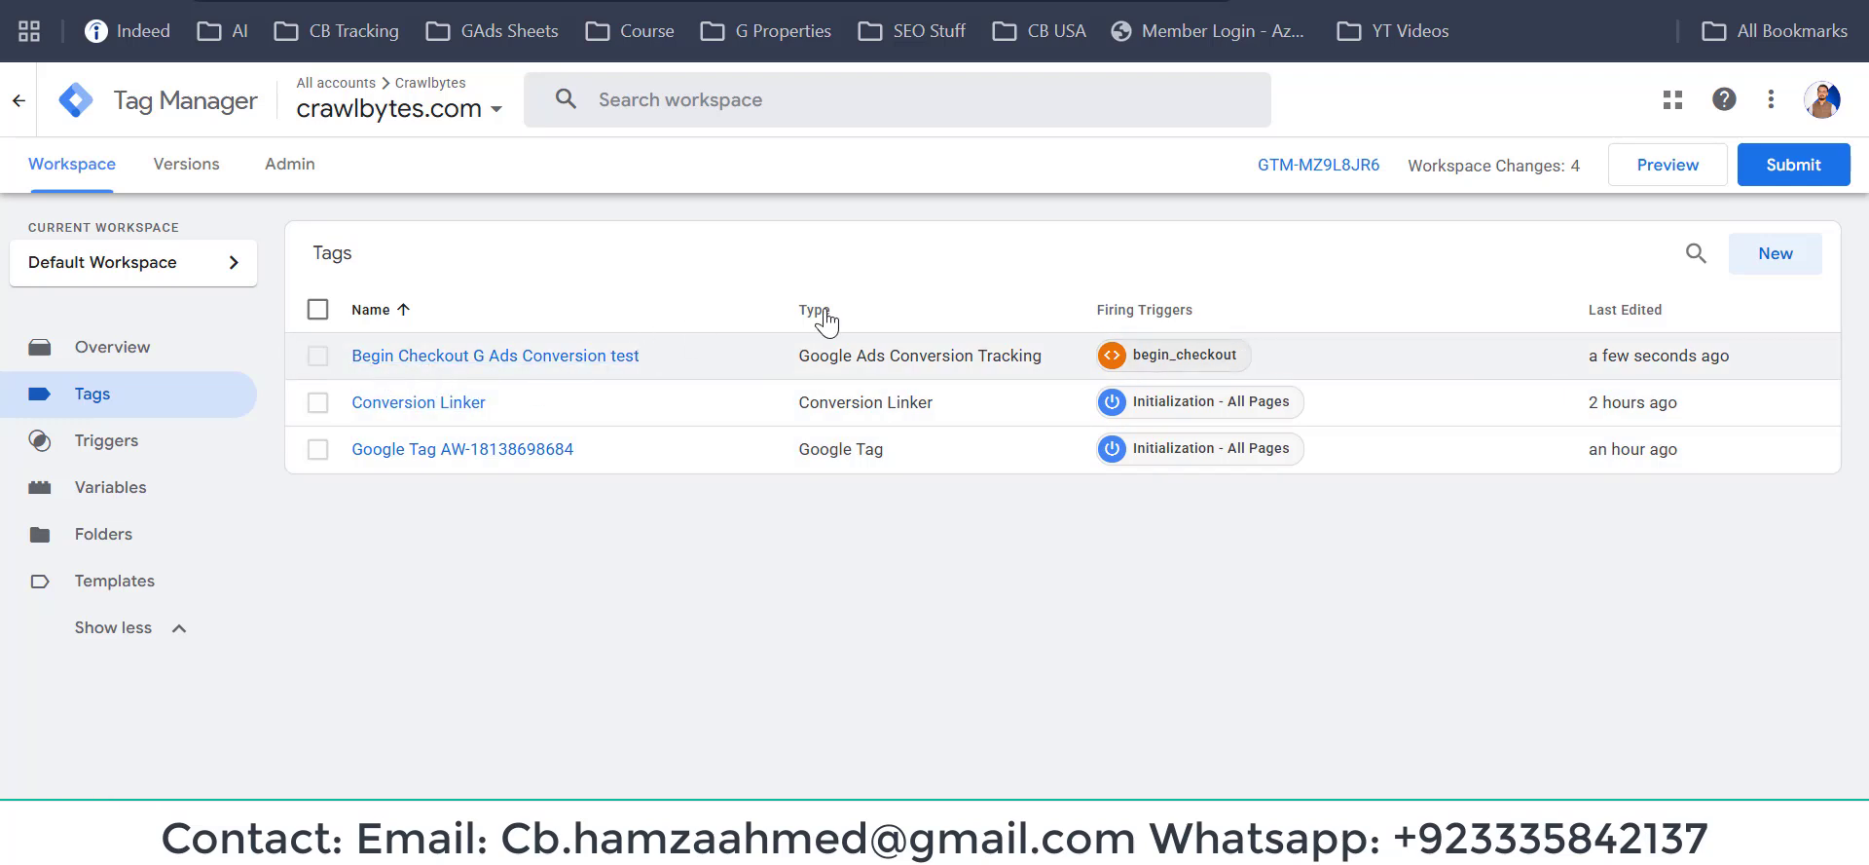
Publish the workspace changes as a version with begin_checkout as both its name and description.
{"action": "left_click", "coordinate": [1796, 165]}
{"action": "left_click", "coordinate": [794, 375]}
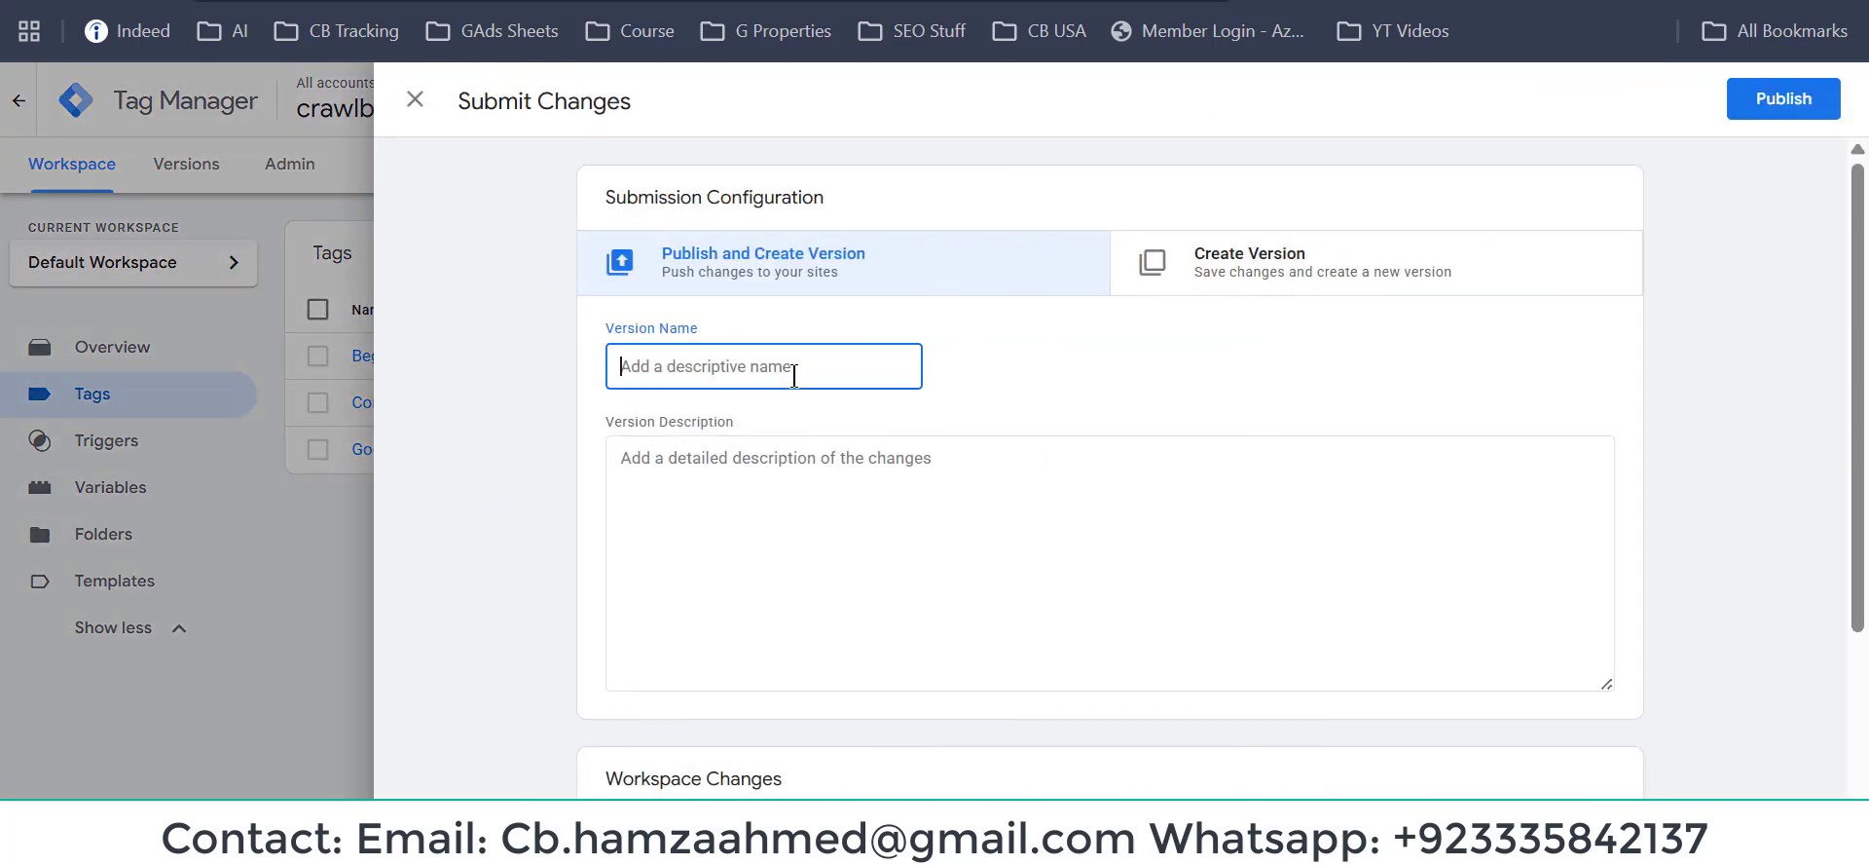
{"action": "type", "text": "begin_checkout"}
{"action": "left_click", "coordinate": [915, 458]}
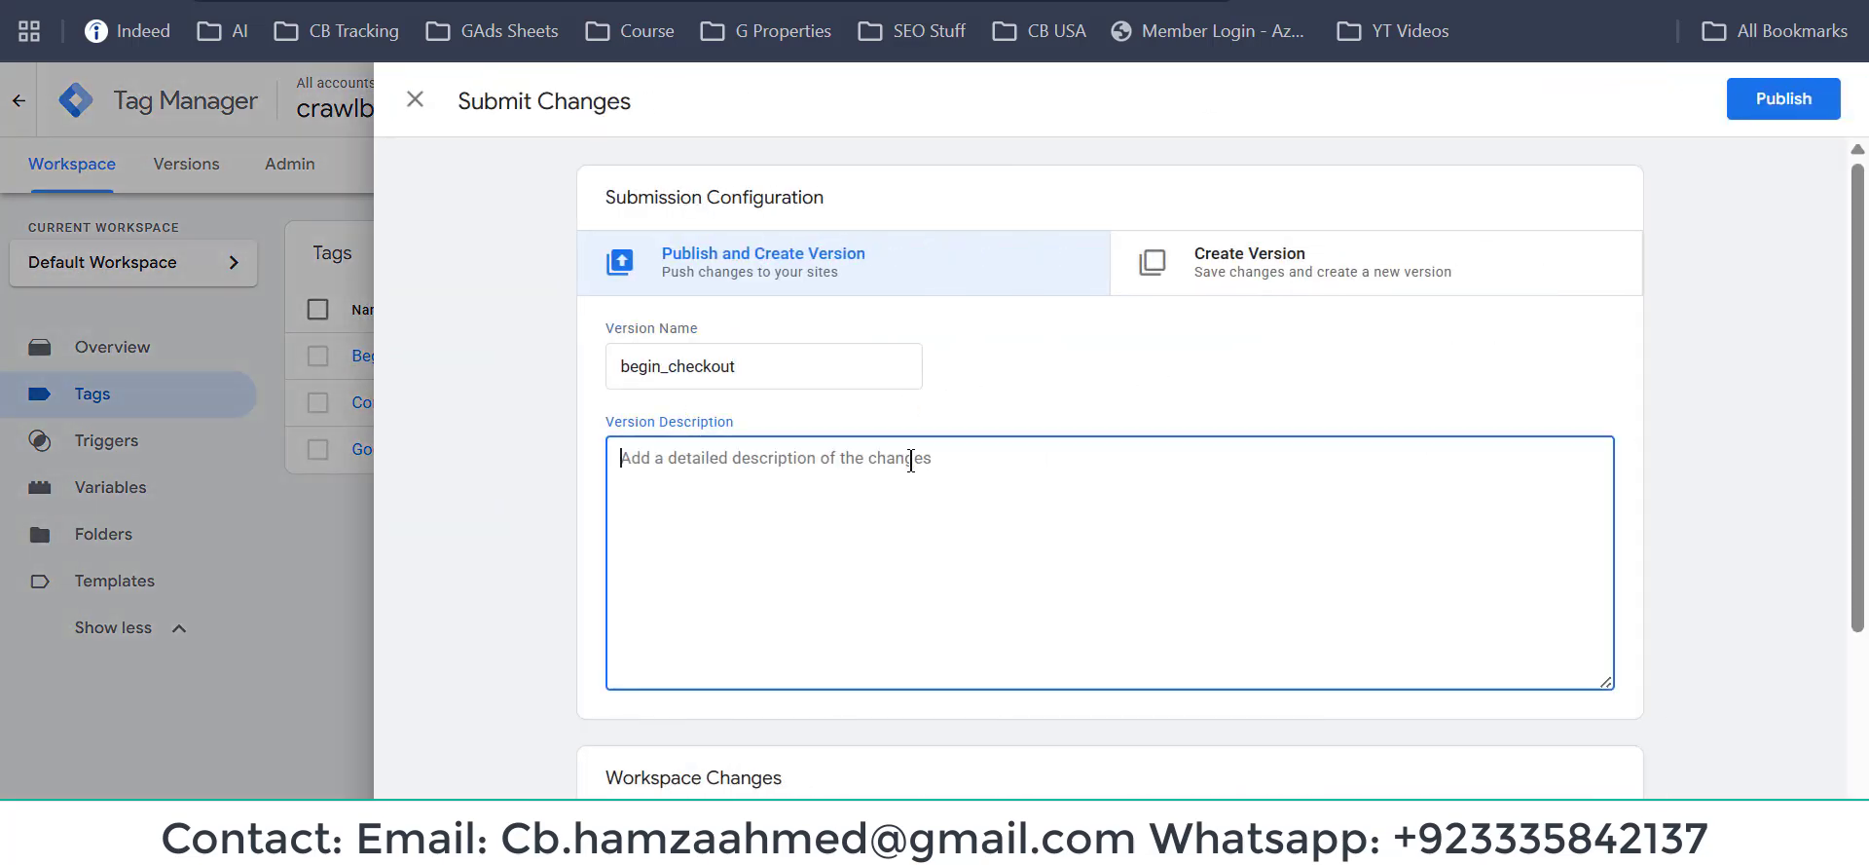
{"action": "key", "text": "ctrl+v"}
{"action": "left_click", "coordinate": [1782, 103]}
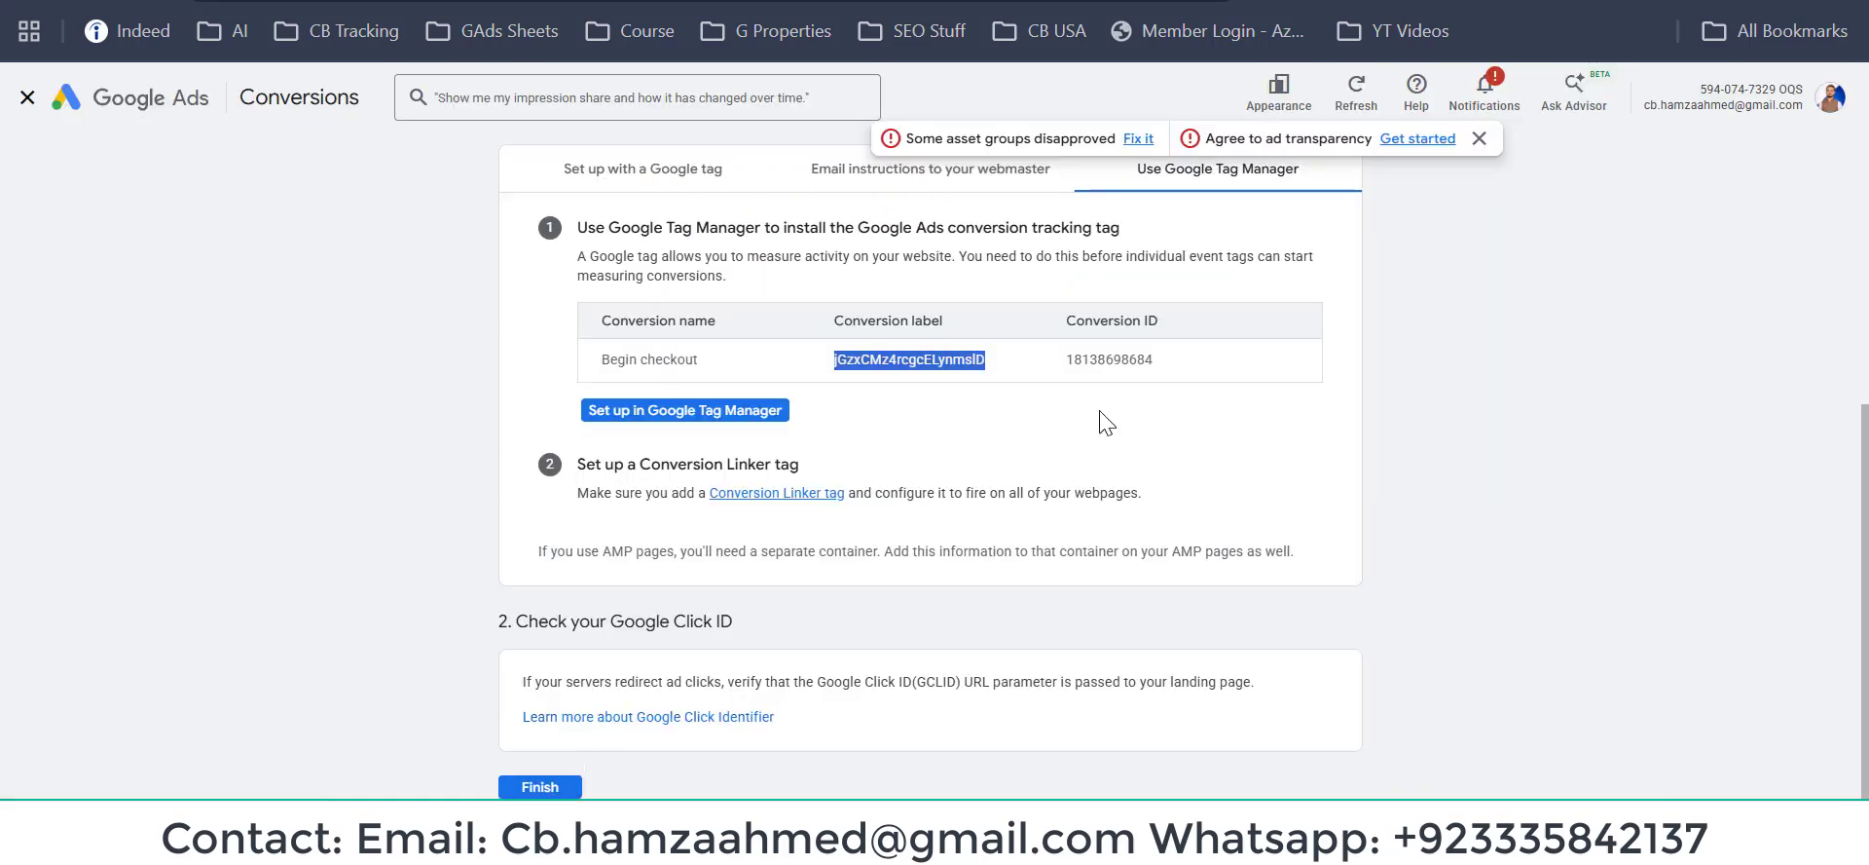
Finish the conversion setup in Google Ads and expand the Begin checkout goal to examine its status.
{"action": "left_click", "coordinate": [460, 554]}
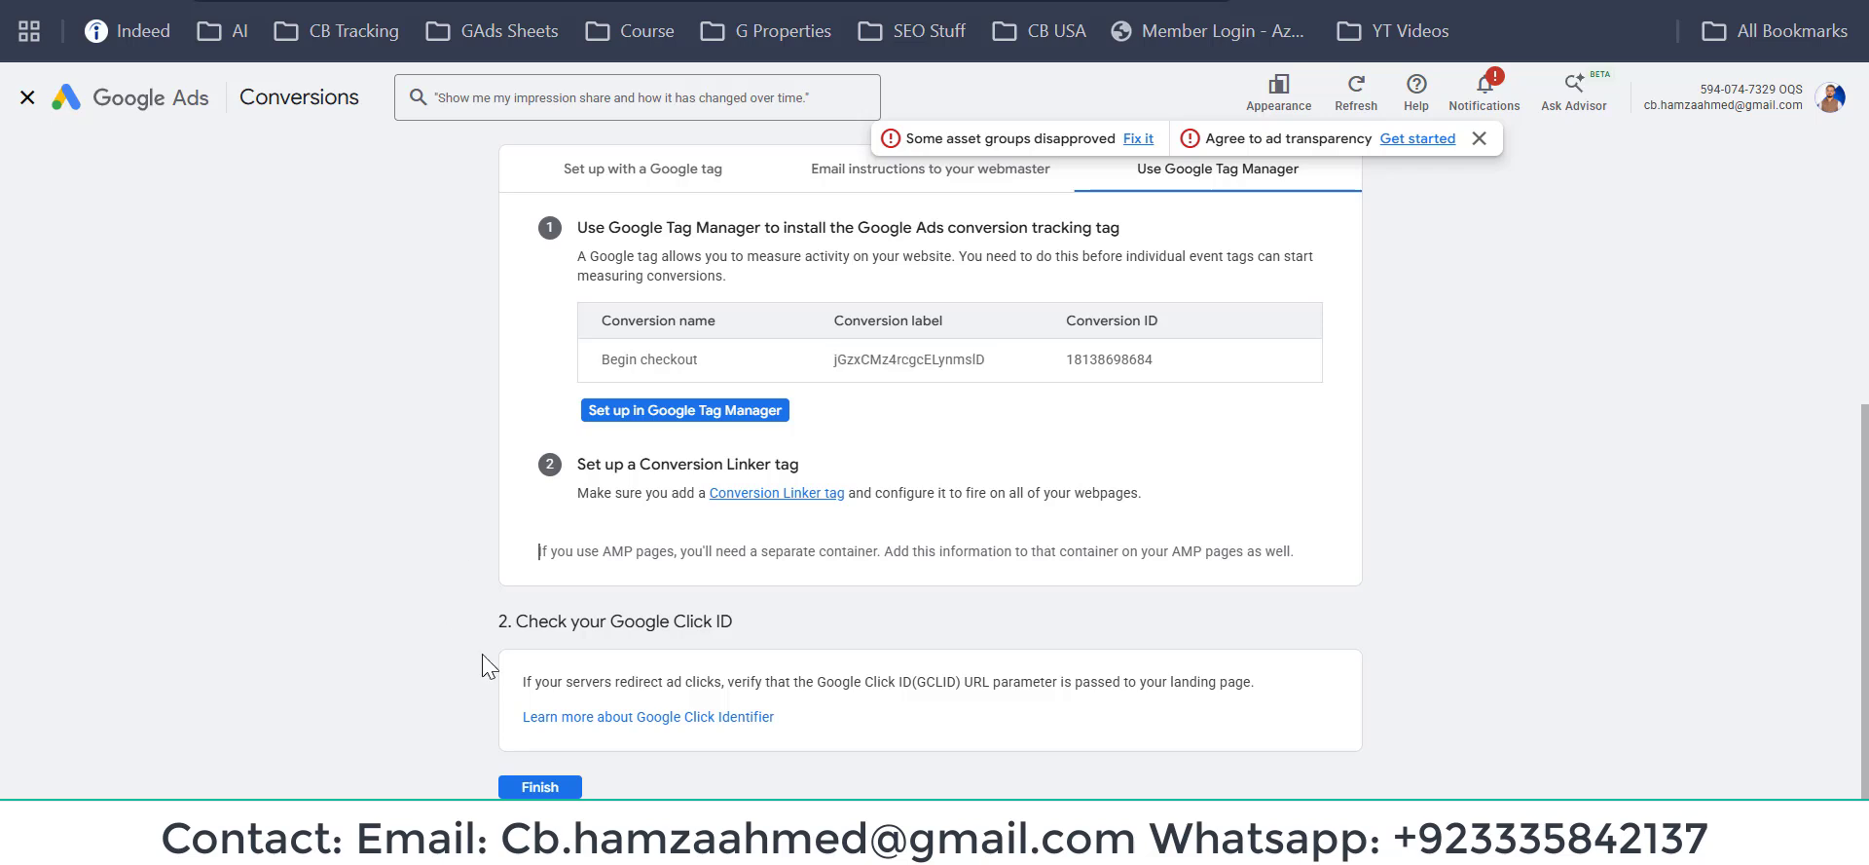
{"action": "left_click", "coordinate": [539, 786]}
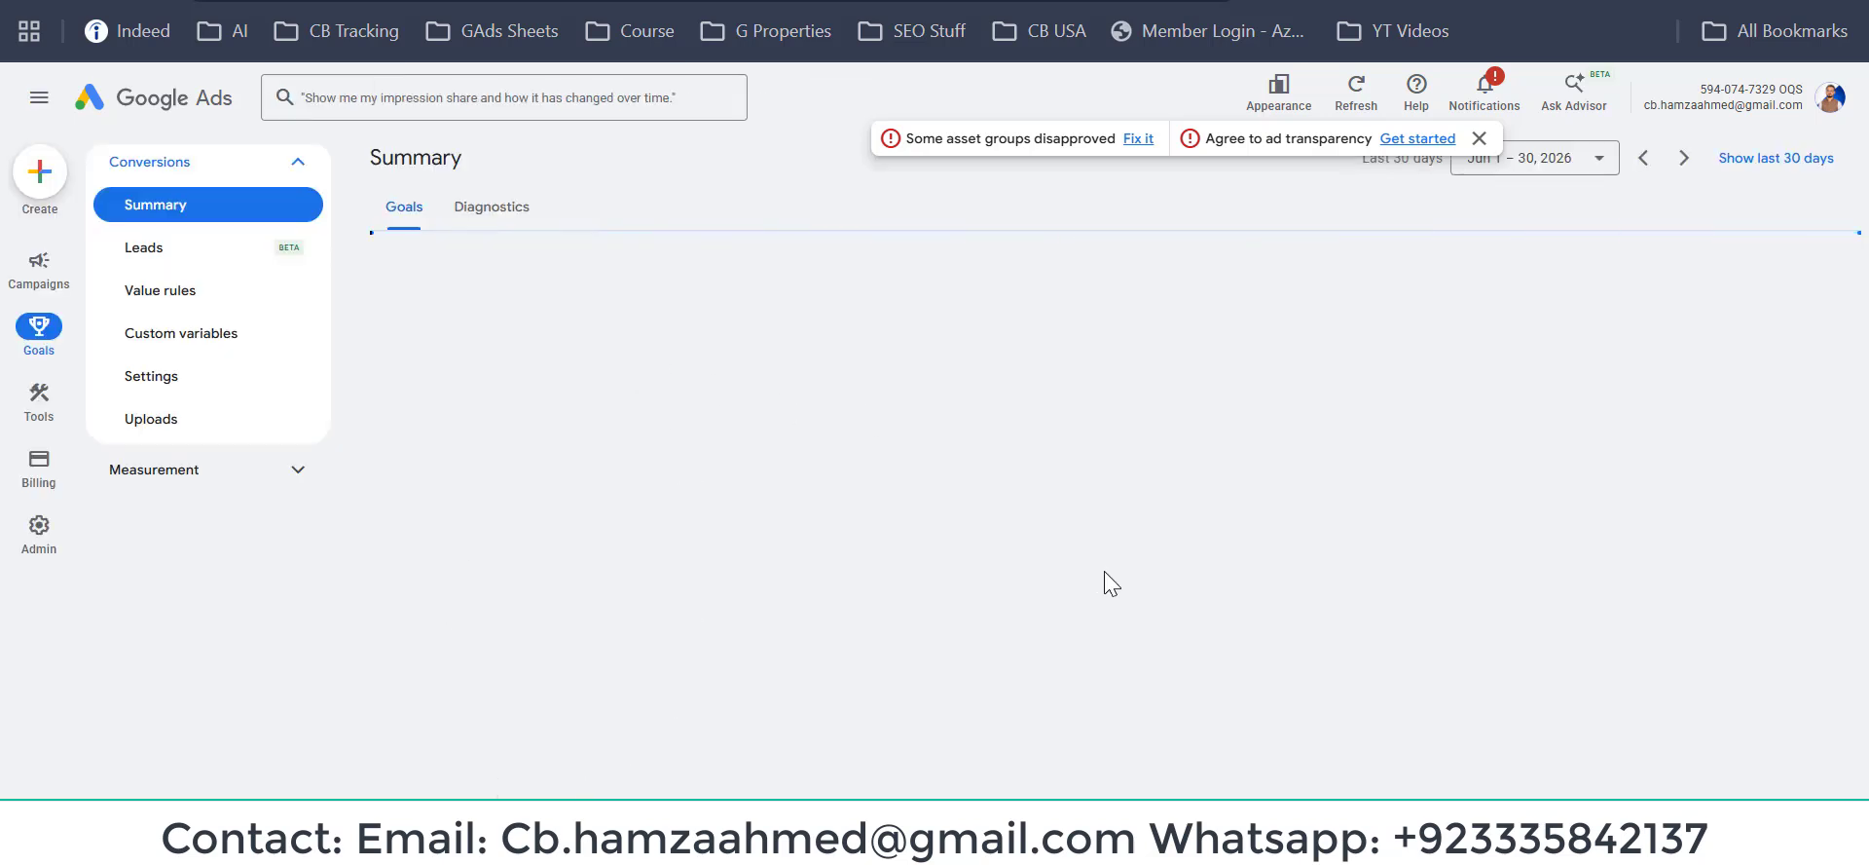
{"action": "scroll", "coordinate": [1221, 599], "scroll_direction": "down", "scroll_amount": 5}
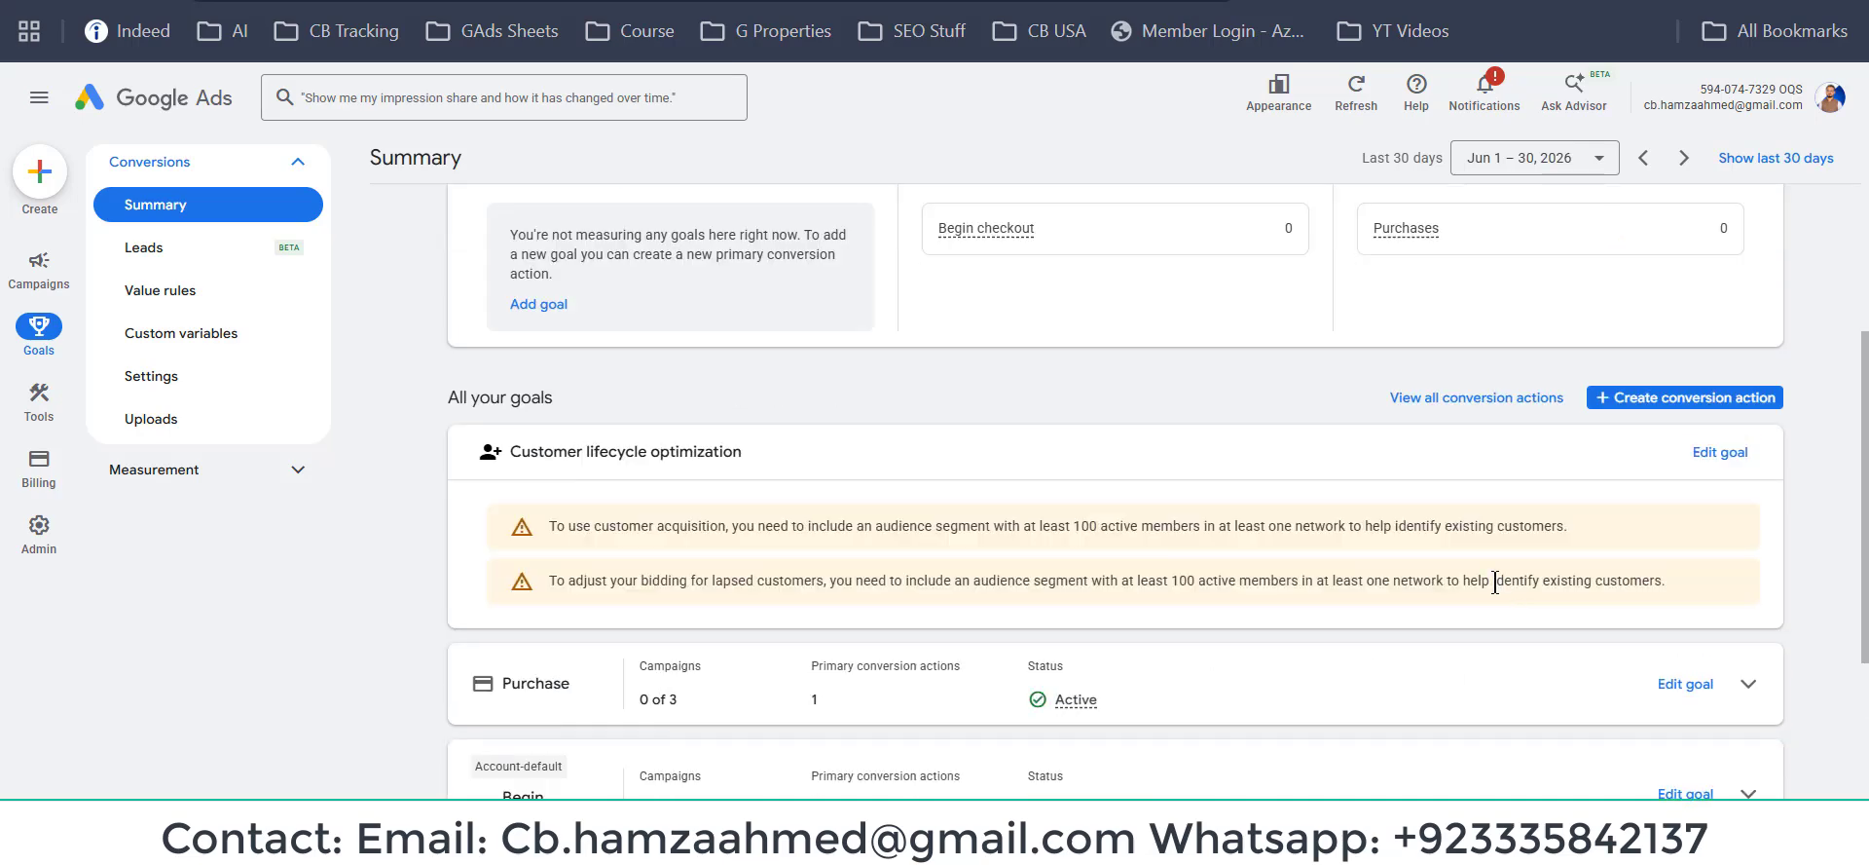
{"action": "scroll", "coordinate": [826, 632], "scroll_direction": "down", "scroll_amount": 2}
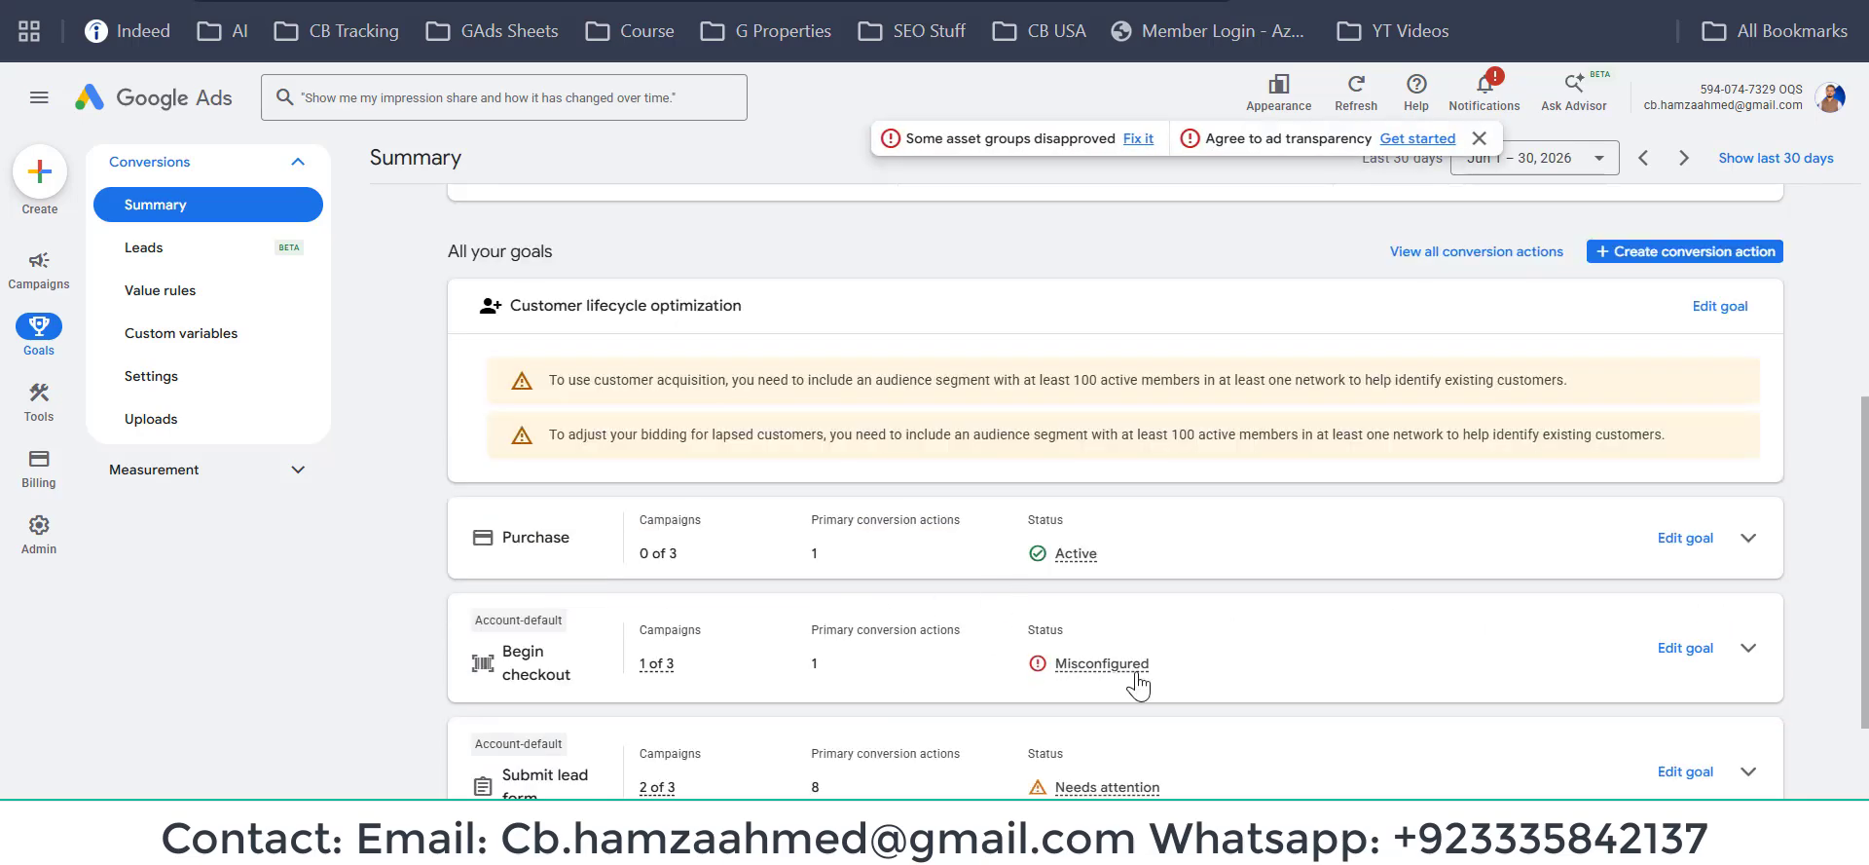
{"action": "left_click", "coordinate": [1748, 649]}
{"action": "scroll", "coordinate": [1176, 689], "scroll_direction": "down", "scroll_amount": 2}
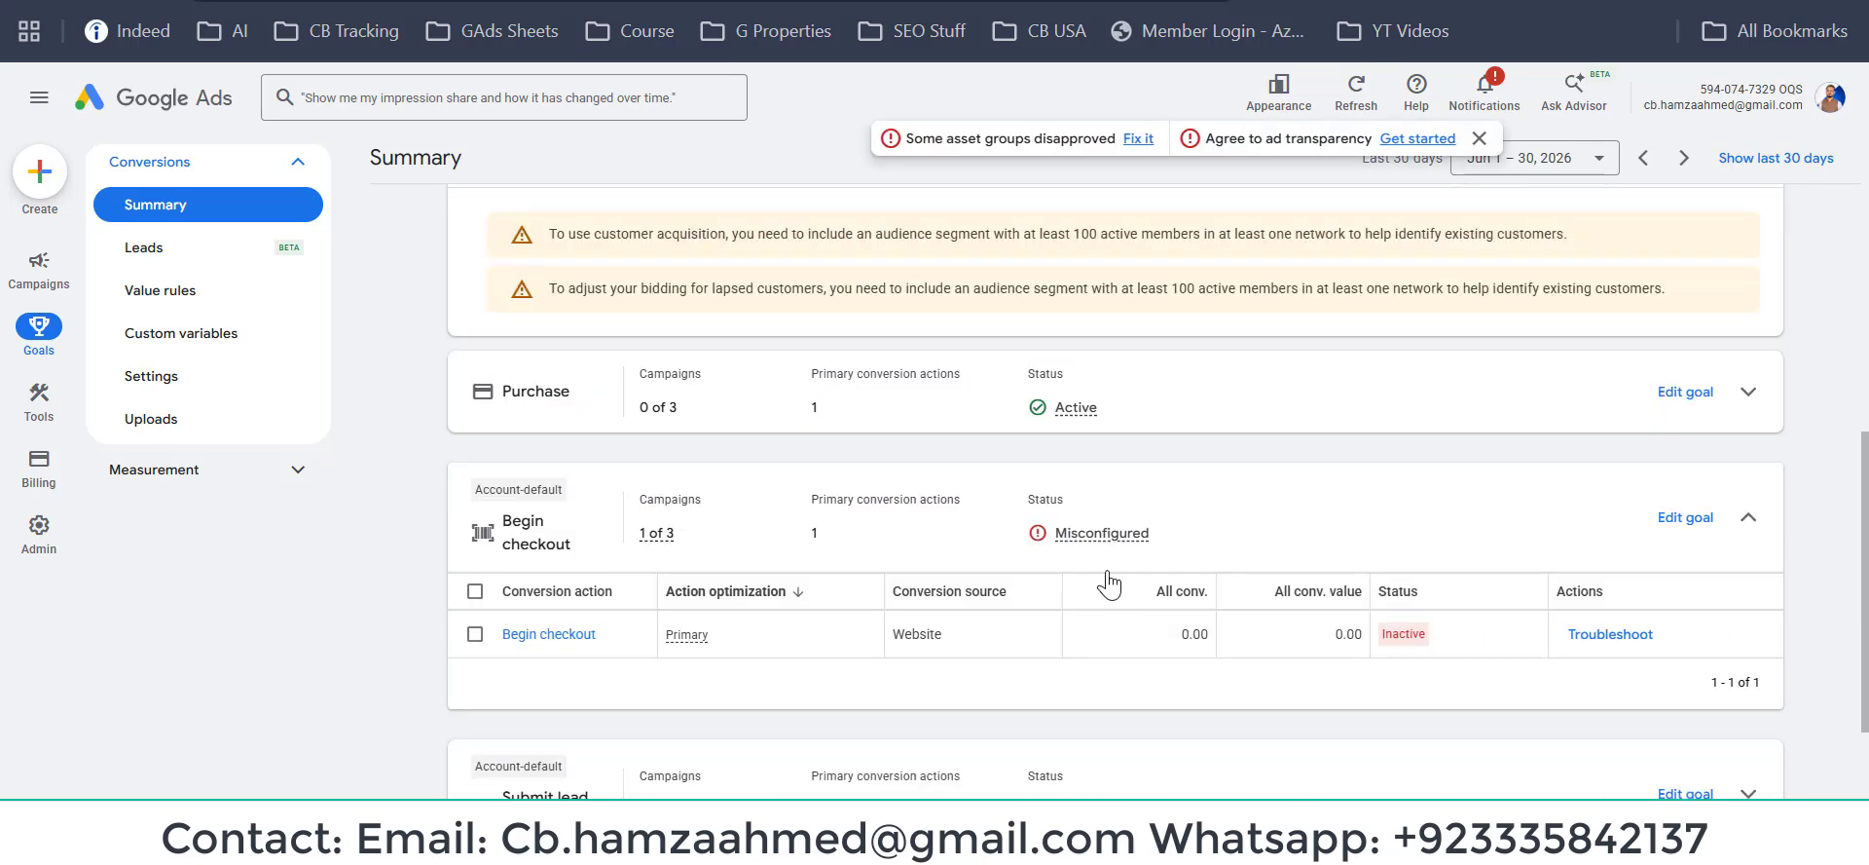
{"action": "left_click_drag", "start_coordinate": [1163, 533], "coordinate": [1047, 535]}
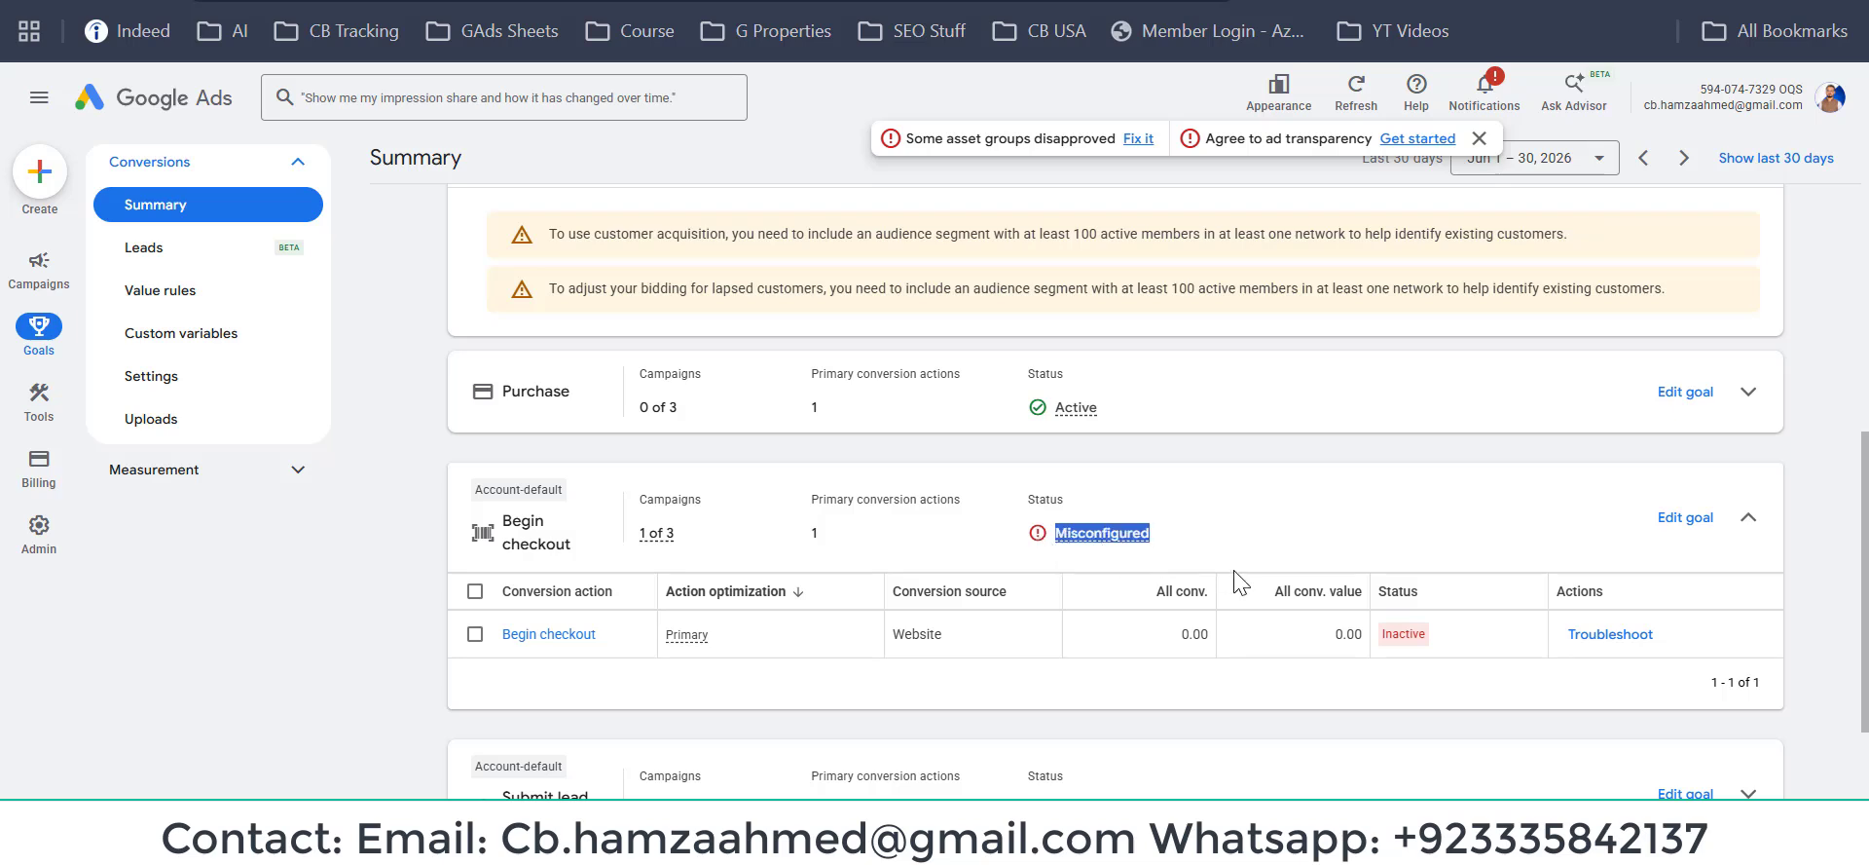
{"action": "left_click", "coordinate": [1329, 647]}
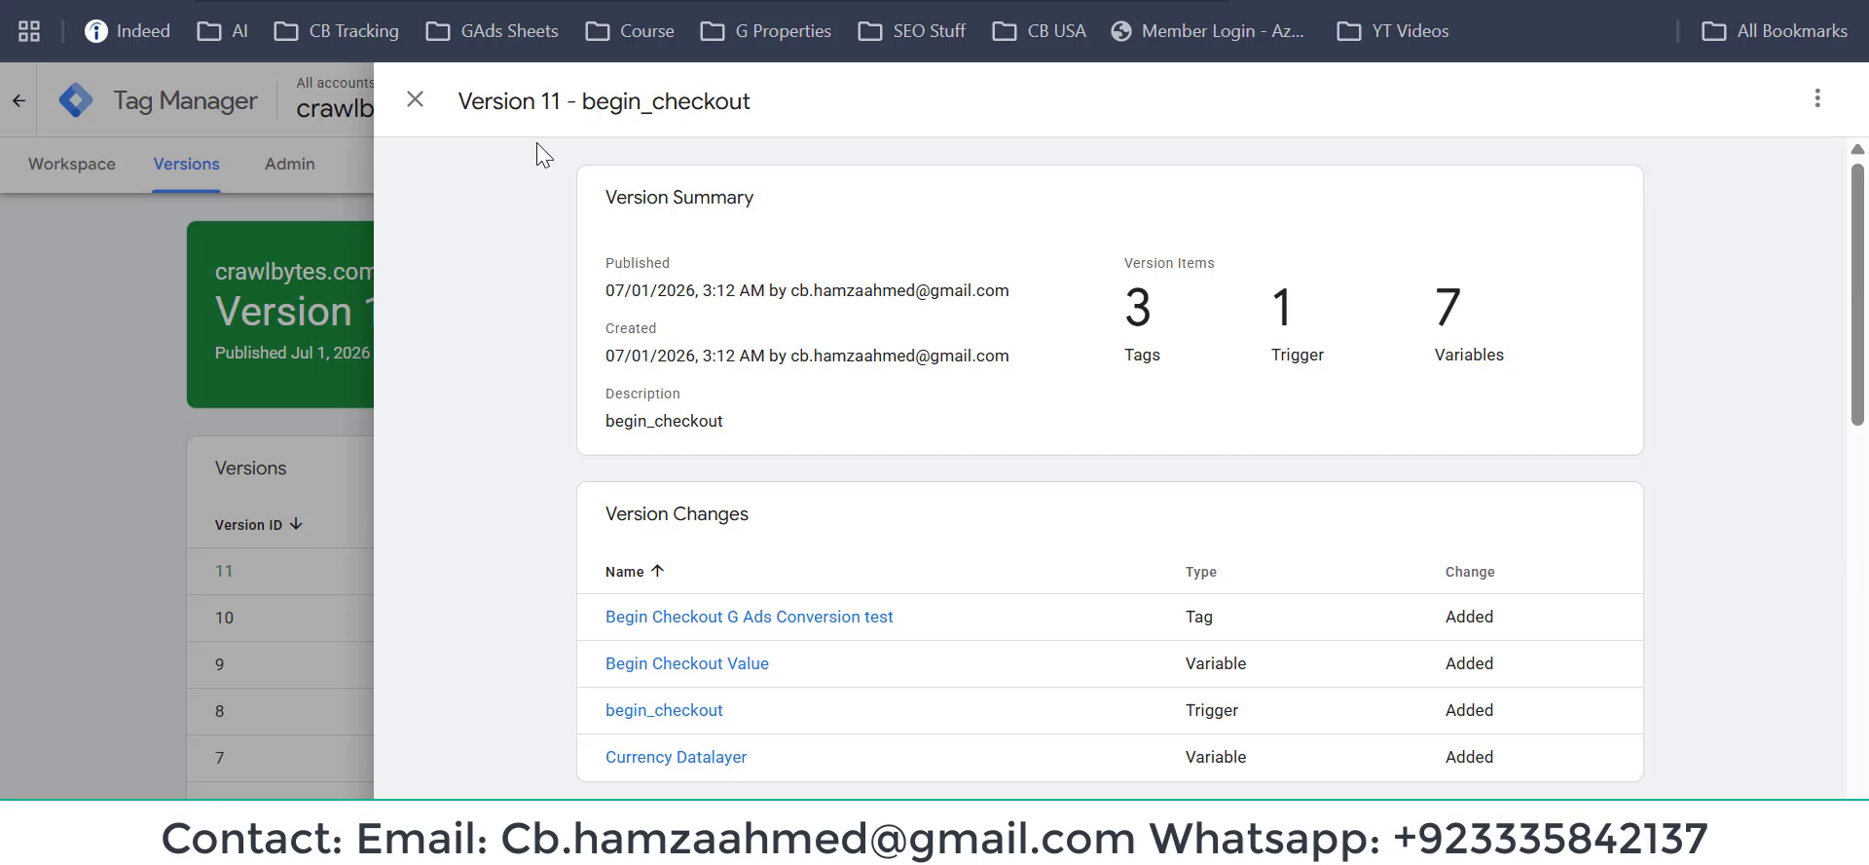
Close the published version's details in Tag Manager, return to the workspace and start a new preview session.
{"action": "left_click", "coordinate": [415, 98]}
{"action": "left_click", "coordinate": [44, 170]}
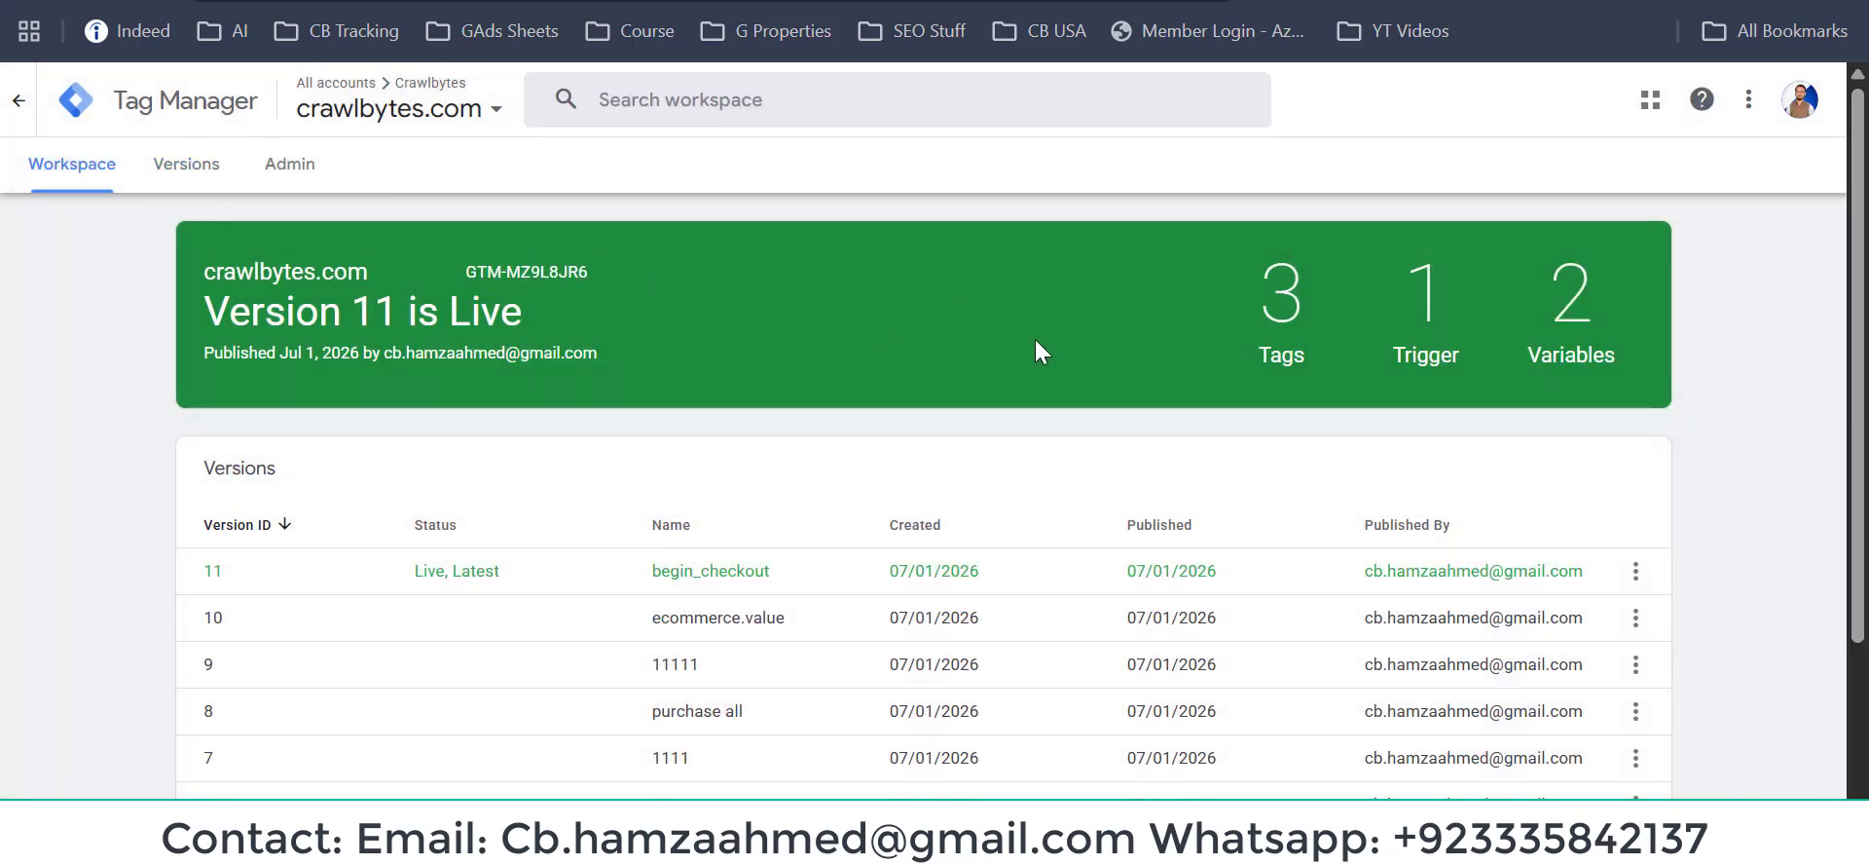
{"action": "left_click", "coordinate": [67, 175]}
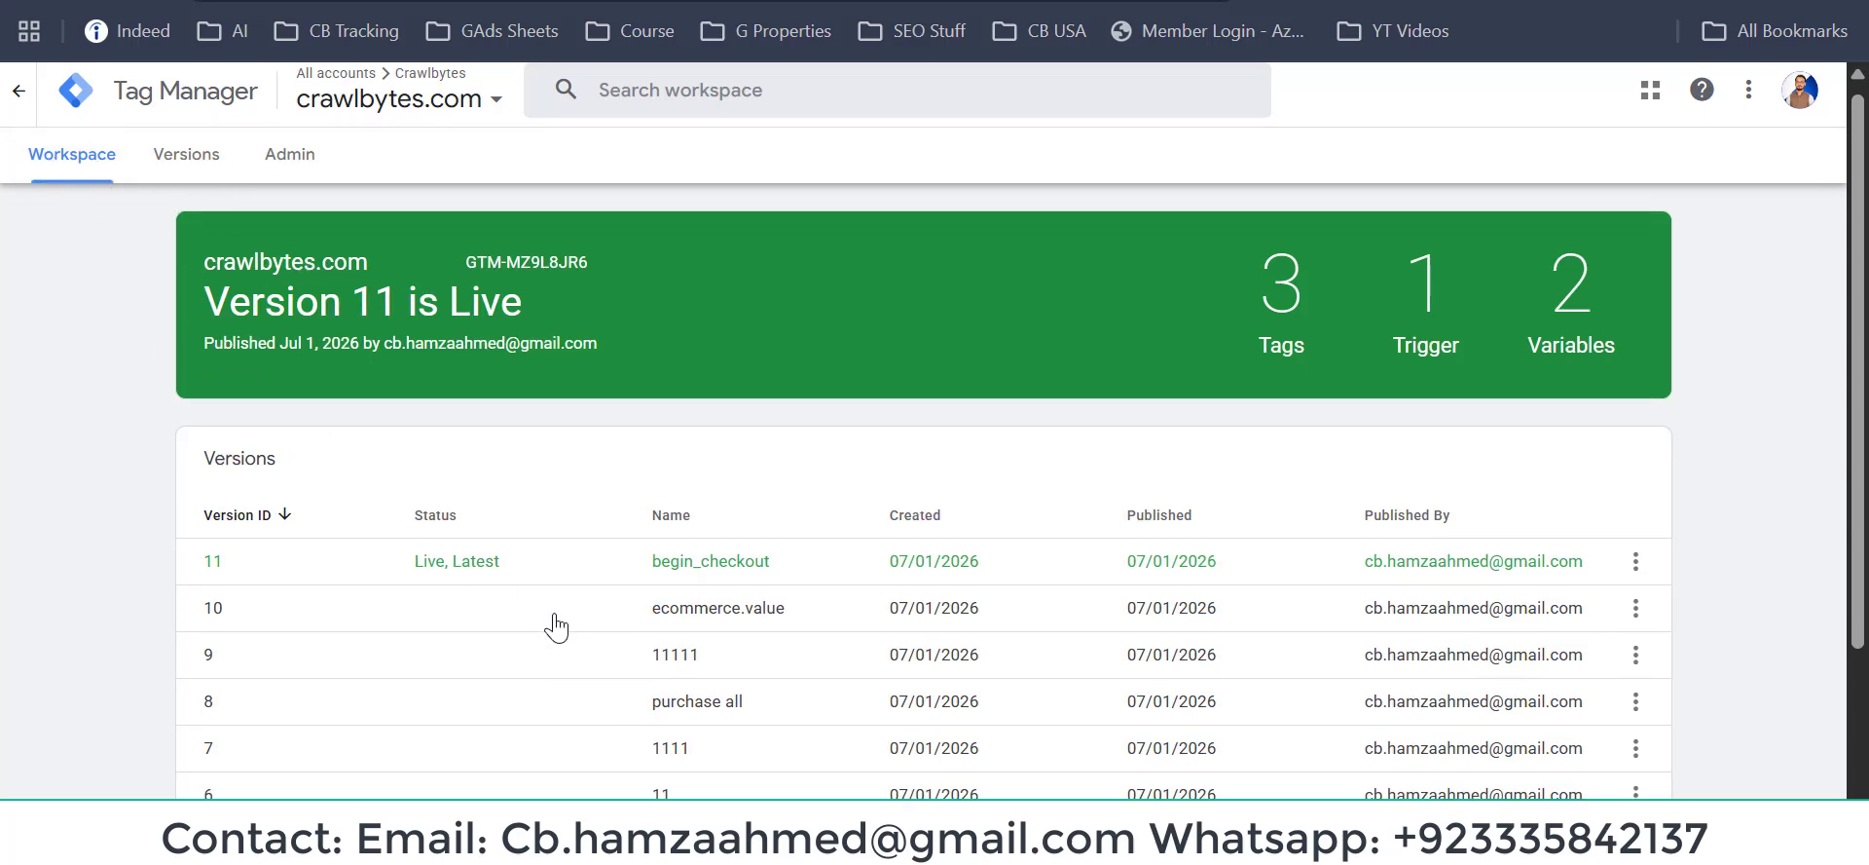
{"action": "scroll", "coordinate": [551, 623], "scroll_direction": "down", "scroll_amount": 3}
{"action": "scroll", "coordinate": [551, 623], "scroll_direction": "up", "scroll_amount": 3}
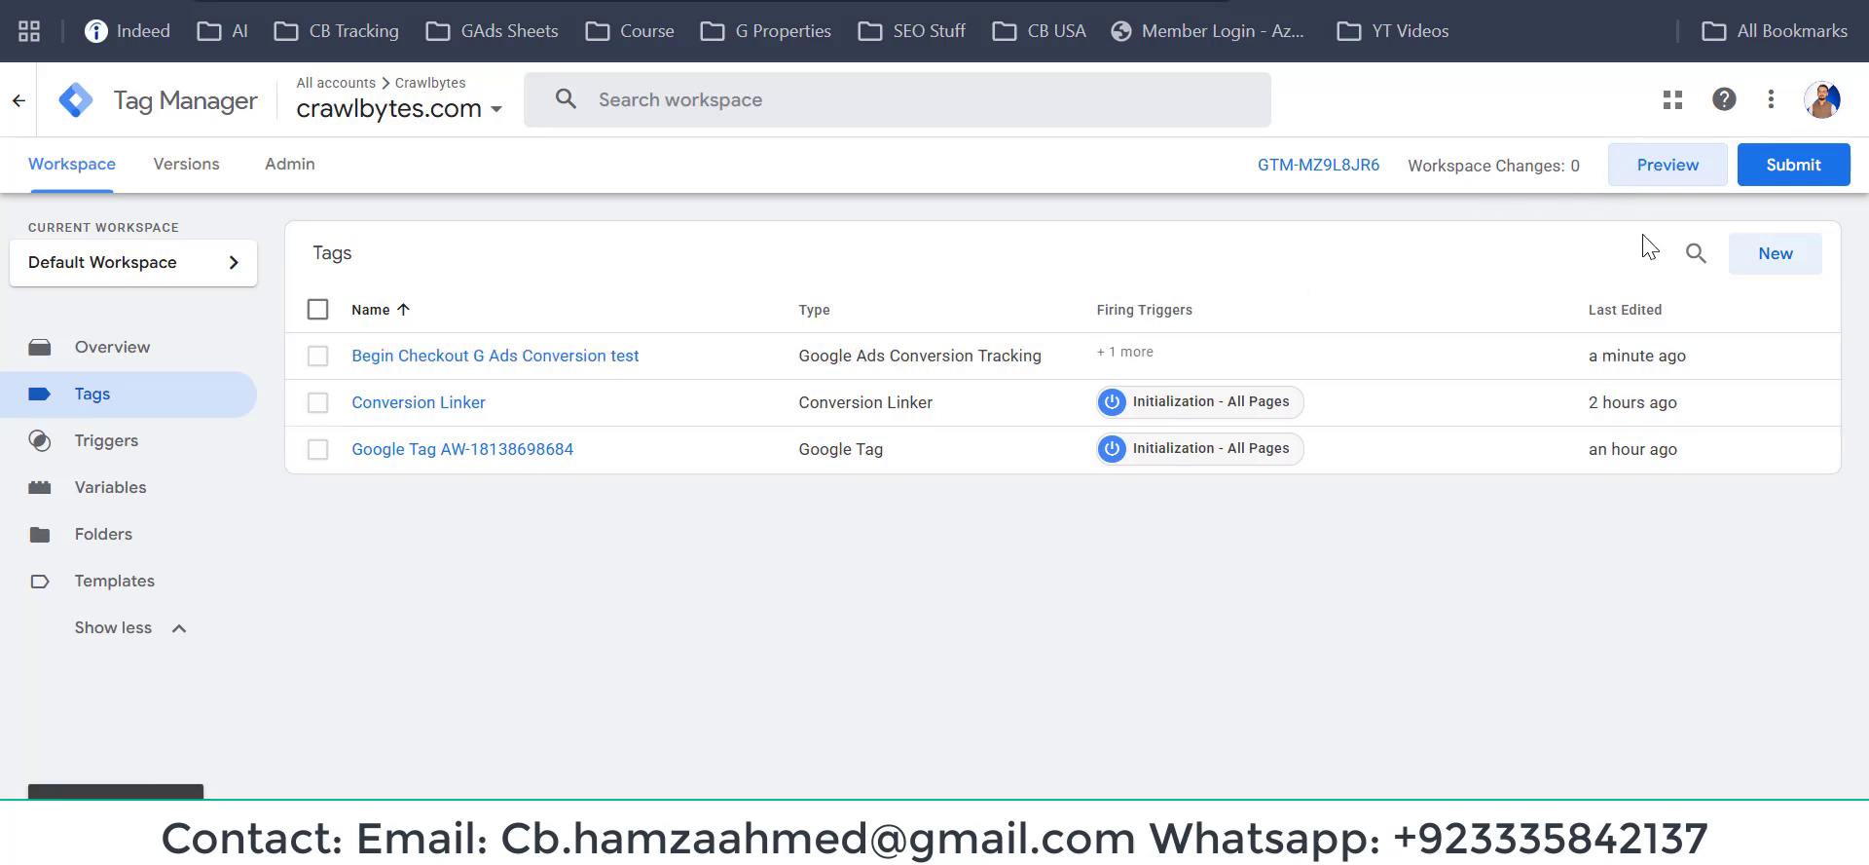
{"action": "left_click", "coordinate": [1669, 165]}
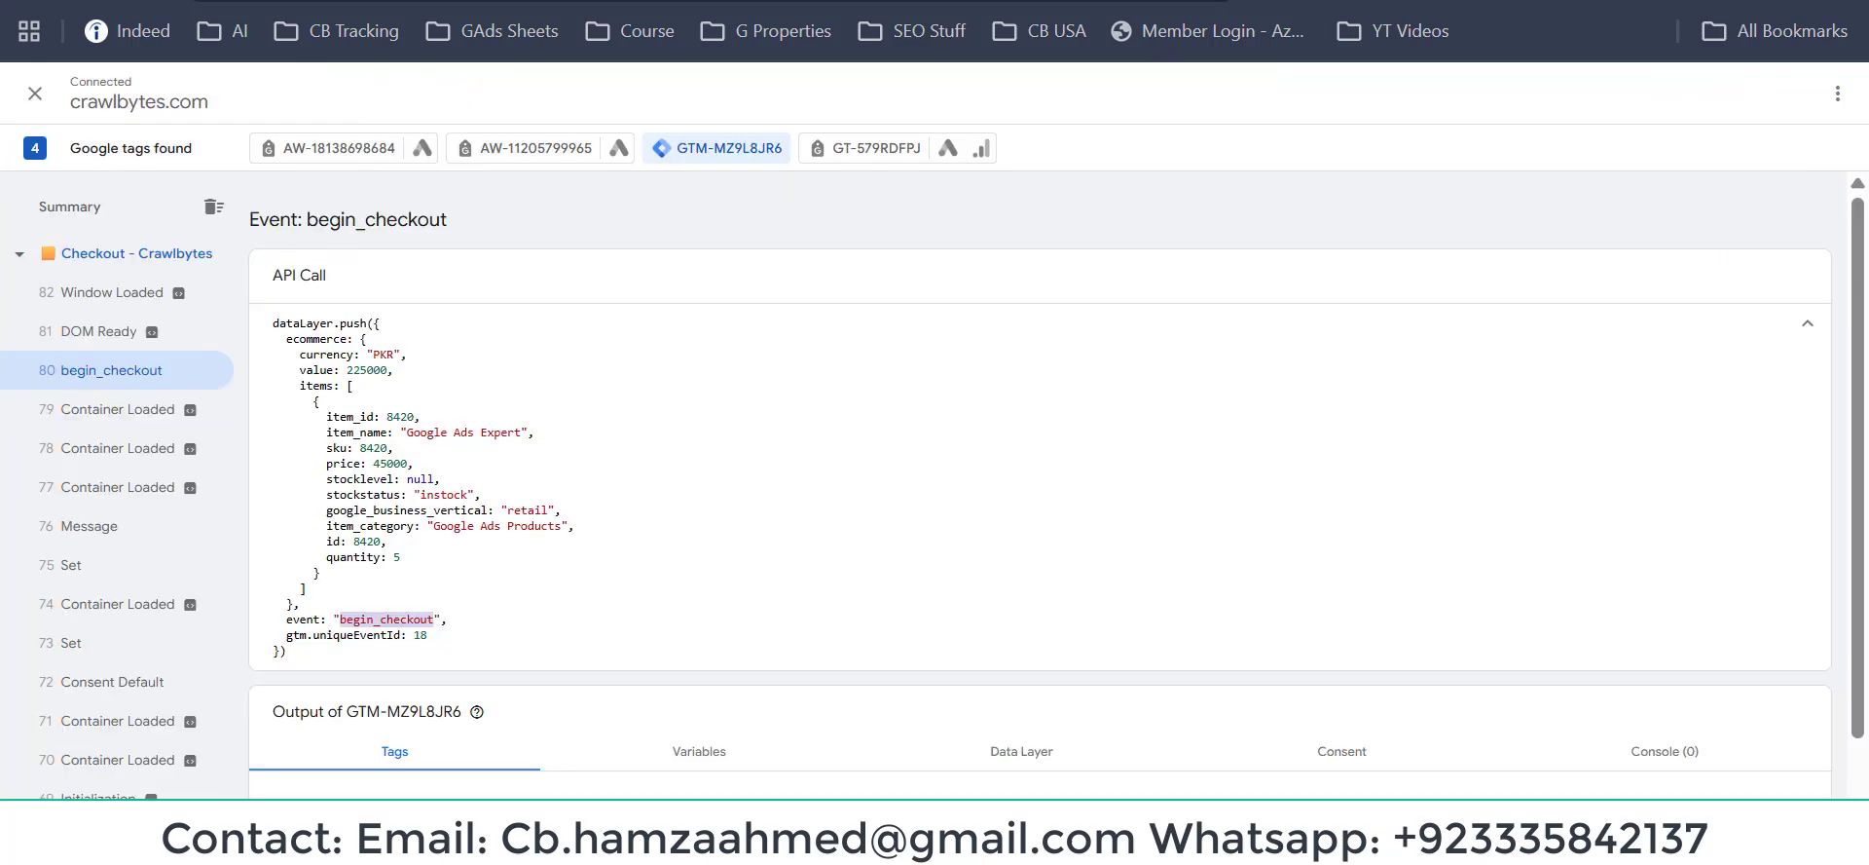
Close the old Tag Assistant preview tabs and the leftover Tag Manager versions page, leaving the site where prompted.
{"action": "key", "text": "ctrl+w"}
{"action": "left_click", "coordinate": [1068, 164]}
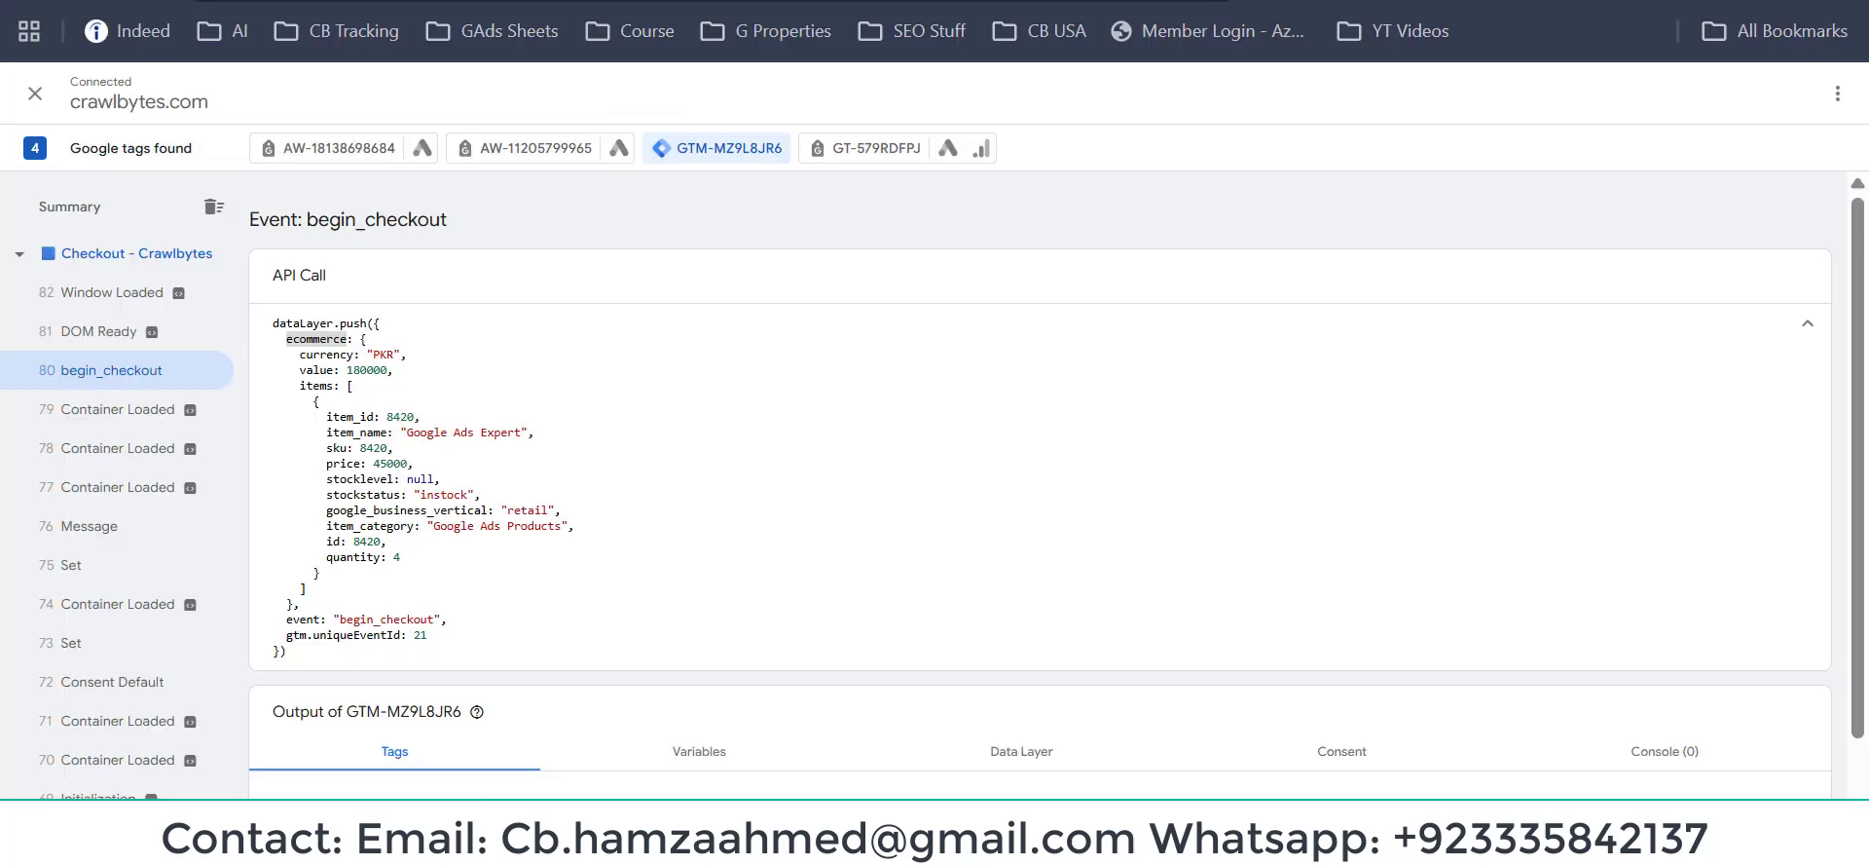
{"action": "key", "text": "ctrl+w"}
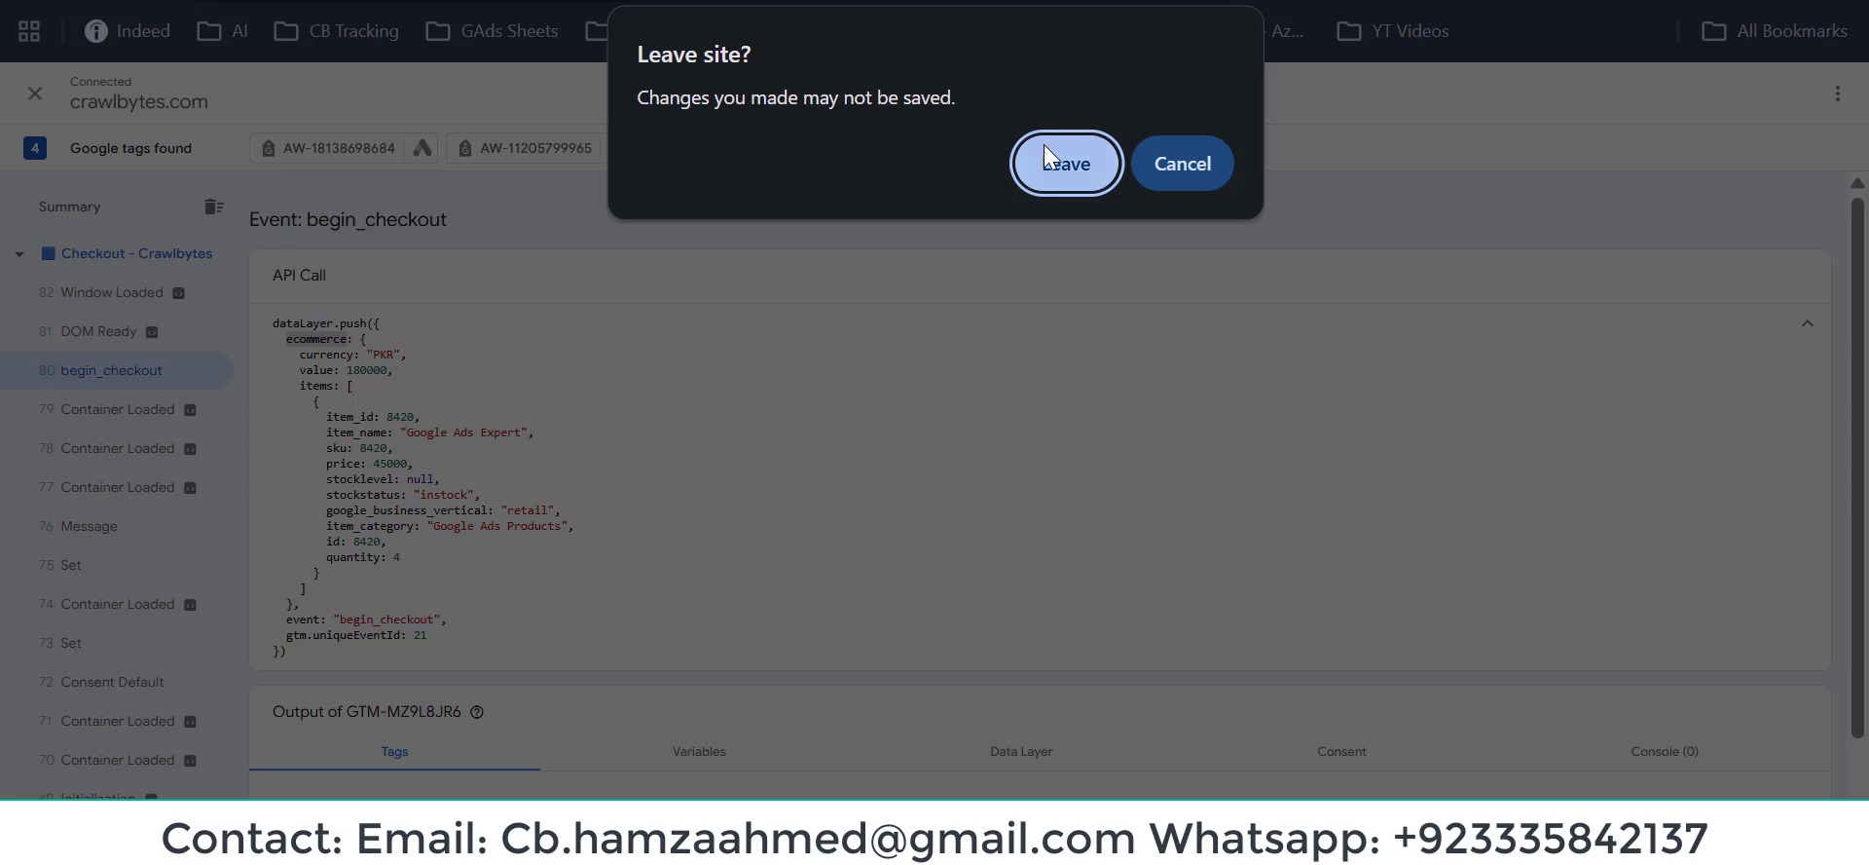
{"action": "left_click", "coordinate": [1061, 163]}
{"action": "key", "text": "ctrl+w"}
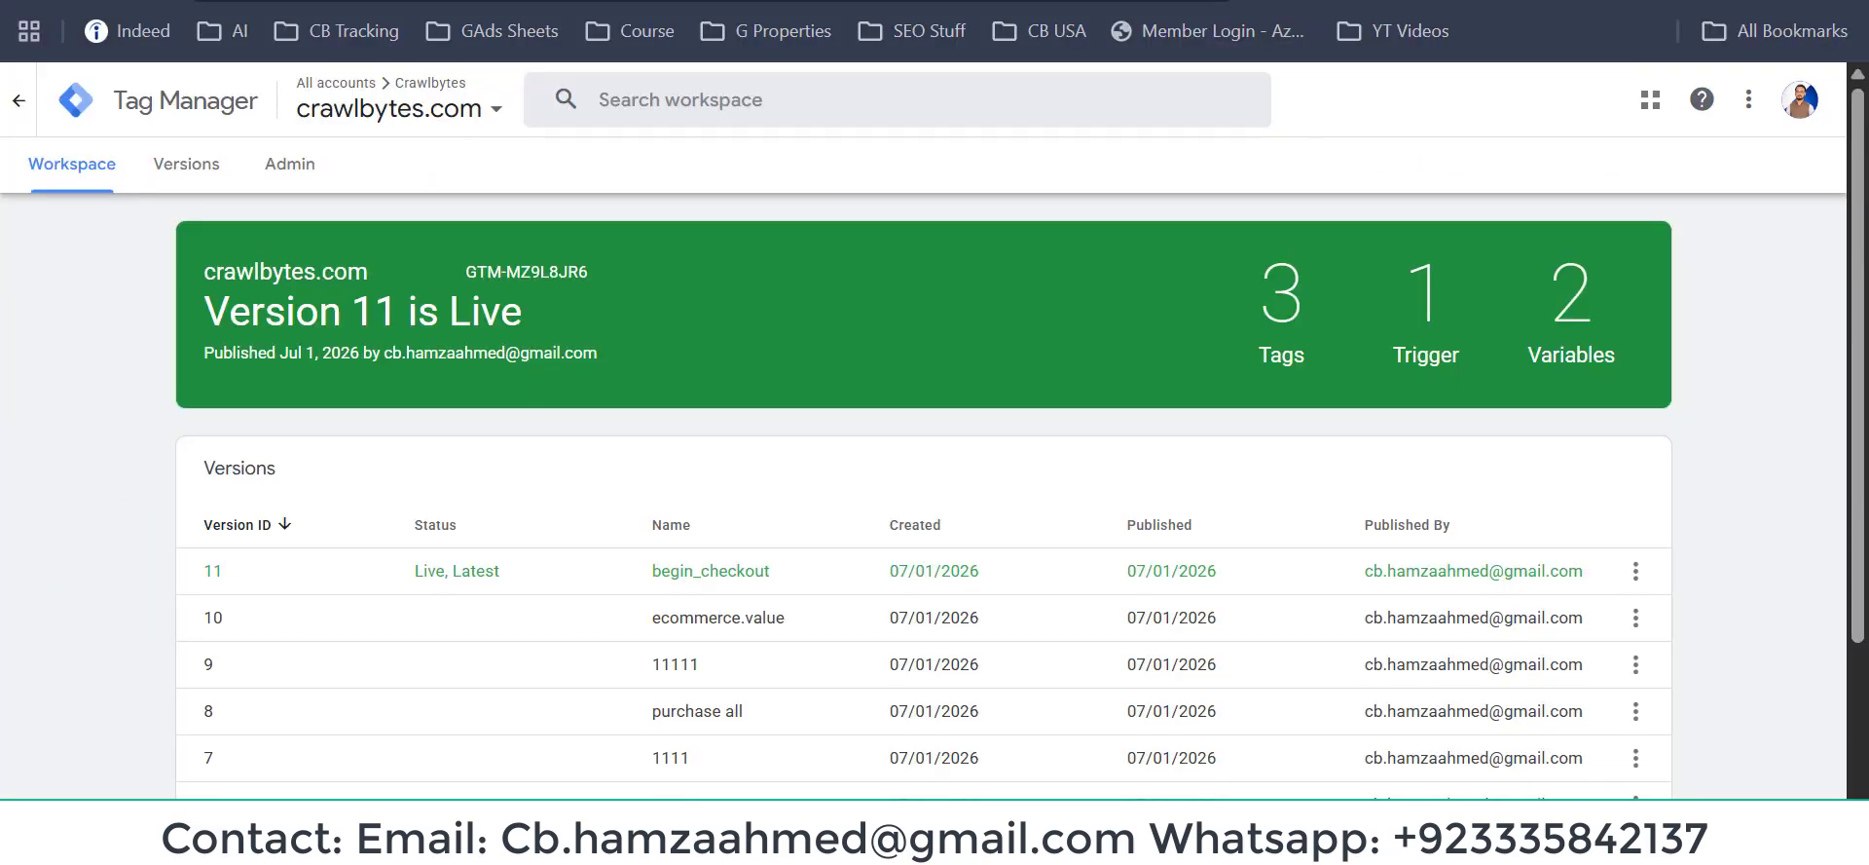
{"action": "key", "text": "ctrl+w"}
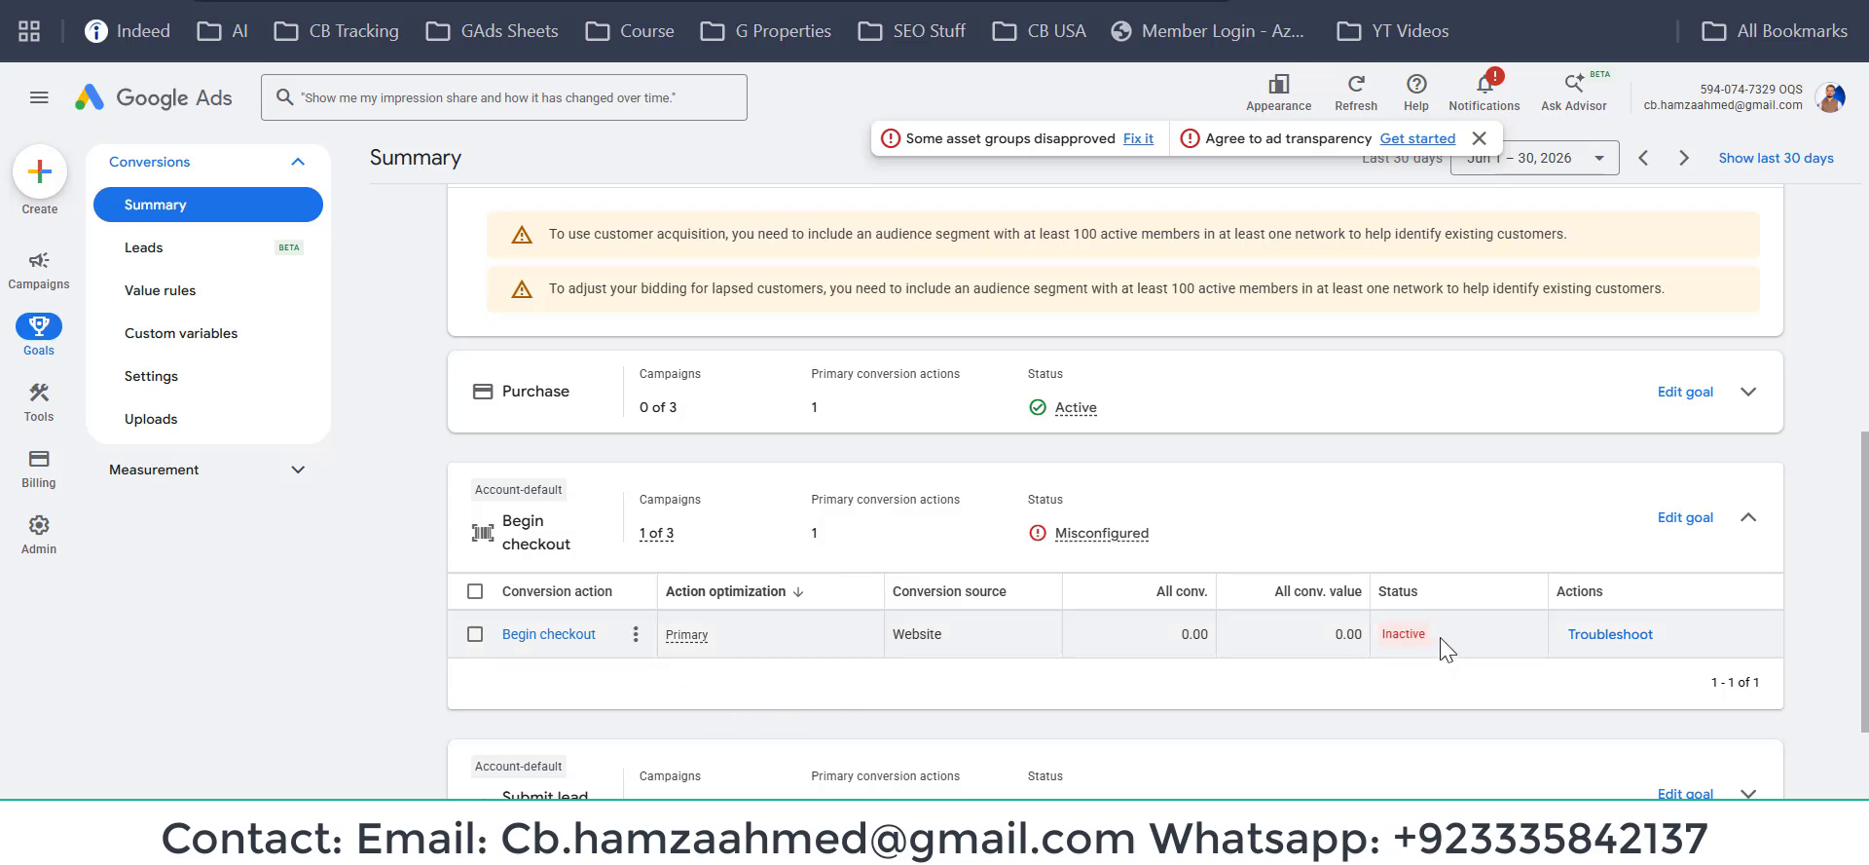
Check the container's version history in Tag Manager and reopen the Crawlbytes account's crawlbytes.com container from the accounts list.
{"action": "left_click_drag", "start_coordinate": [1299, 639], "coordinate": [379, 630]}
{"action": "left_click", "coordinate": [382, 628]}
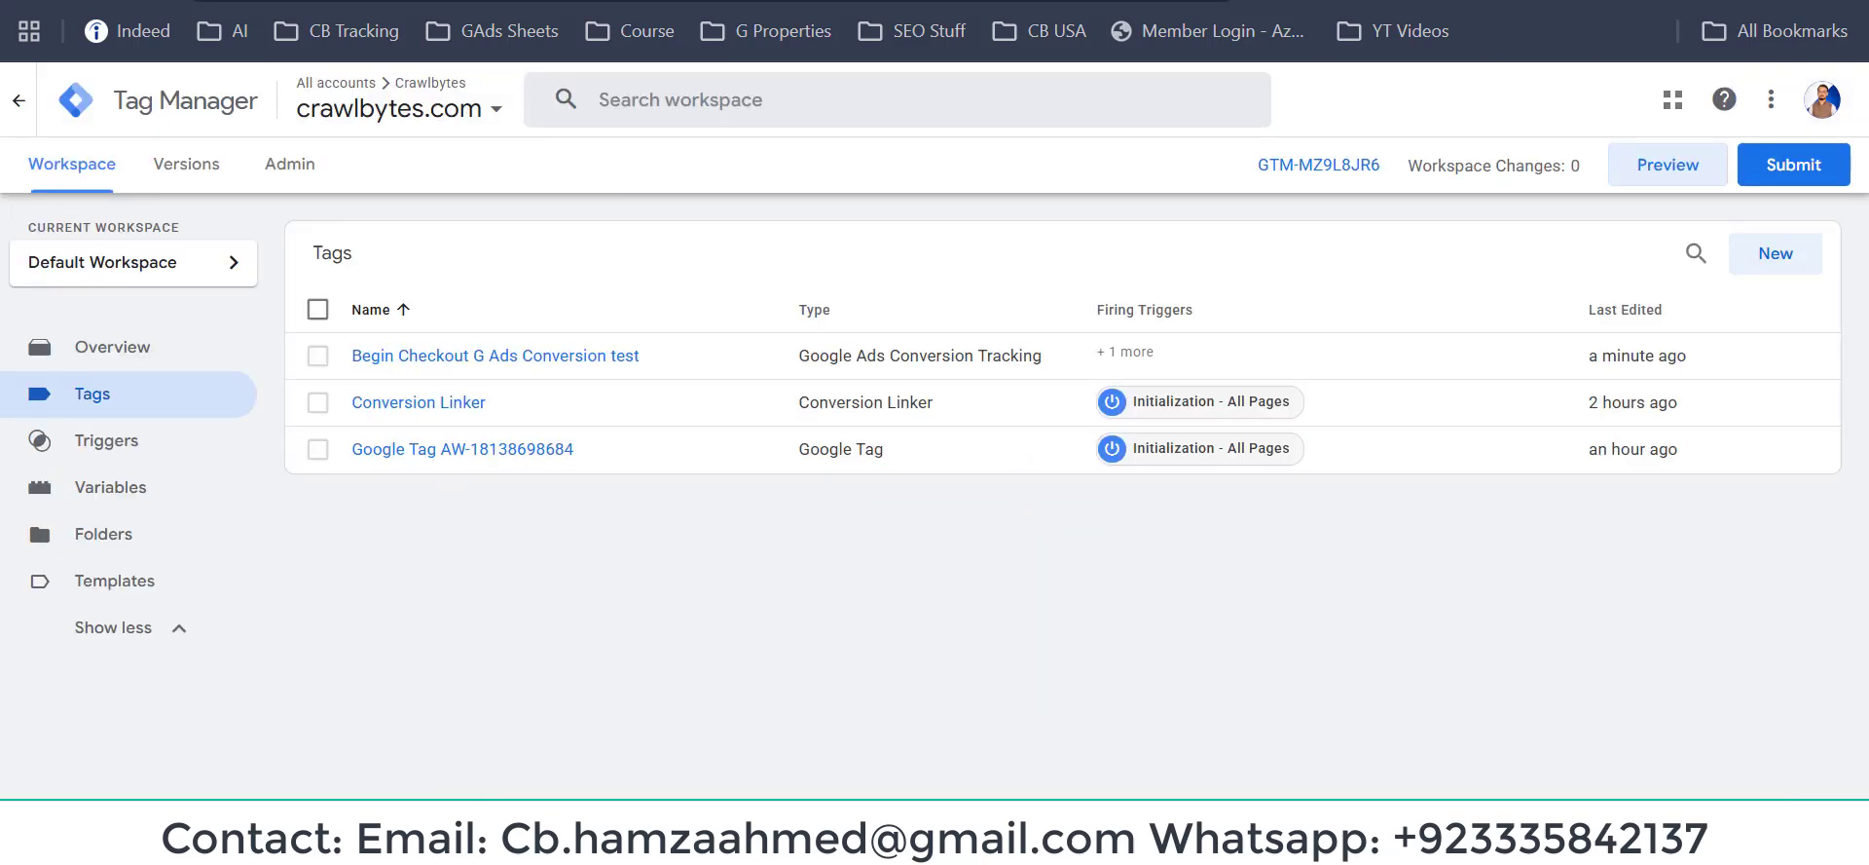
{"action": "left_click", "coordinate": [186, 164]}
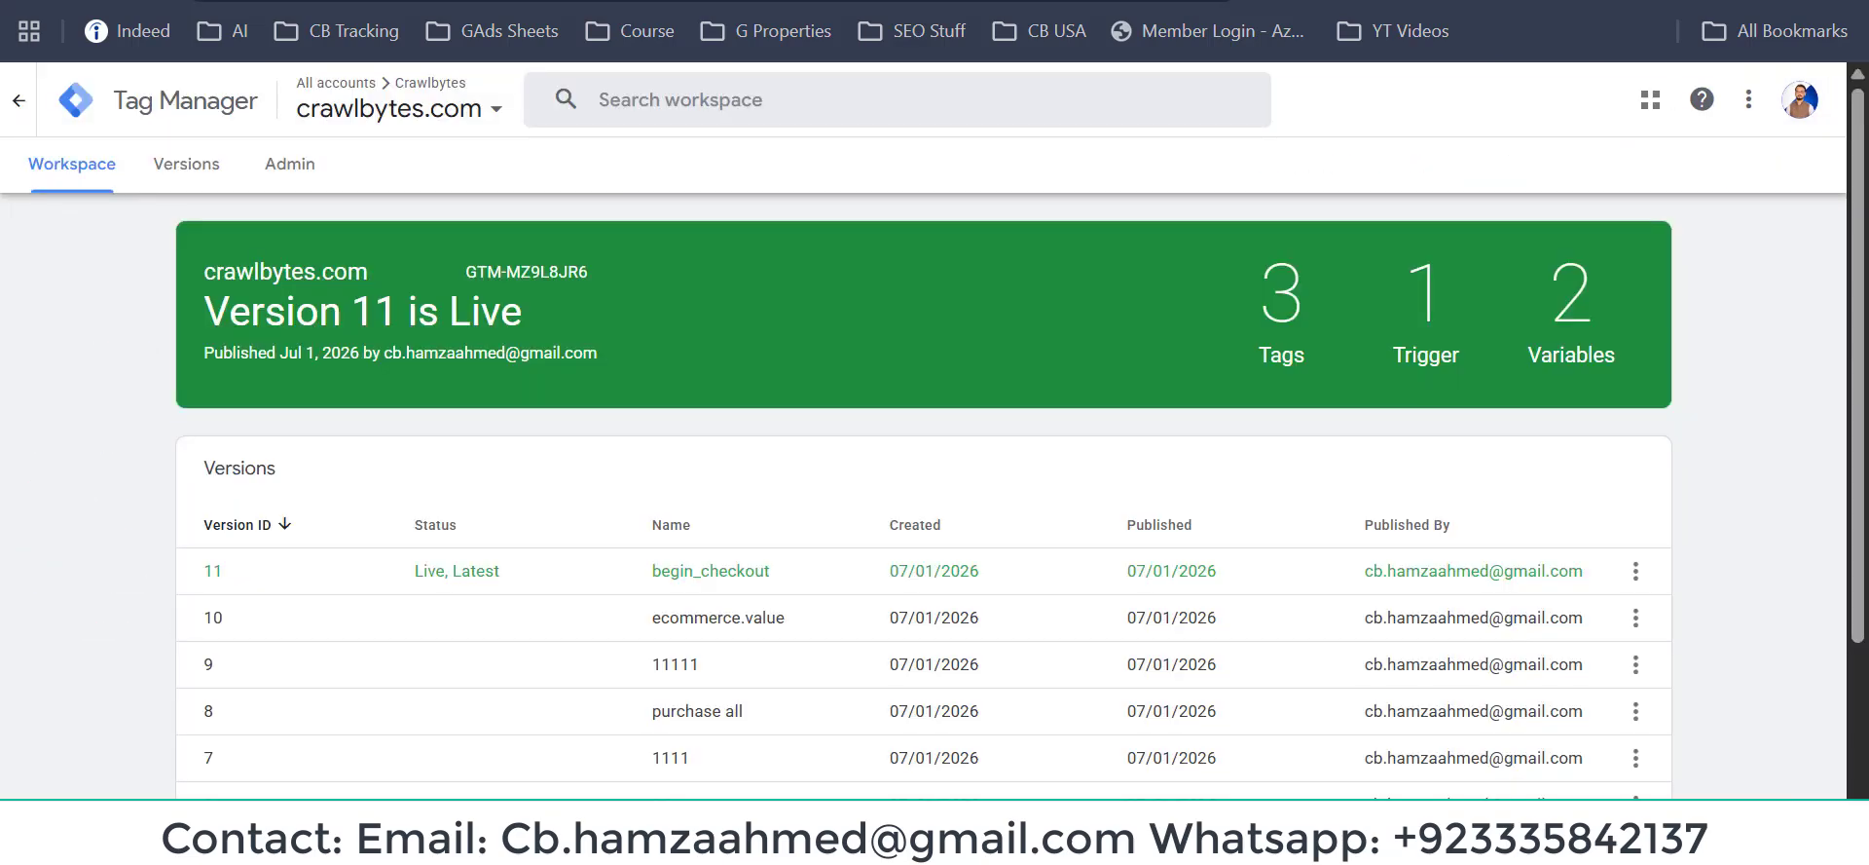
{"action": "left_click", "coordinate": [18, 101]}
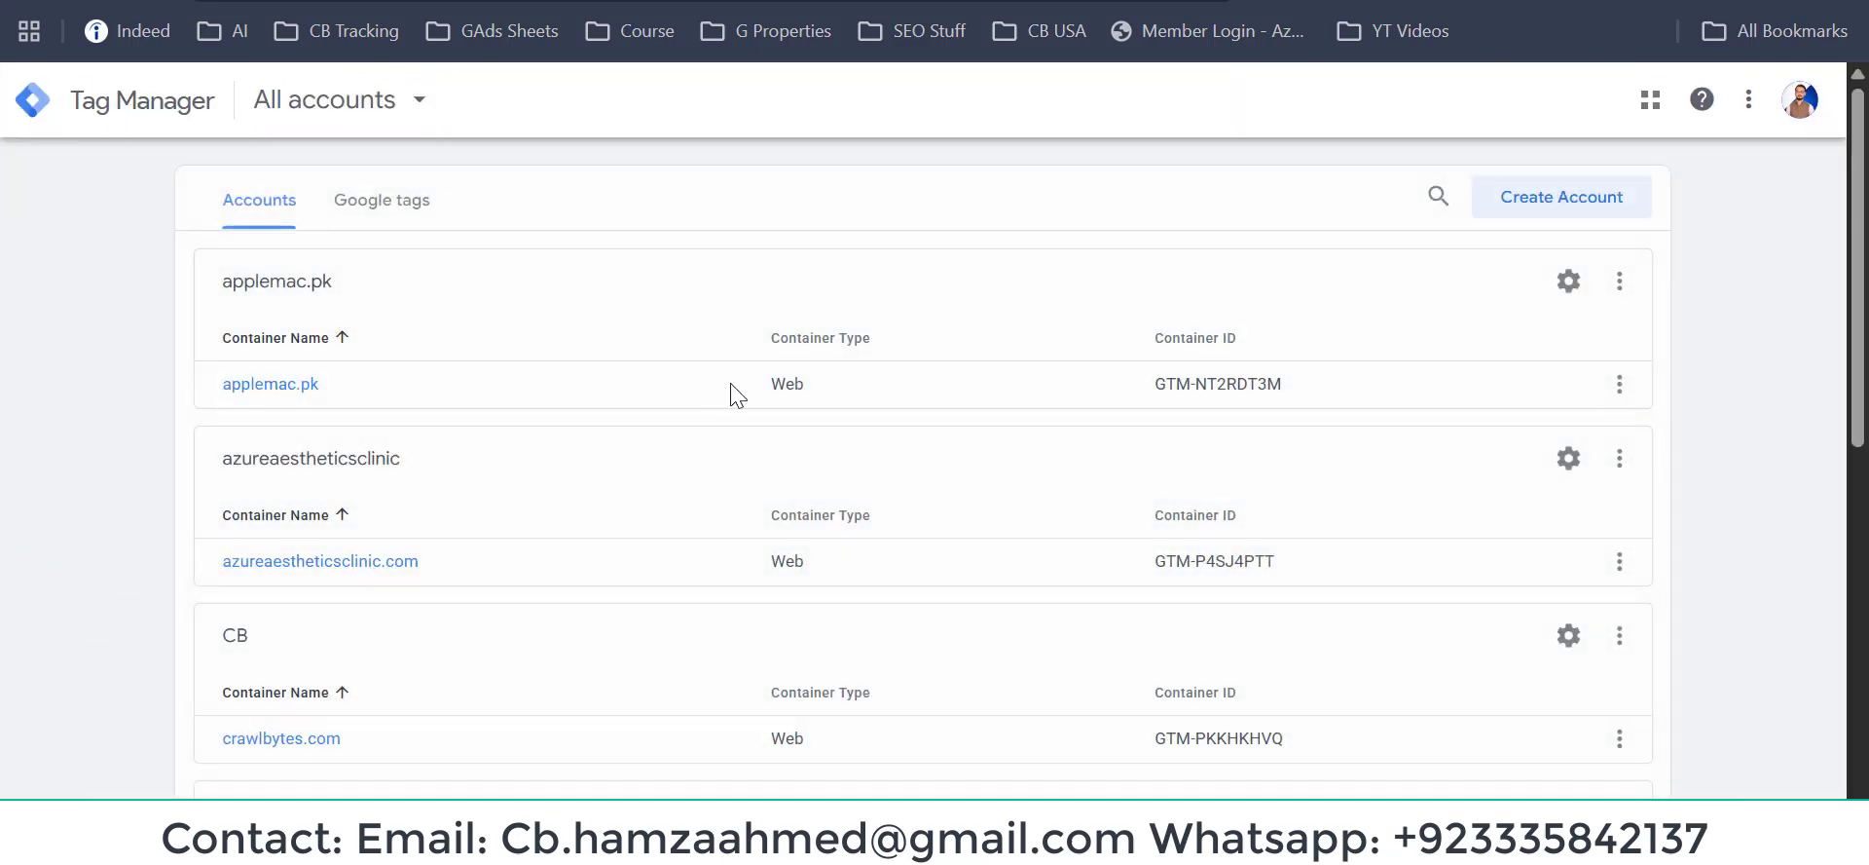
{"action": "scroll", "coordinate": [304, 592], "scroll_direction": "down", "scroll_amount": 3}
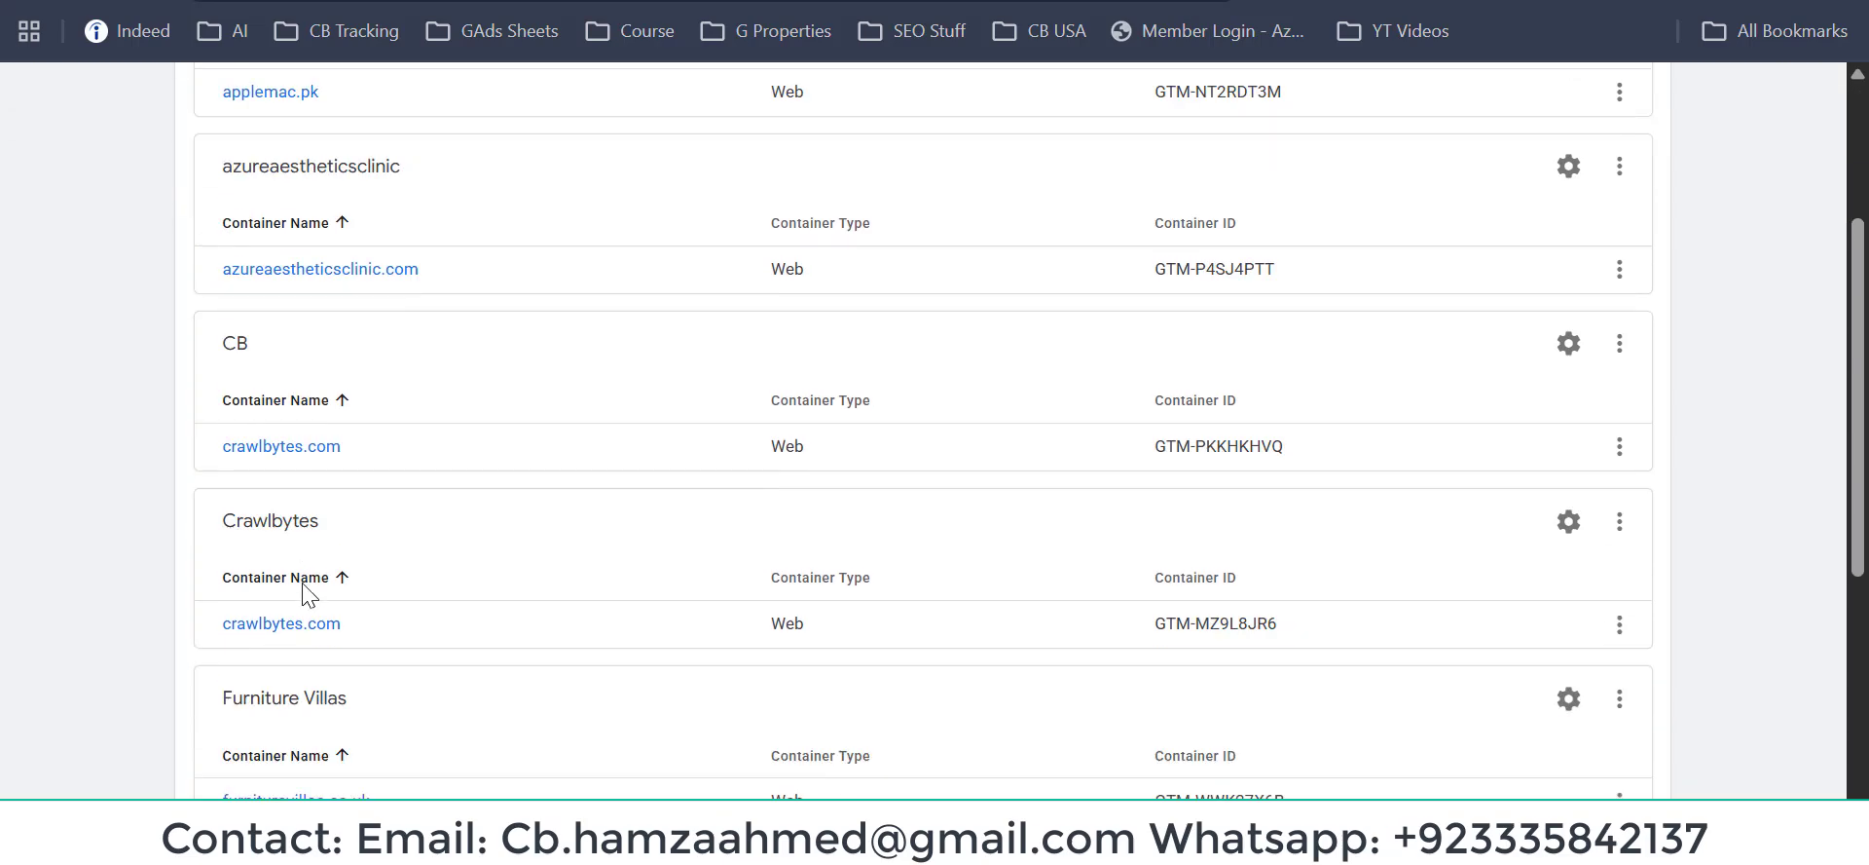
{"action": "left_click", "coordinate": [484, 615]}
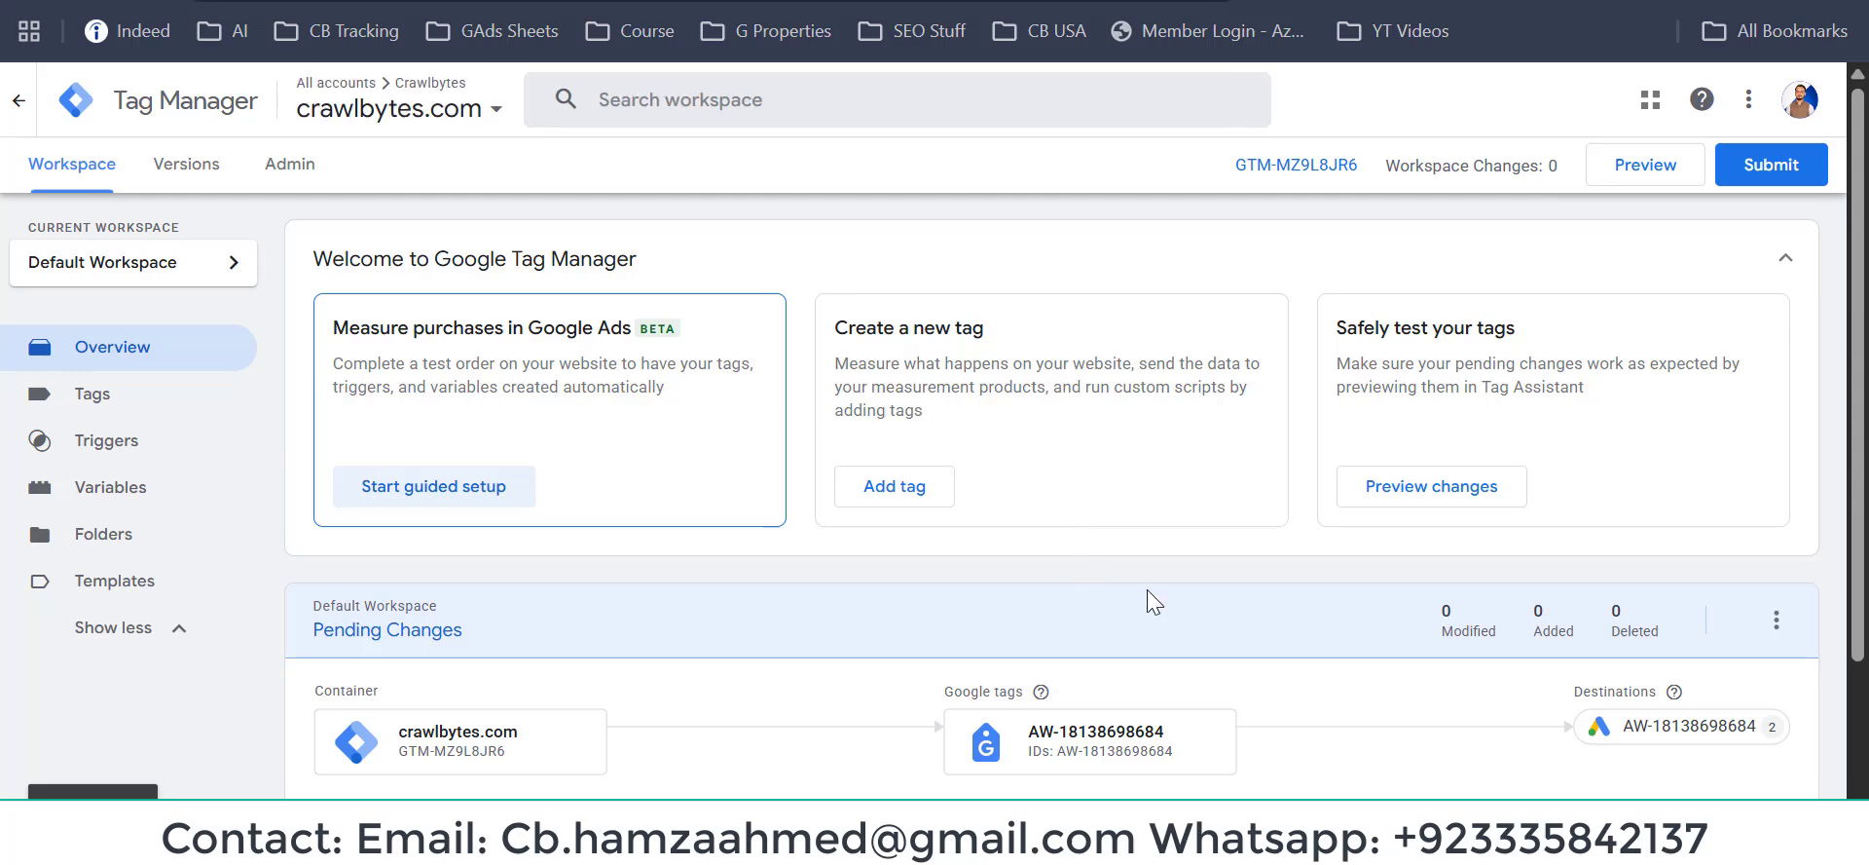
{"action": "scroll", "coordinate": [901, 613], "scroll_direction": "down", "scroll_amount": 2}
{"action": "scroll", "coordinate": [1013, 601], "scroll_direction": "up", "scroll_amount": 2}
{"action": "left_click", "coordinate": [1659, 173]}
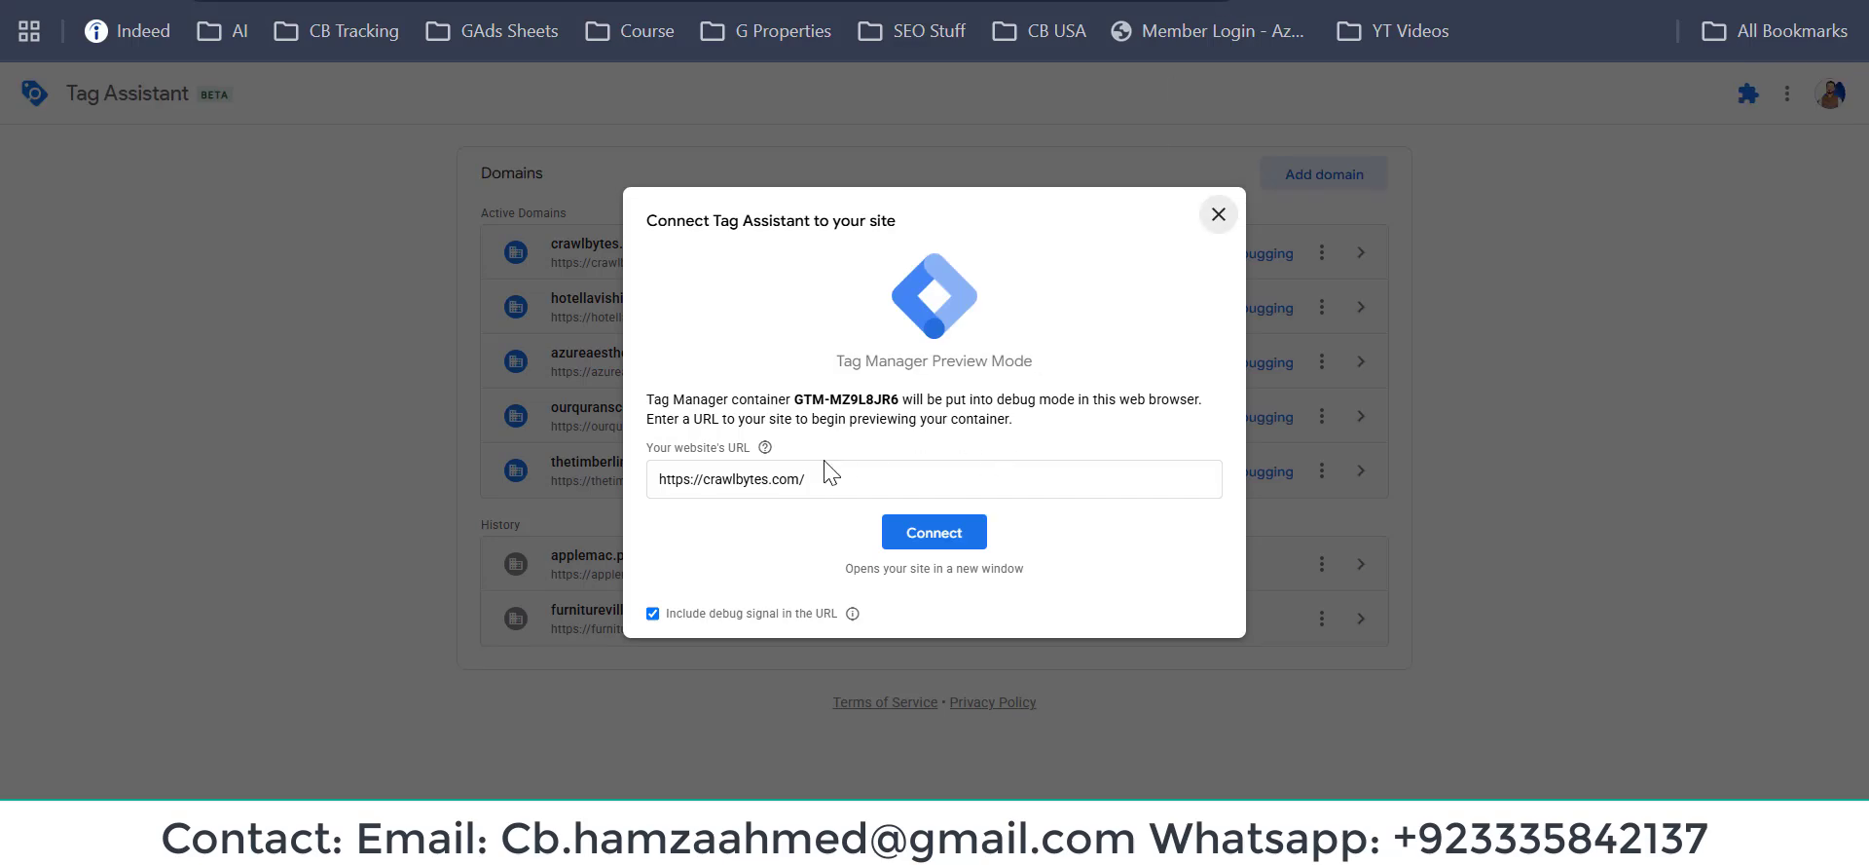
{"action": "left_click", "coordinate": [930, 536]}
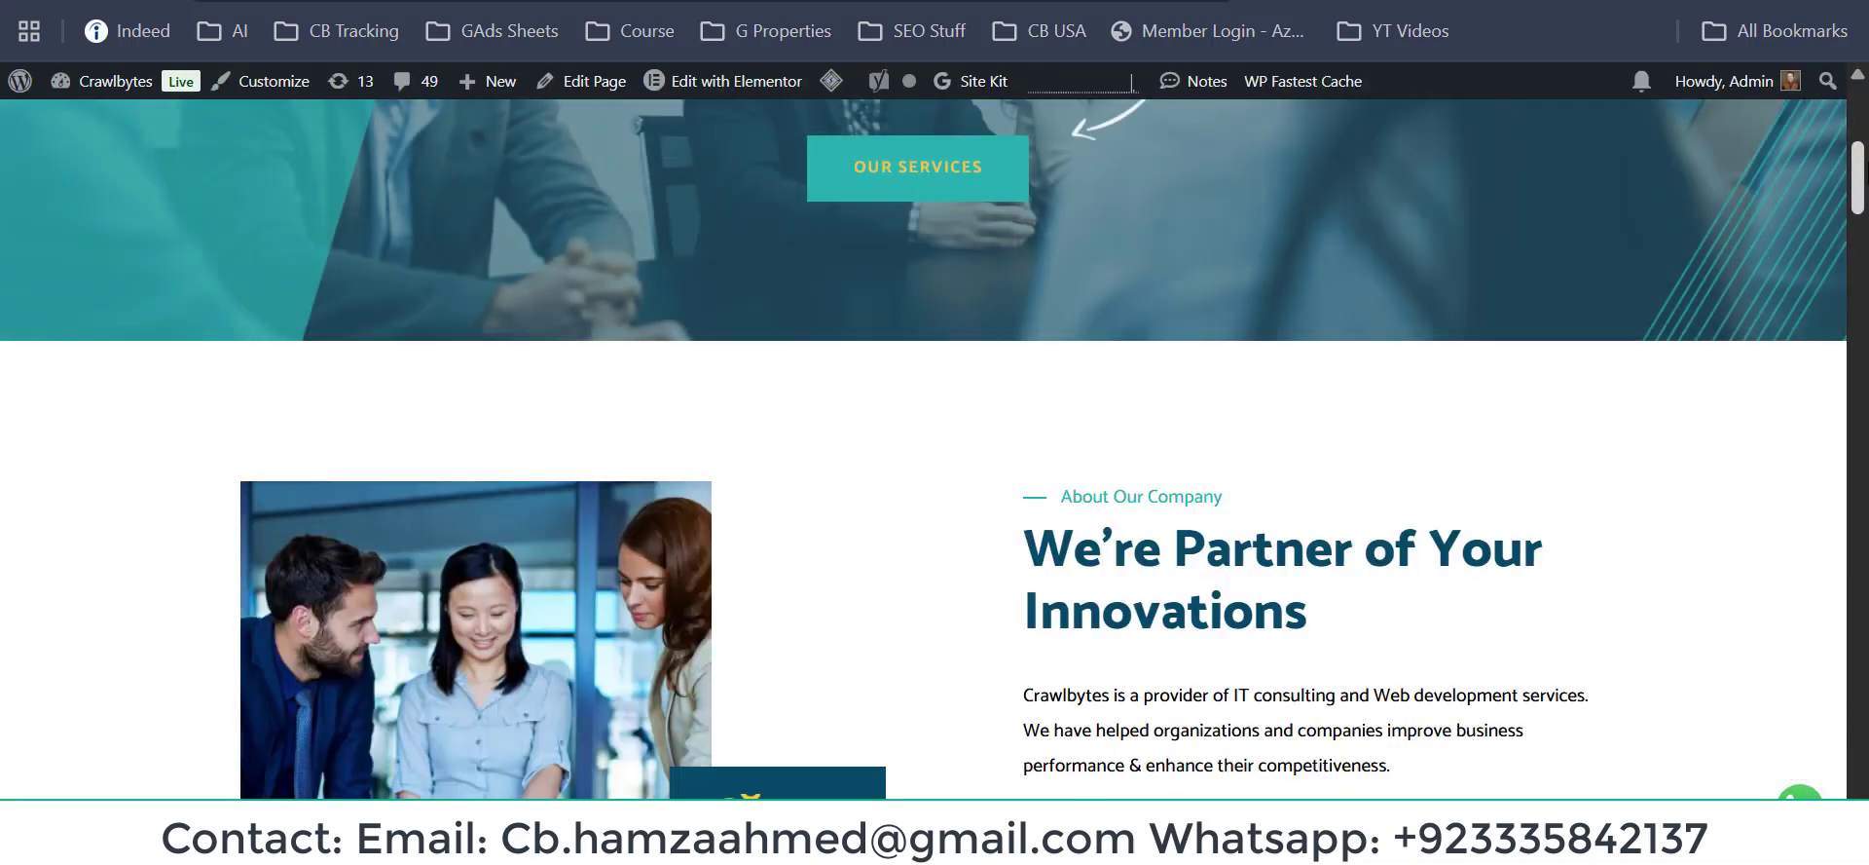
Open the Google Ads Product page from the site's footer and add Google Ads Expert to the cart.
{"action": "scroll", "coordinate": [1209, 473], "scroll_direction": "down", "scroll_amount": 15}
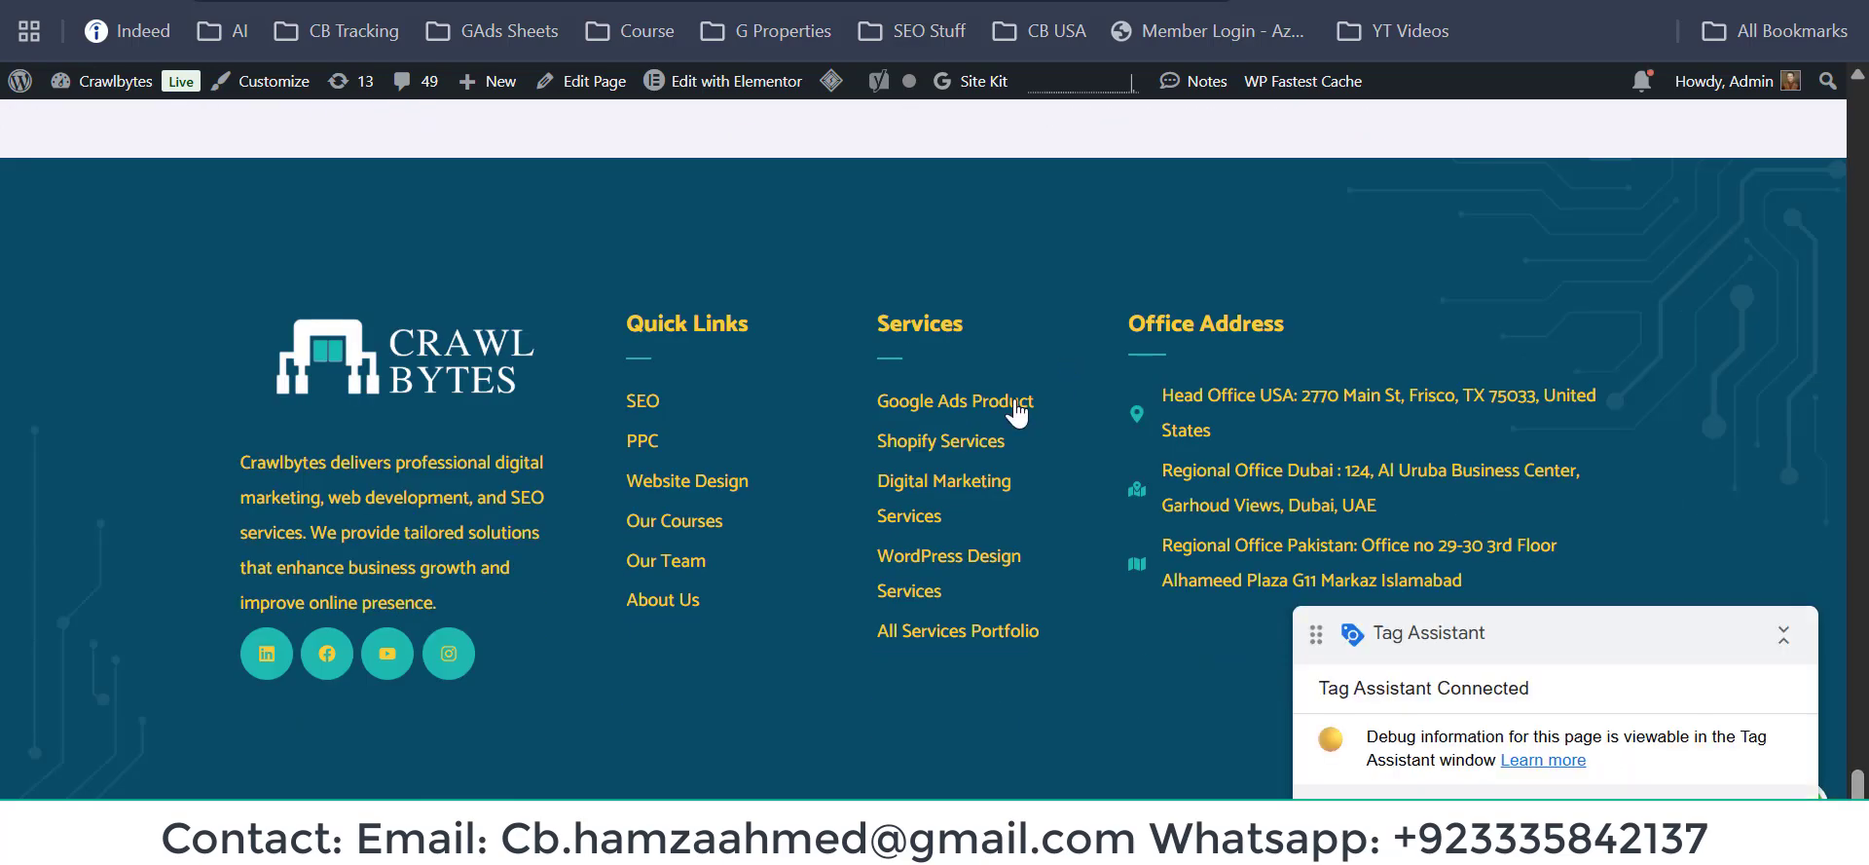
{"action": "left_click", "coordinate": [1015, 409]}
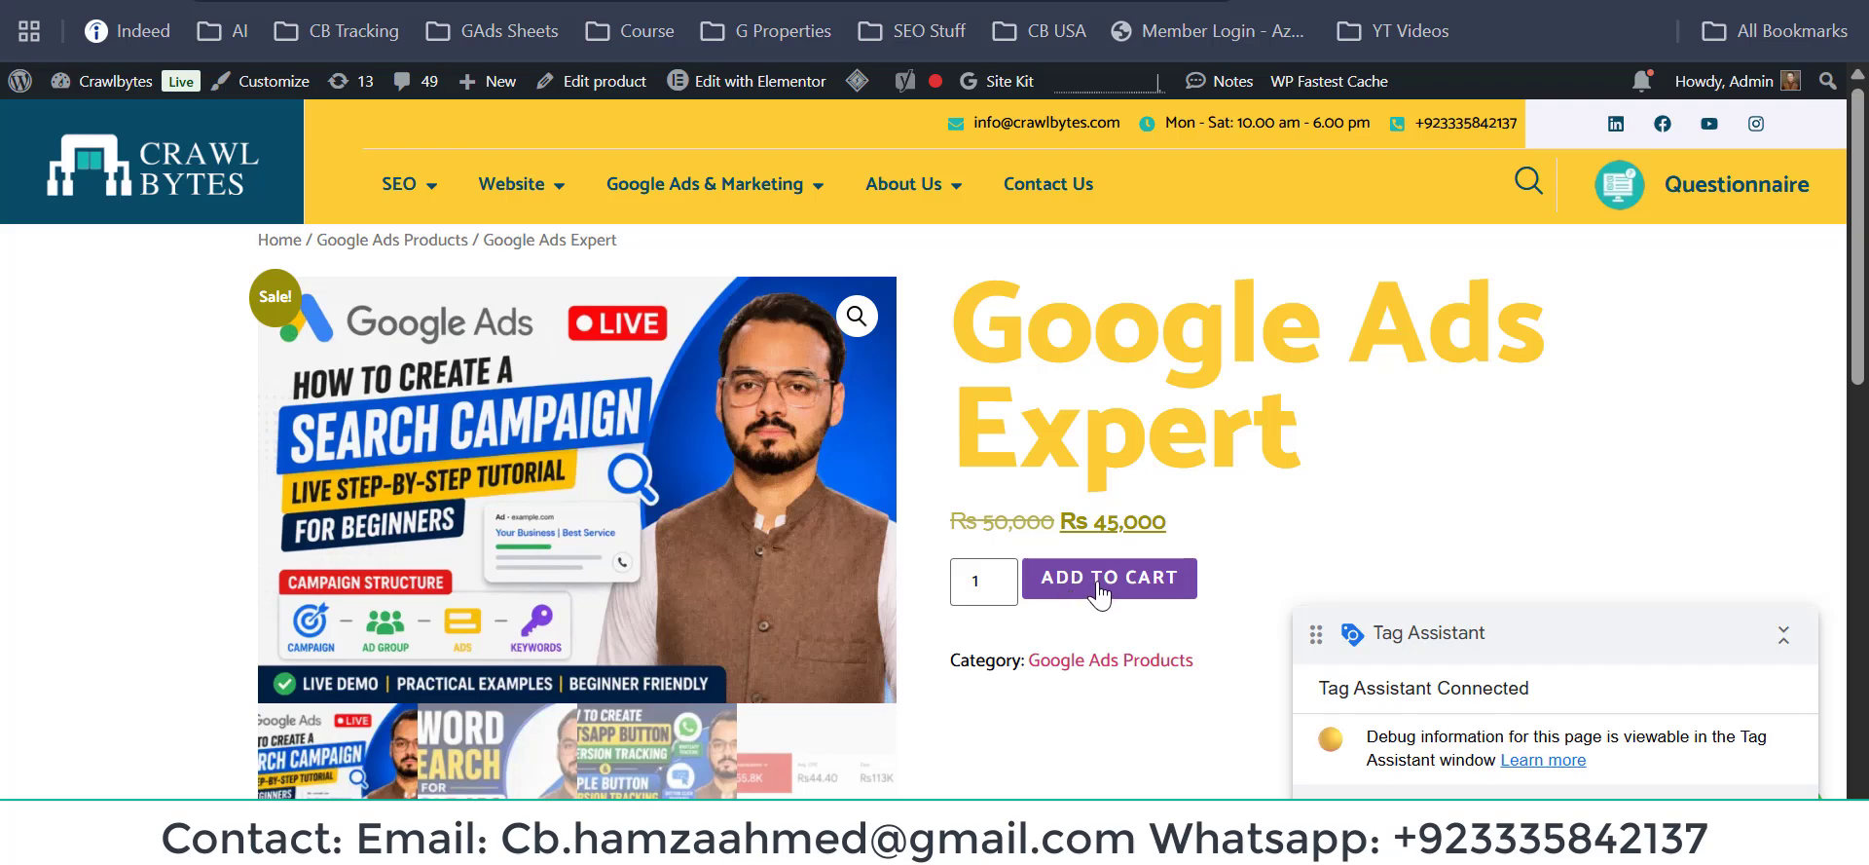
{"action": "left_click", "coordinate": [1101, 585]}
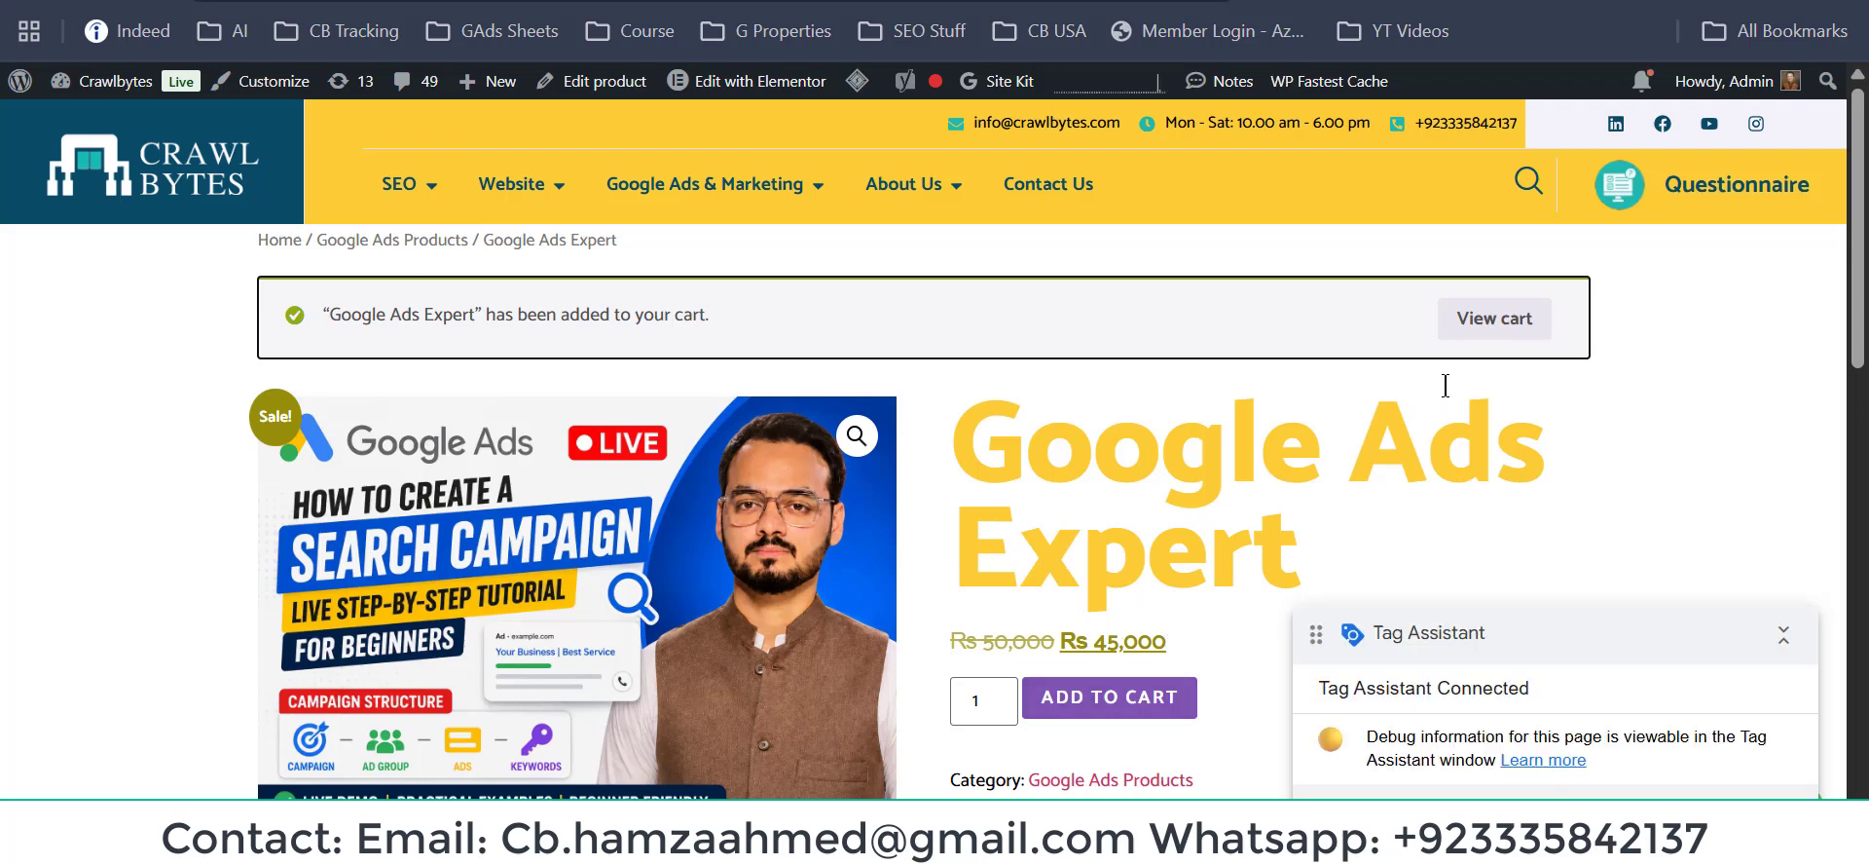
Check the event stream in Tag Assistant, return to the site and proceed from the cart to checkout.
{"action": "key", "text": "ctrl+shift+Tab"}
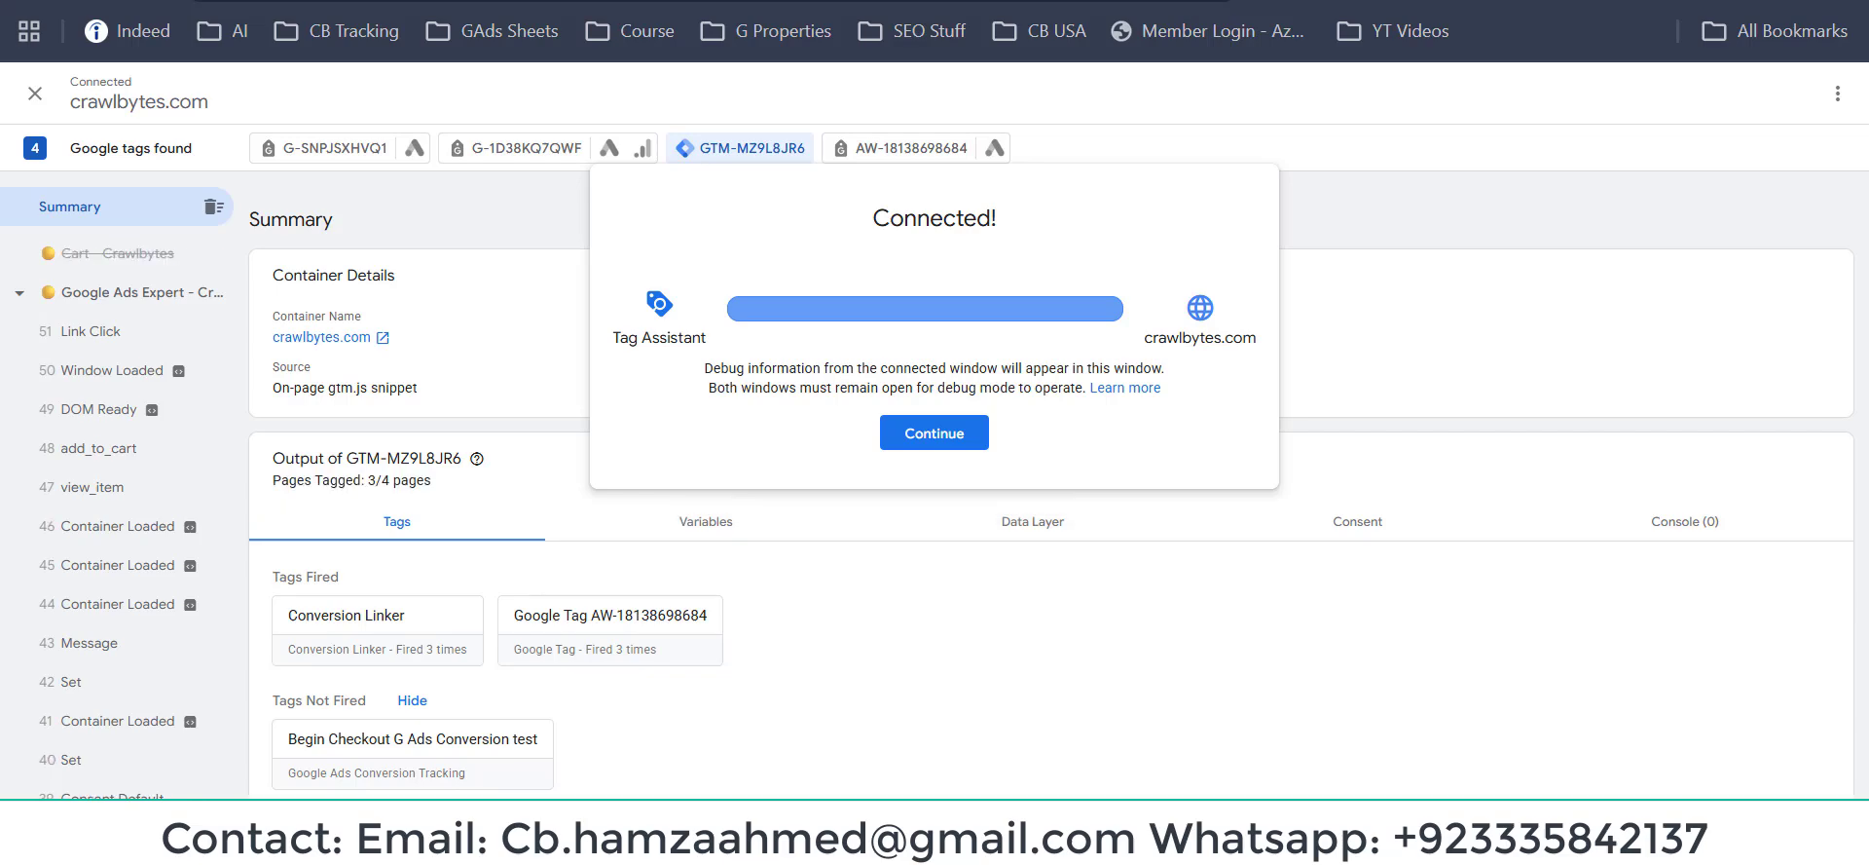
{"action": "key", "text": "ctrl+Tab"}
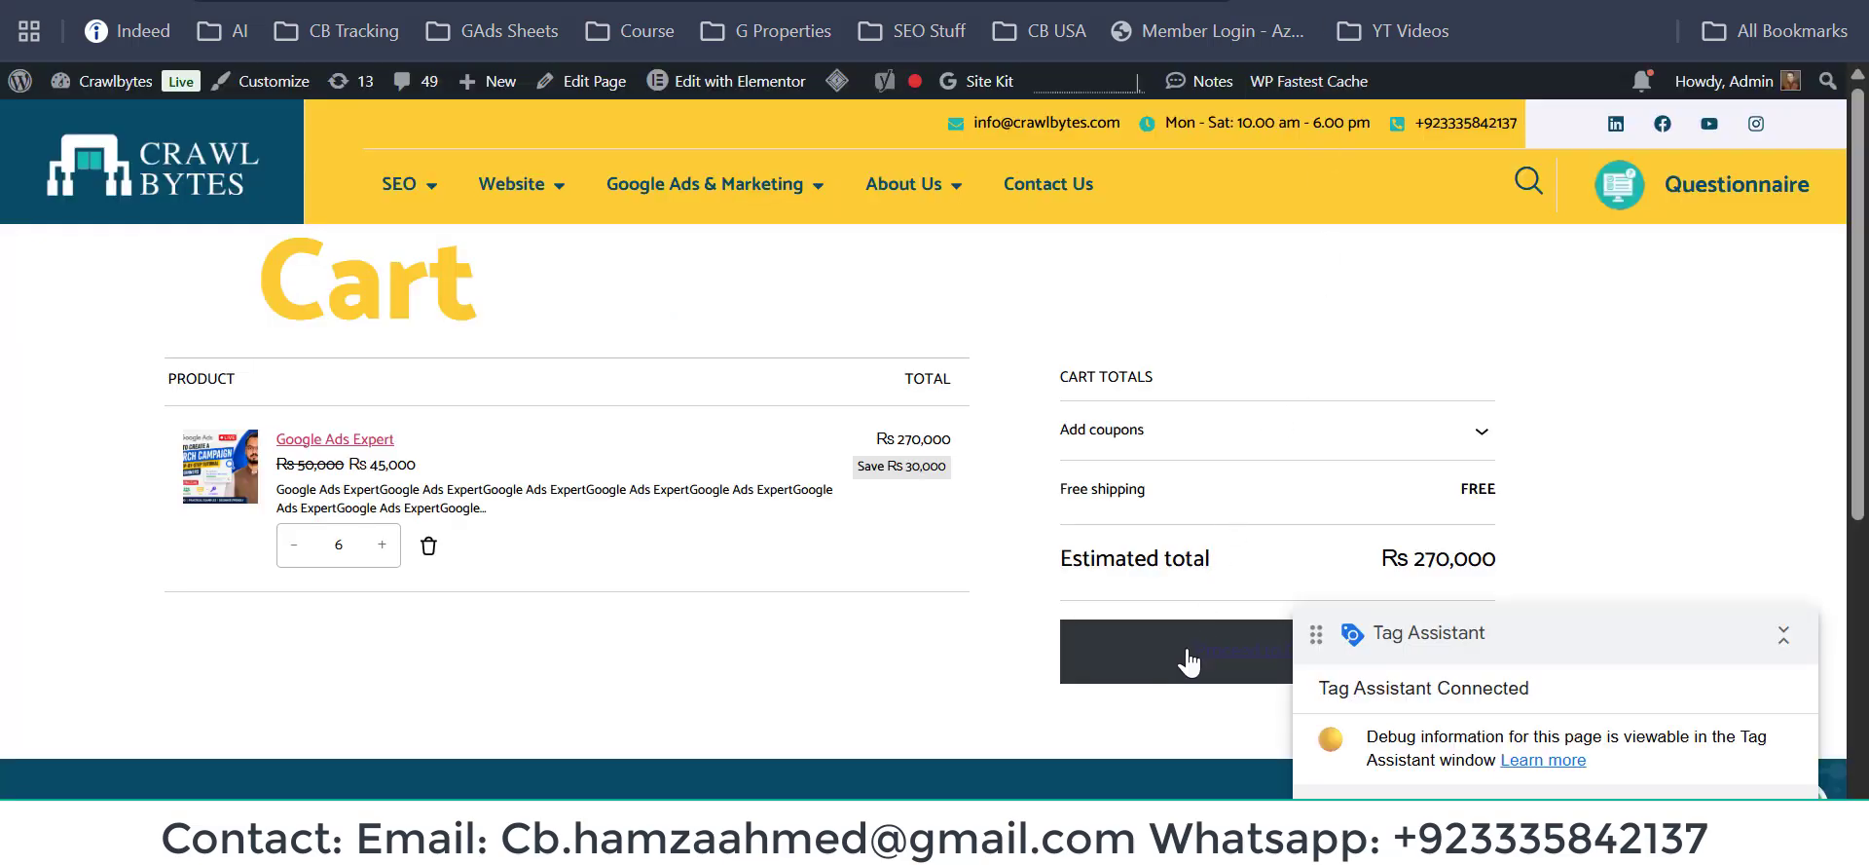
{"action": "left_click", "coordinate": [1190, 662]}
Inspect the begin_checkout event in Tag Assistant and expand all properties of the Begin Checkout G Ads Conversion test tag.
{"action": "key", "text": "ctrl+shift+Tab"}
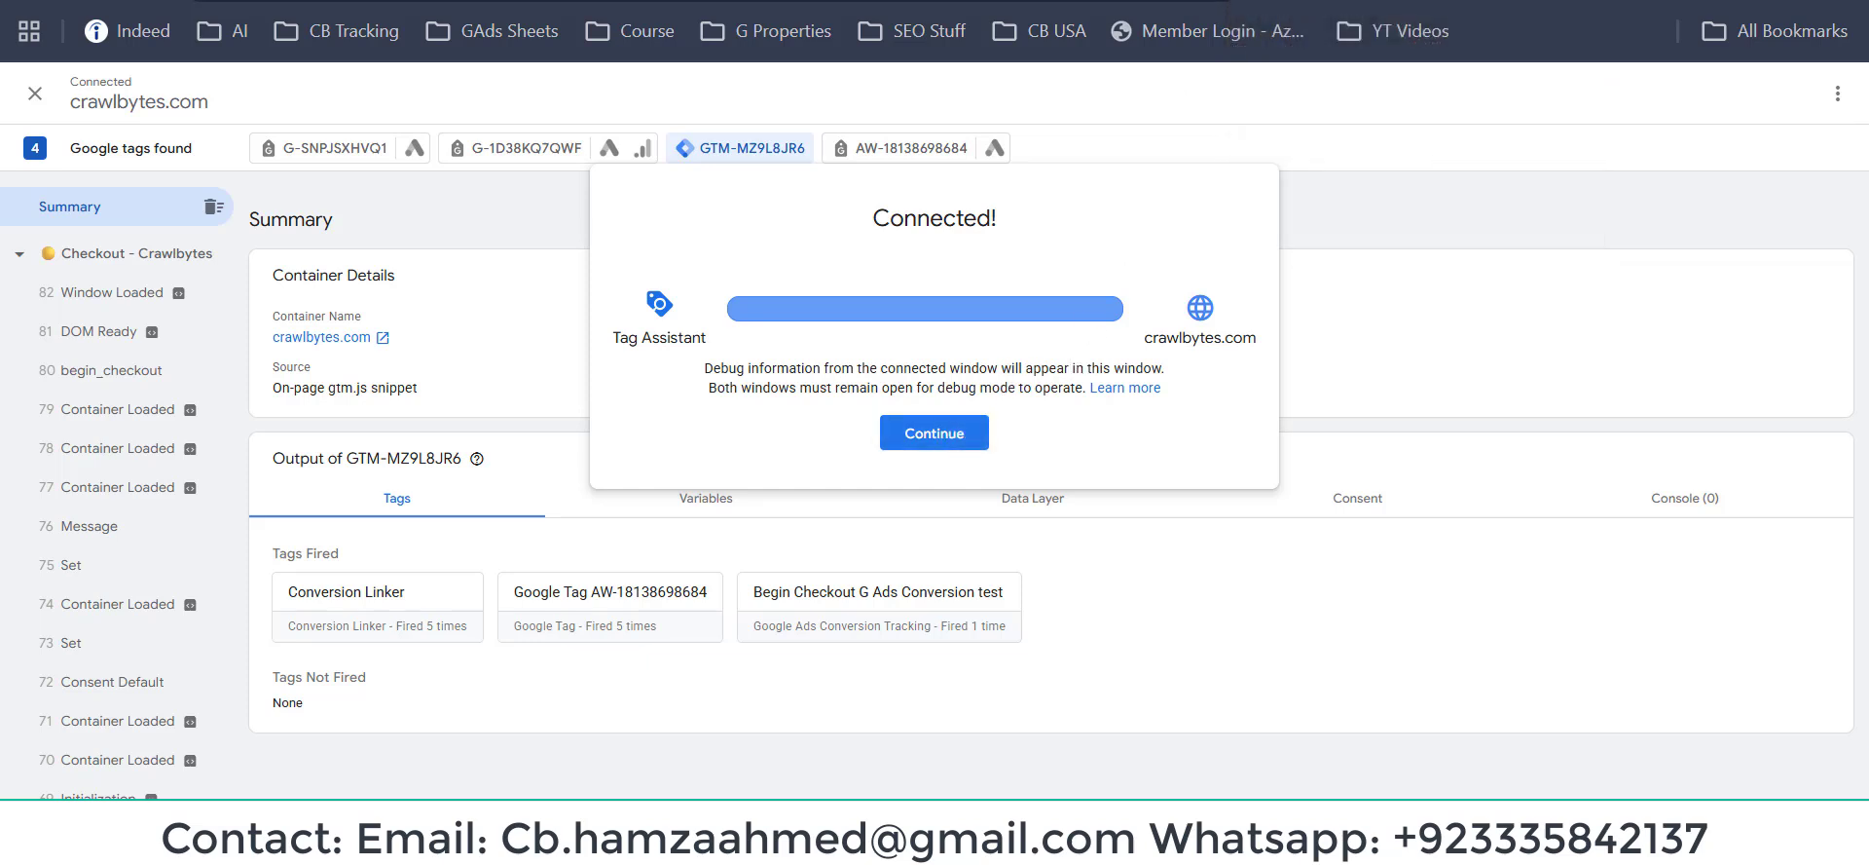
{"action": "left_click", "coordinate": [935, 432]}
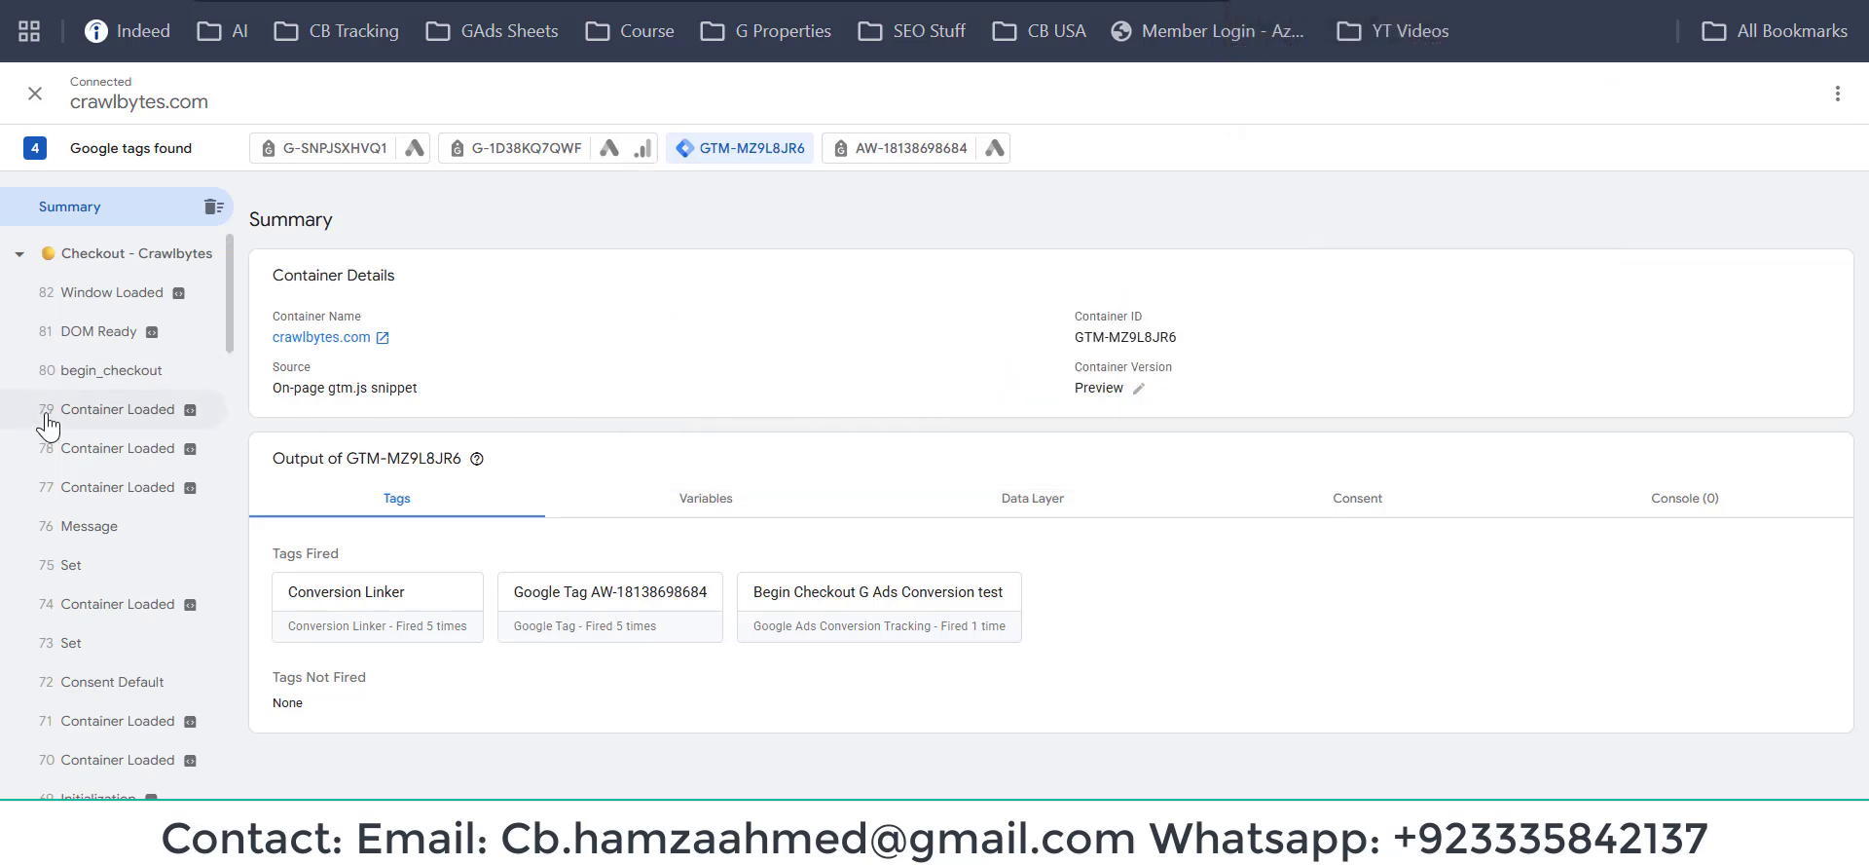
{"action": "left_click", "coordinate": [93, 378]}
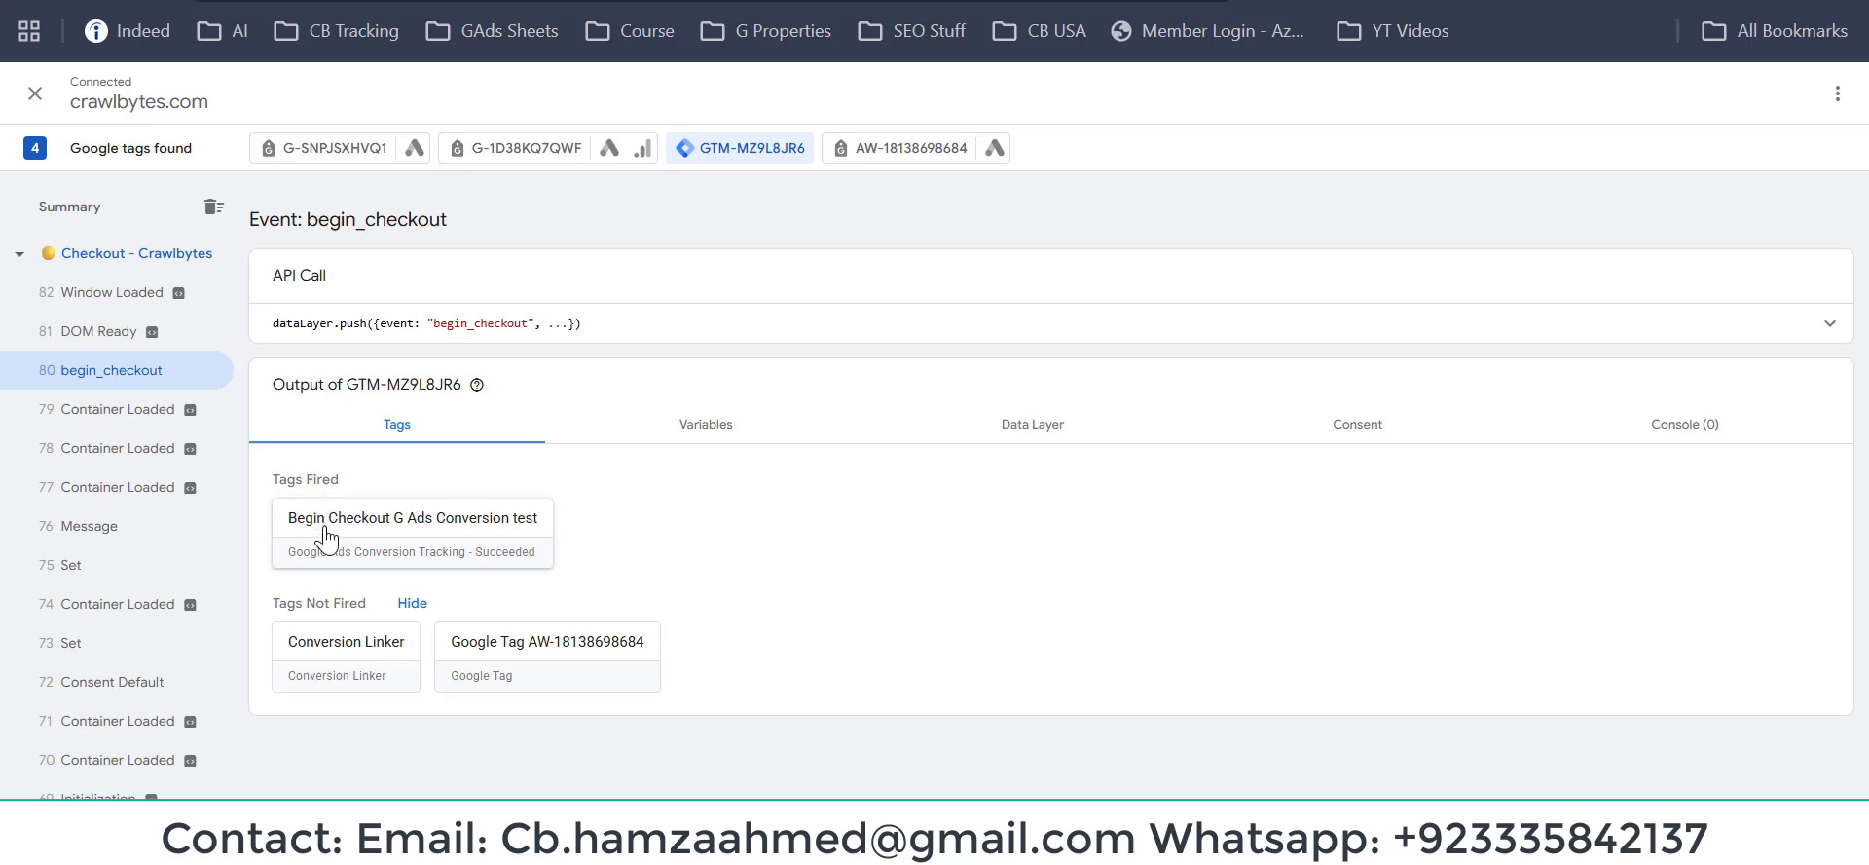
{"action": "left_click", "coordinate": [474, 526]}
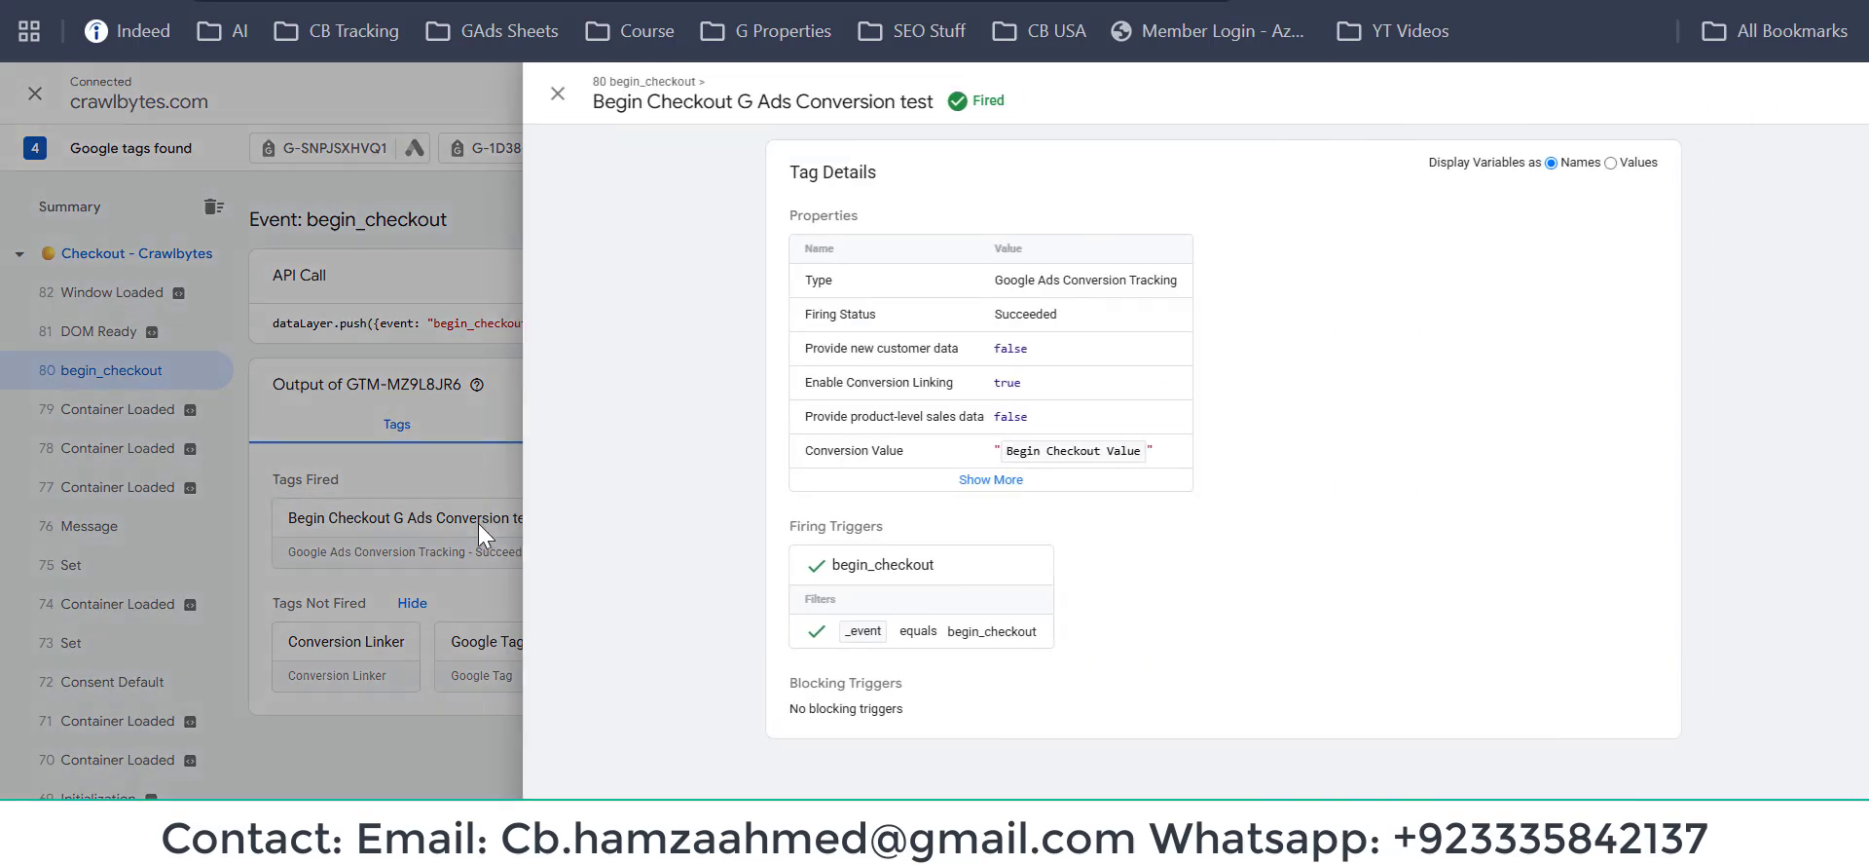
{"action": "left_click", "coordinate": [948, 482]}
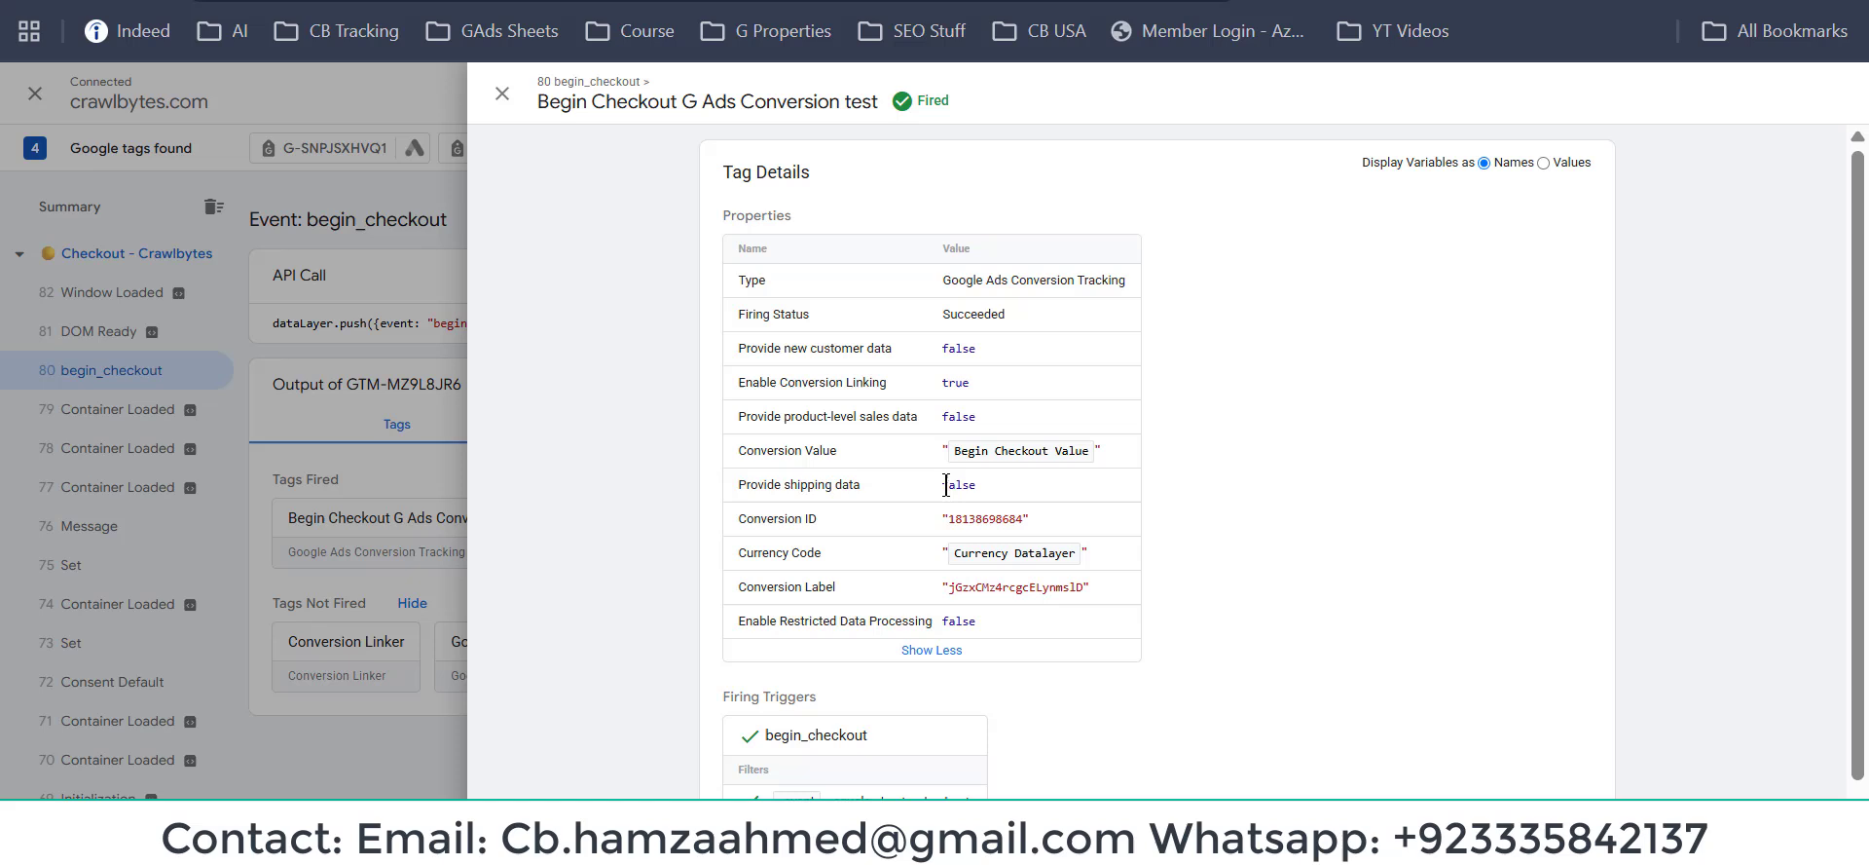
Examine the fired tag's type, conversion value, conversion ID, currency code and conversion label.
{"action": "double_click", "coordinate": [969, 282]}
{"action": "double_click", "coordinate": [967, 452]}
{"action": "double_click", "coordinate": [998, 520]}
{"action": "left_click", "coordinate": [546, 2]}
{"action": "left_click", "coordinate": [974, 2]}
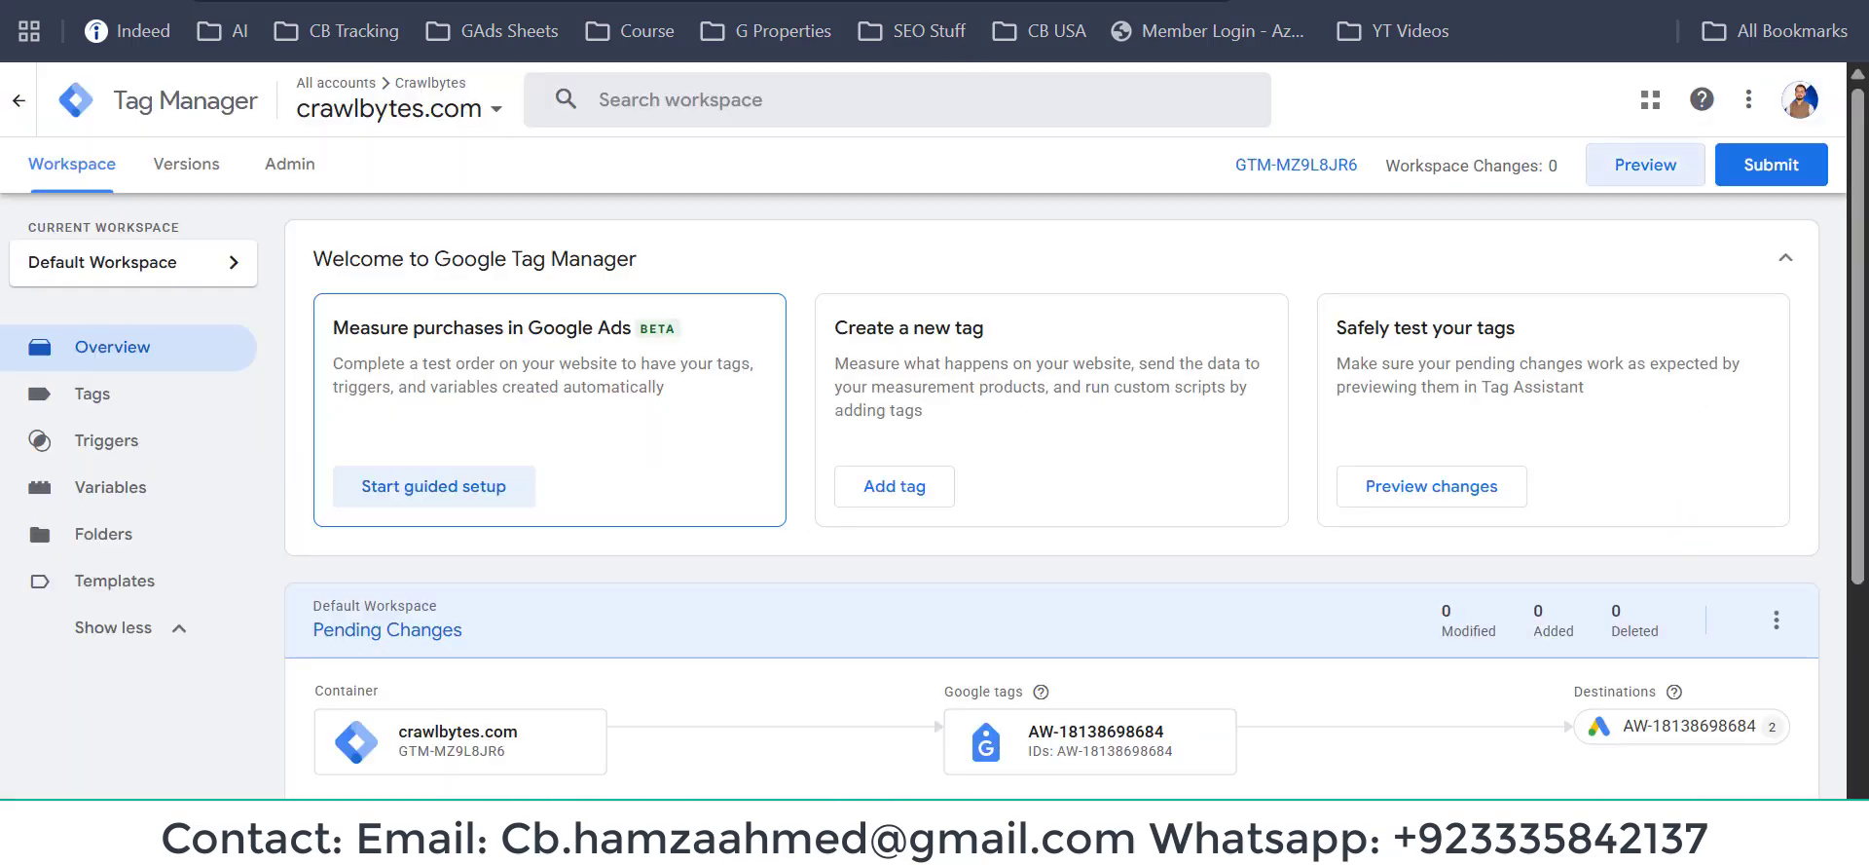
{"action": "left_click", "coordinate": [905, 2]}
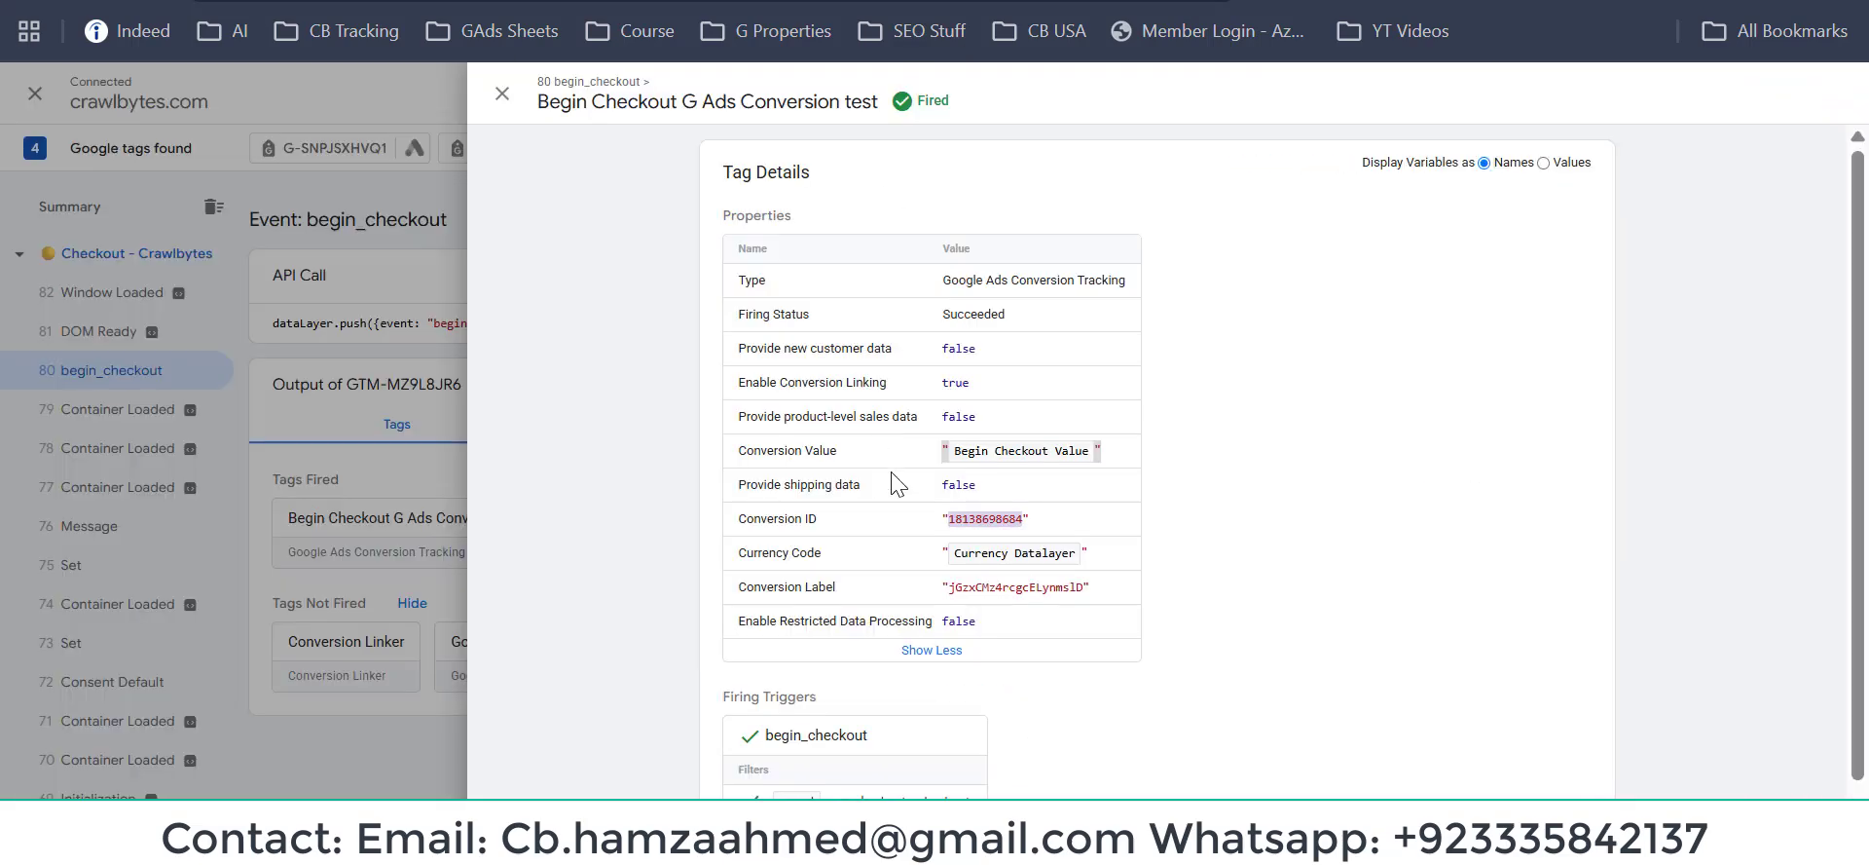
{"action": "double_click", "coordinate": [992, 587]}
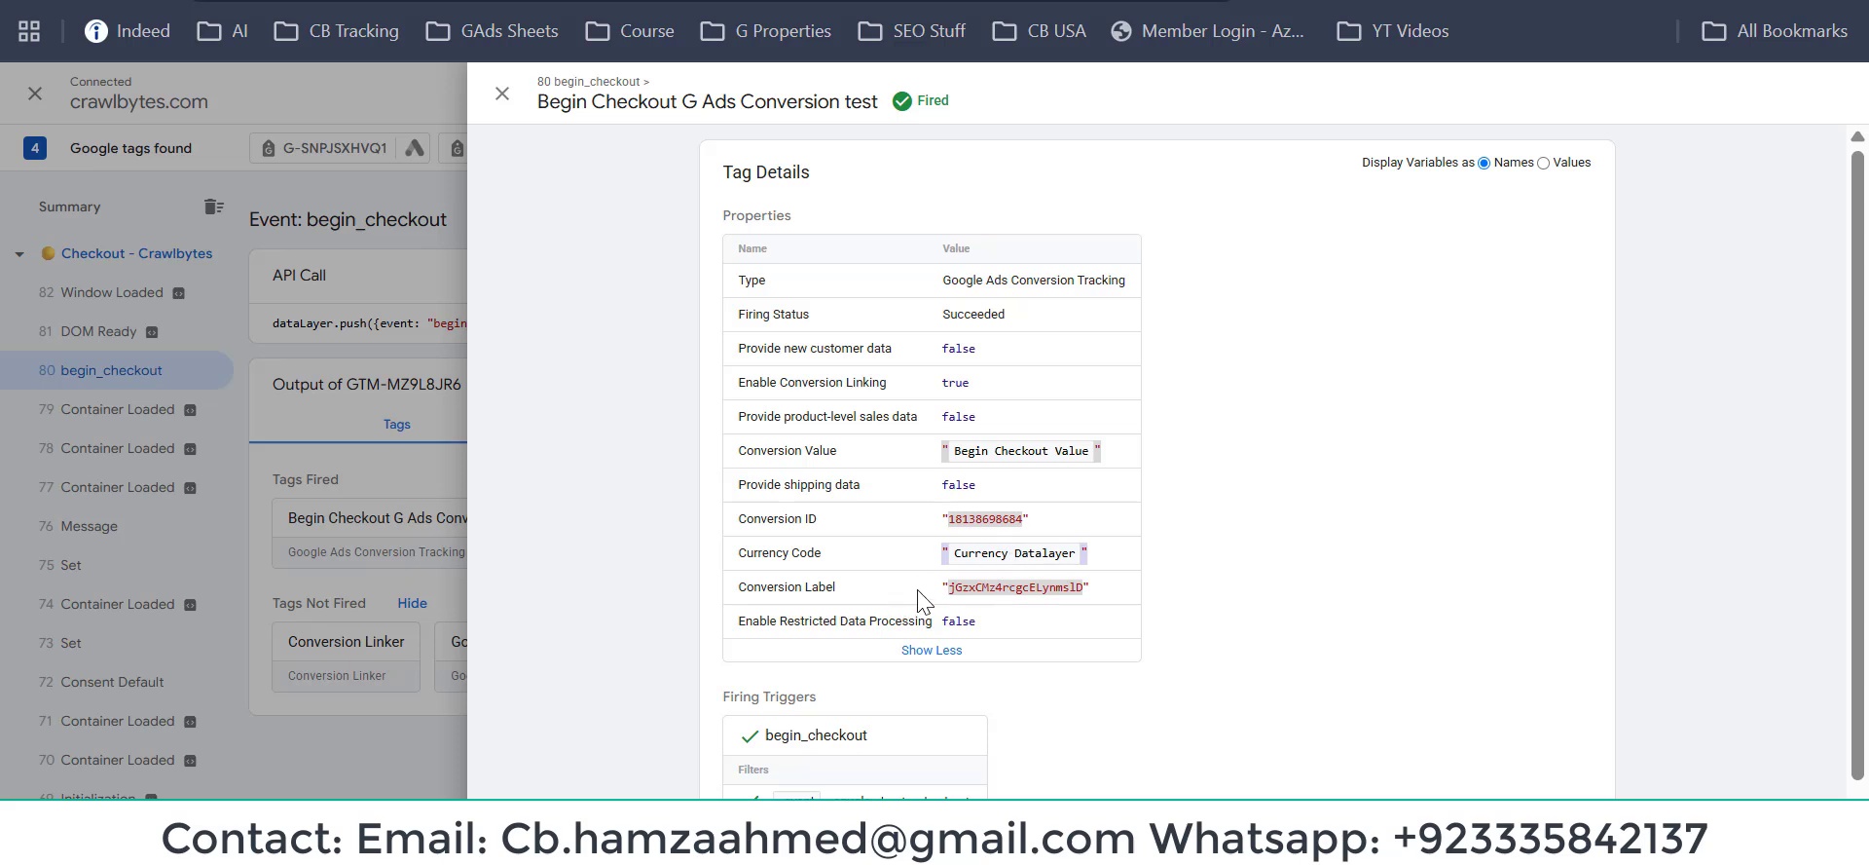
{"action": "scroll", "coordinate": [920, 603], "scroll_direction": "down", "scroll_amount": 1}
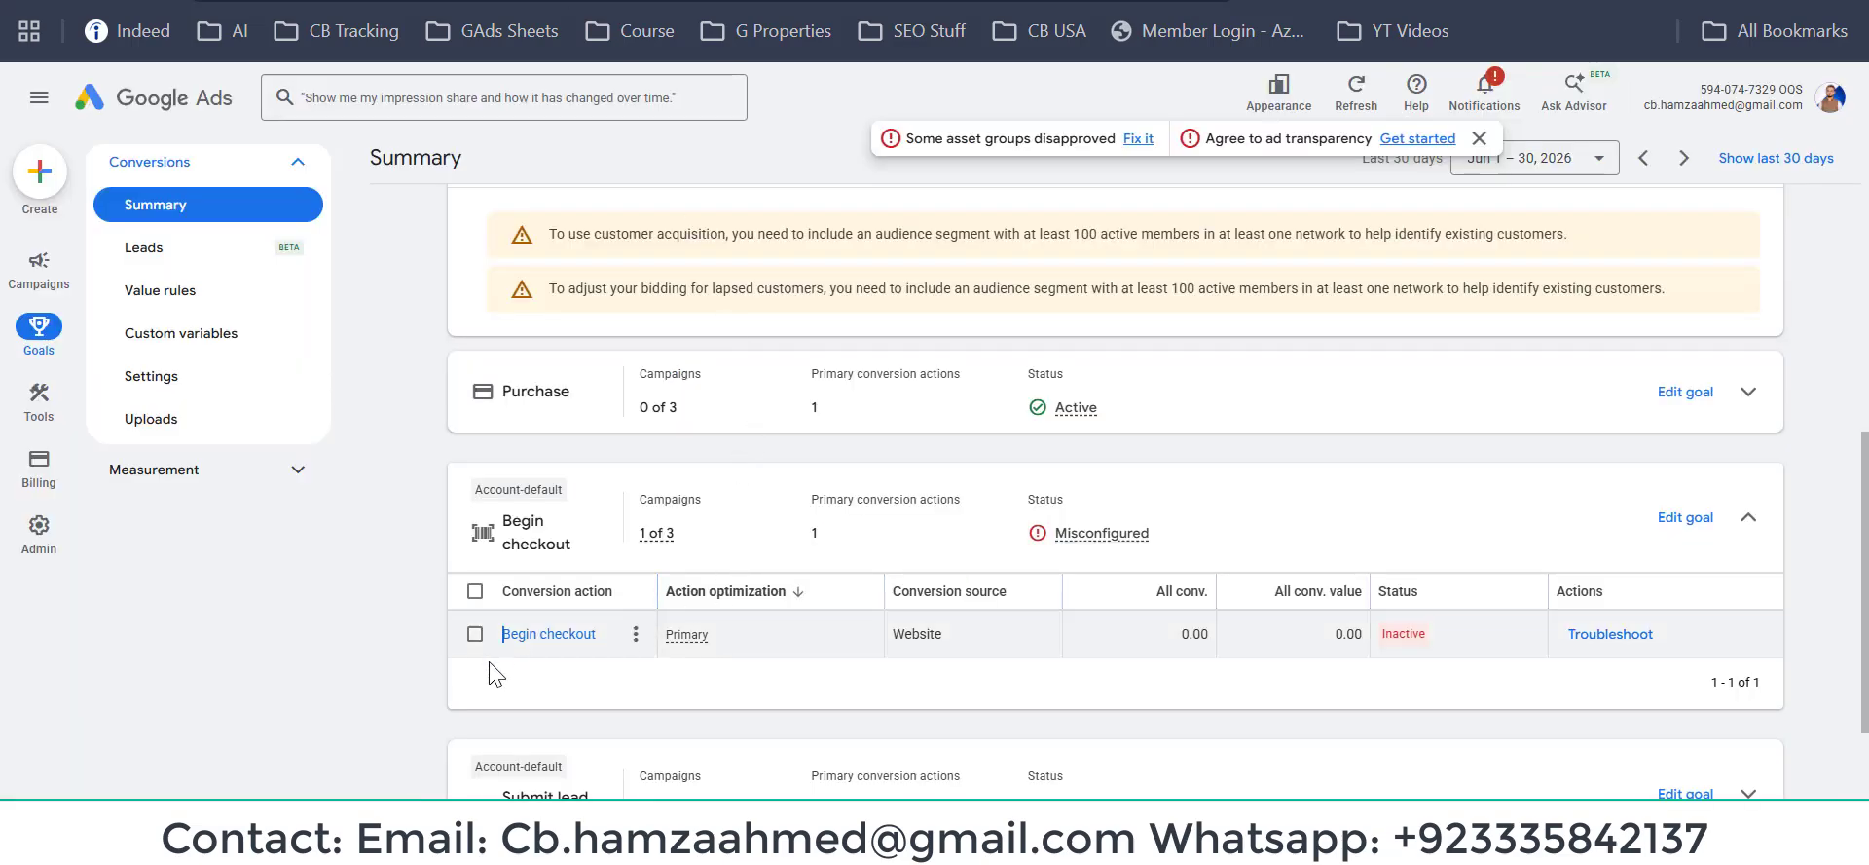
{"action": "left_click", "coordinate": [1480, 849]}
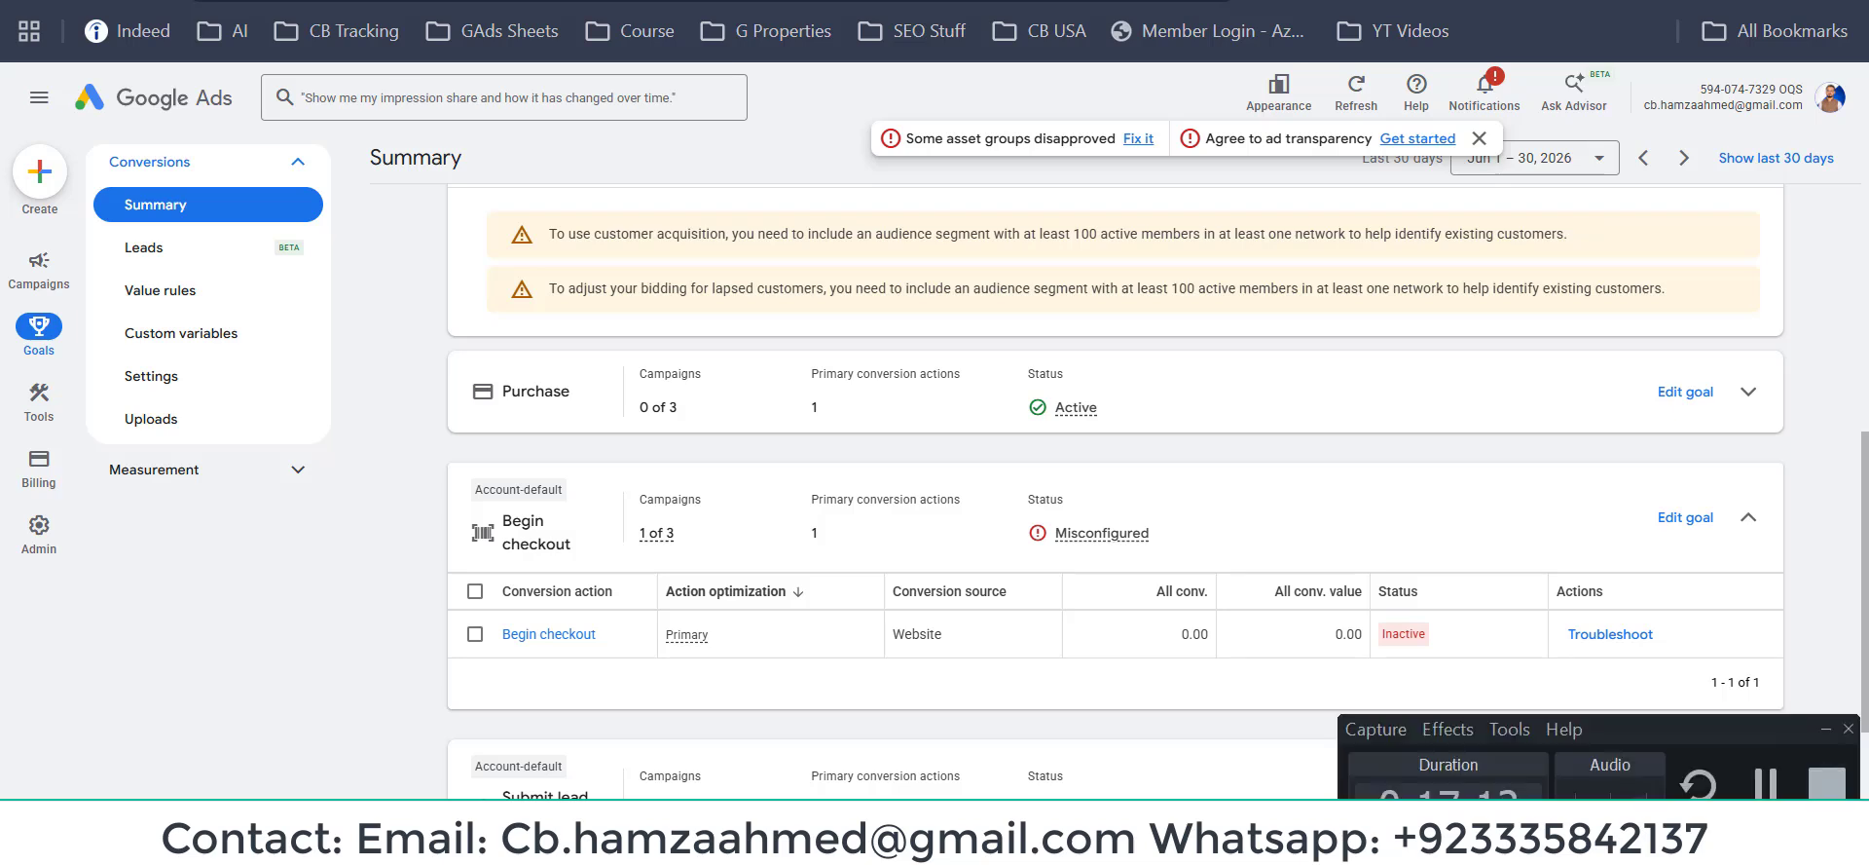
{"action": "left_click", "coordinate": [1480, 849]}
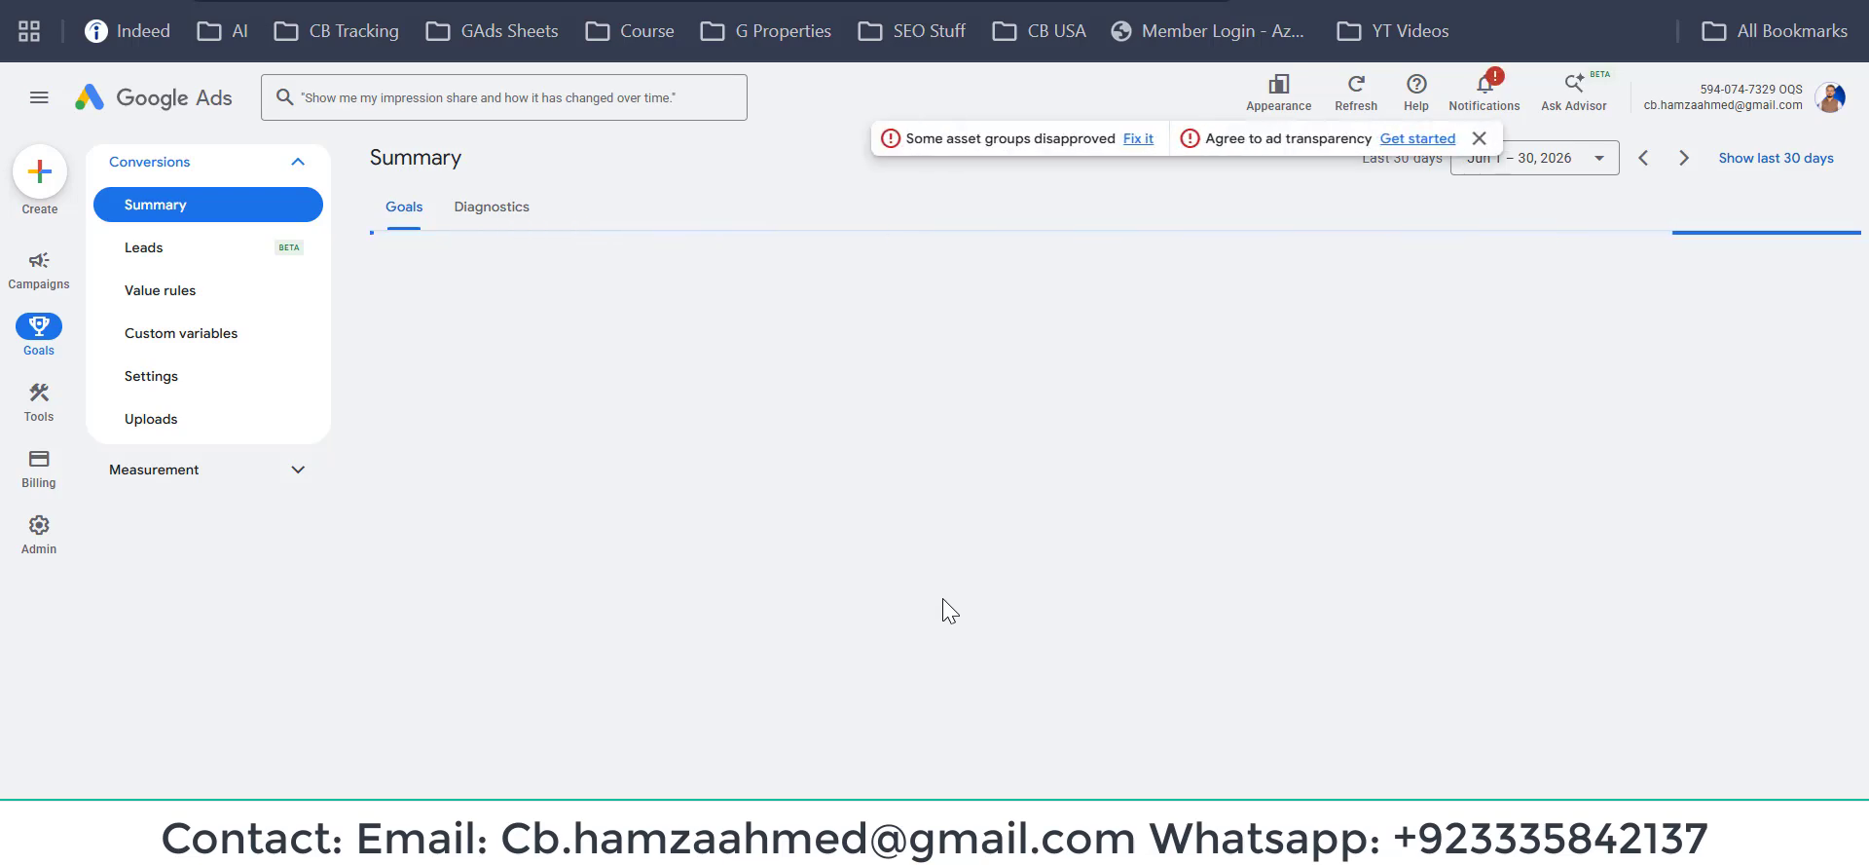
Expand the Begin checkout goal in the reloaded Google Ads conversion summary and examine its conversion action's status details.
{"action": "scroll", "coordinate": [974, 574], "scroll_direction": "down", "scroll_amount": 8}
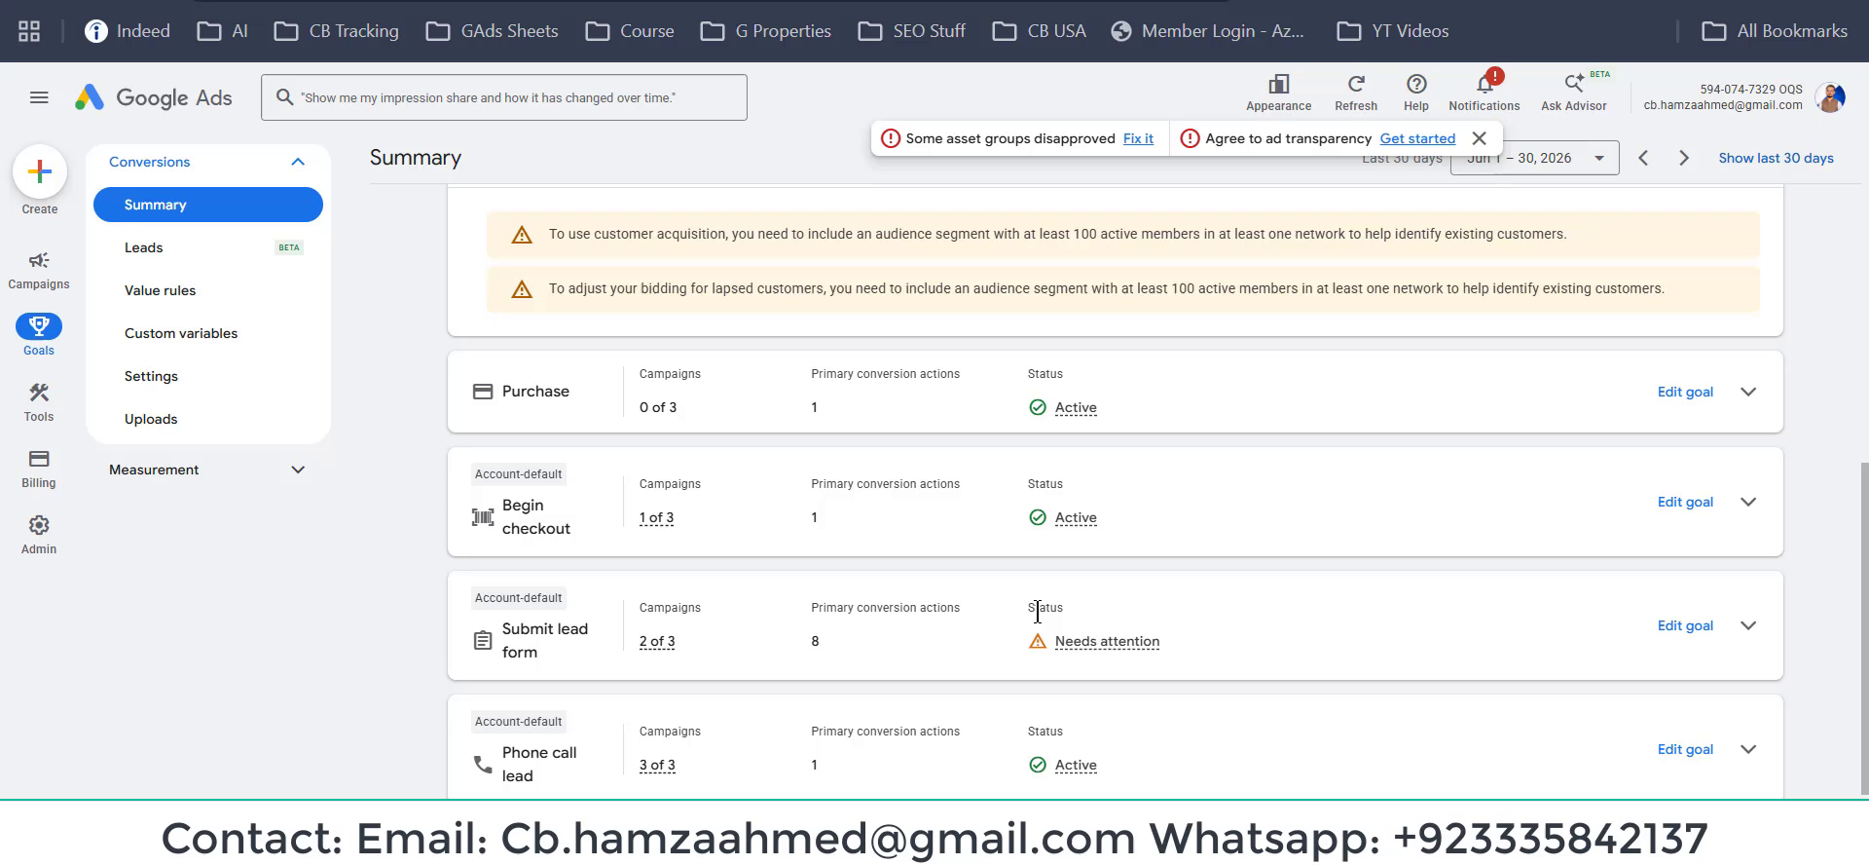
{"action": "left_click", "coordinate": [1749, 501]}
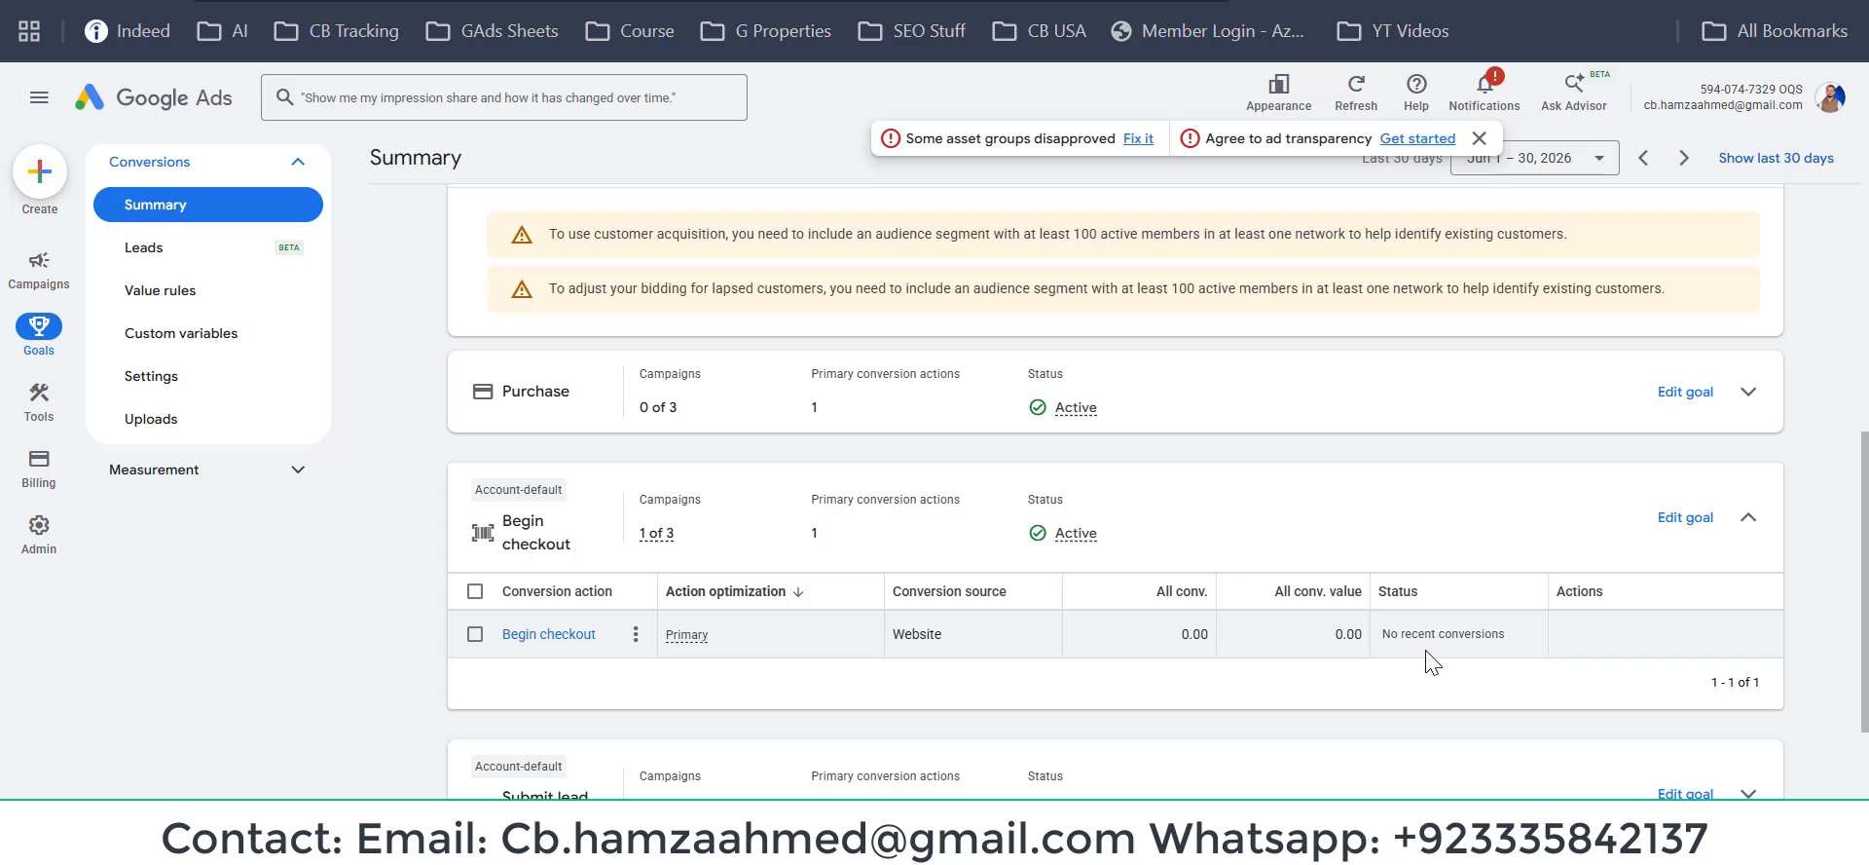
{"action": "mouse_move", "coordinate": [1502, 646]}
{"action": "mouse_move", "coordinate": [1439, 642]}
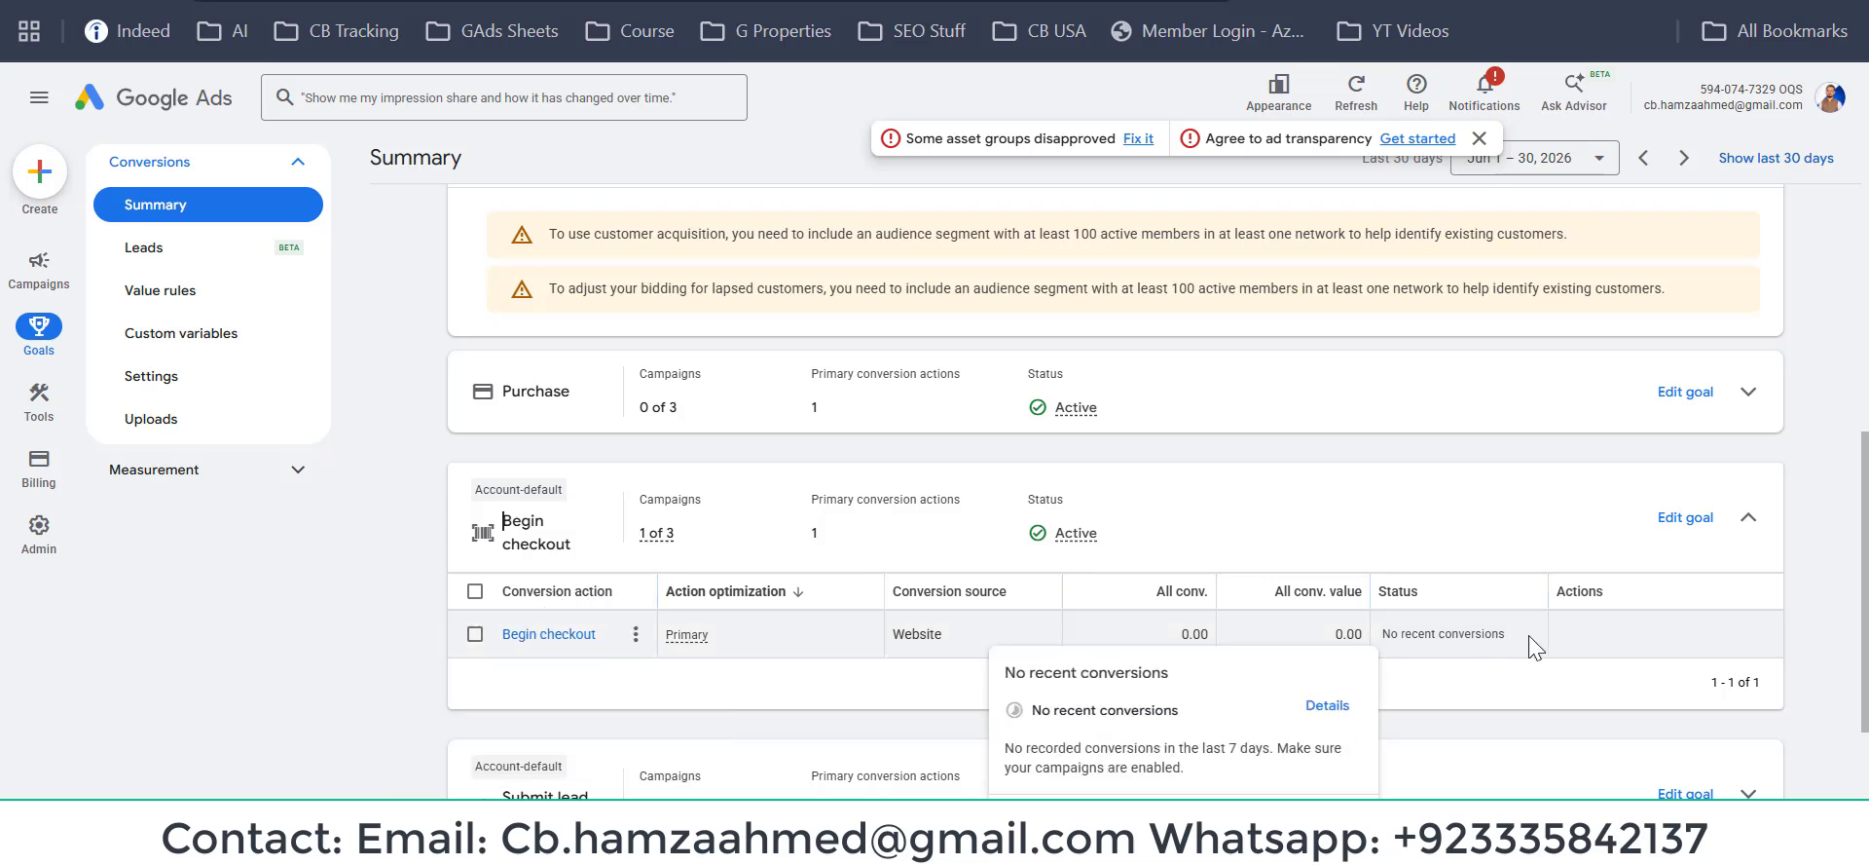